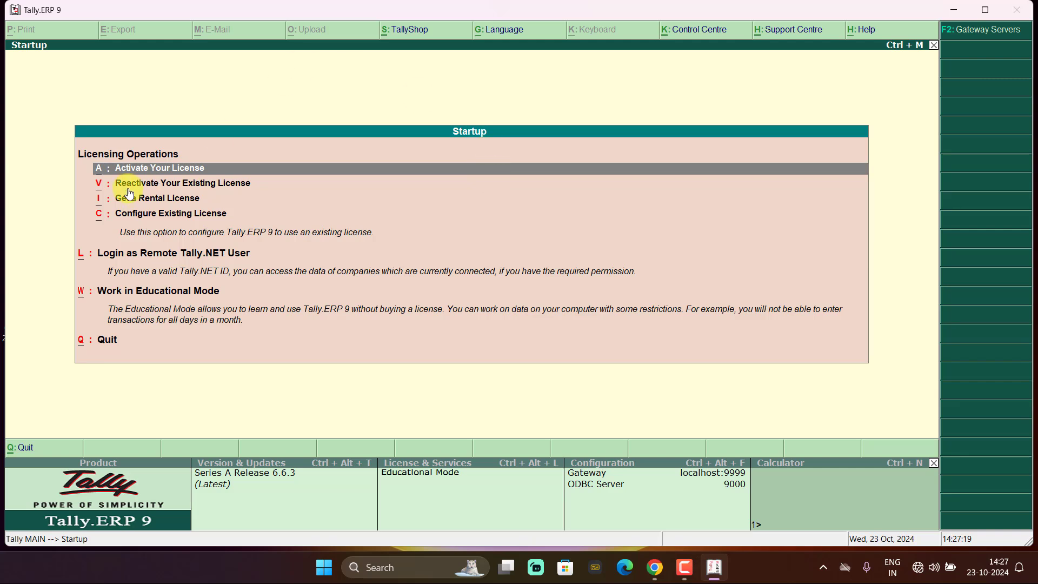
- Start Tally in Educational Mode and dismiss the 'Retail Shop Accounting' open error
click(145, 293)
click(156, 286)
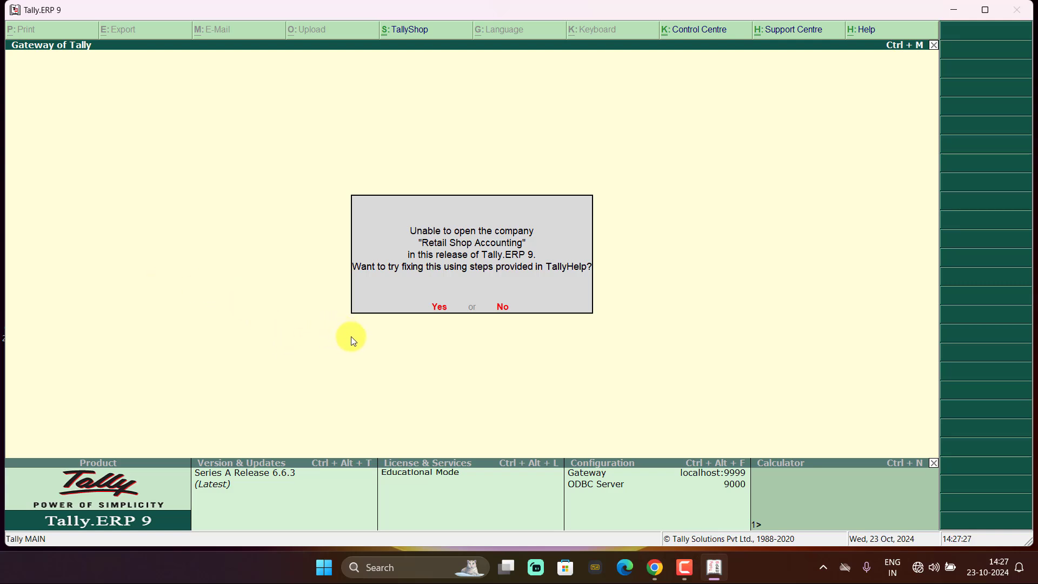
key(Escape)
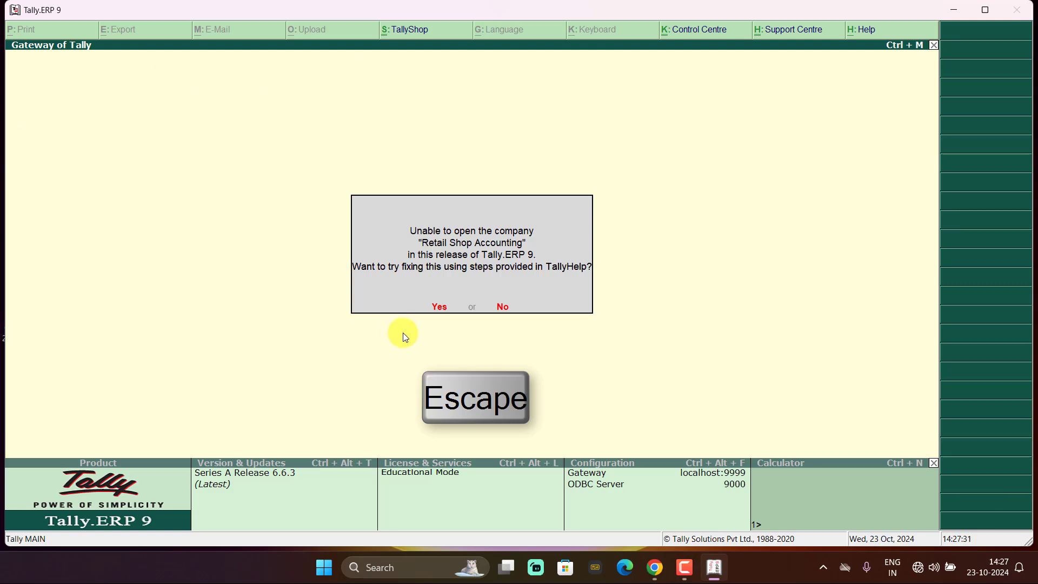
key(n)
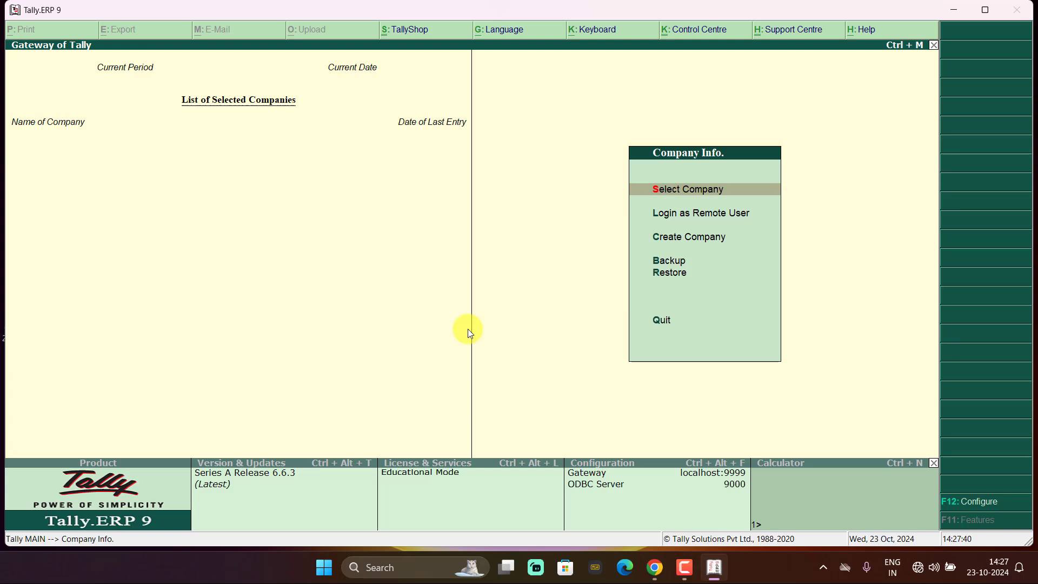
- Create company Dhivan, keep Dhivan as mailing name, and enter a single address line
click(672, 237)
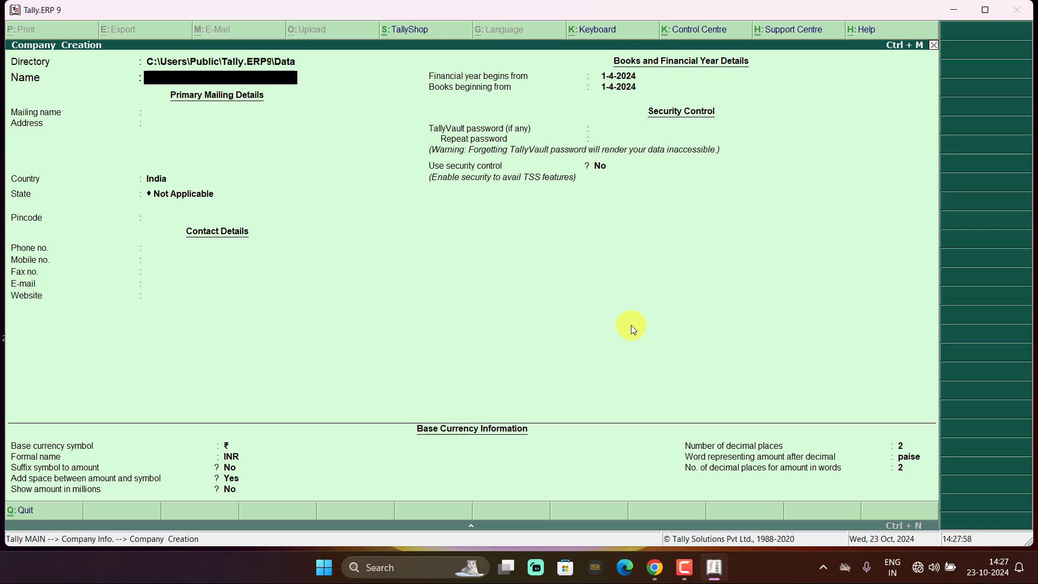
text(Dhivan)
key(Return)
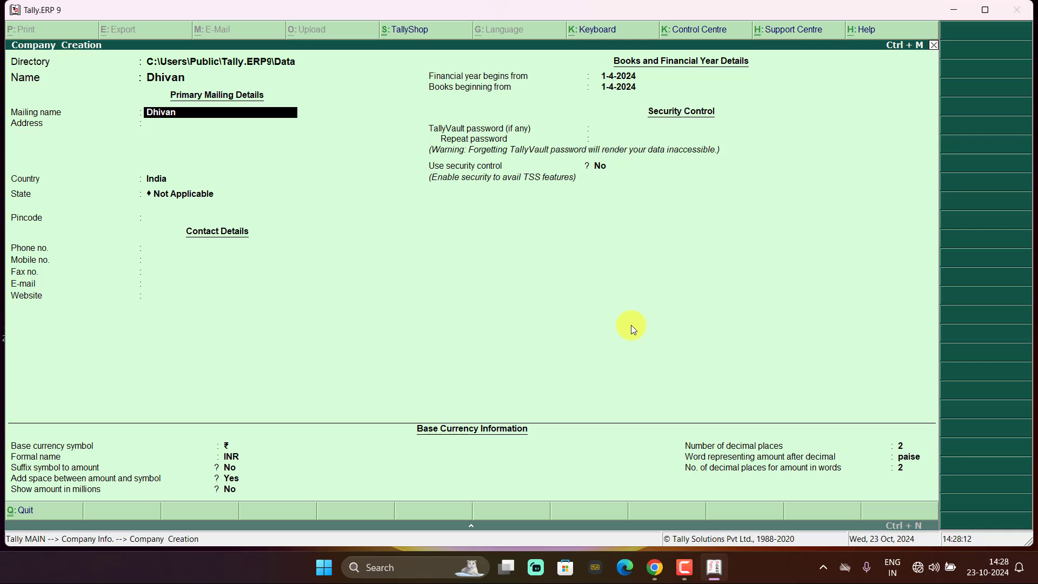
key(Return)
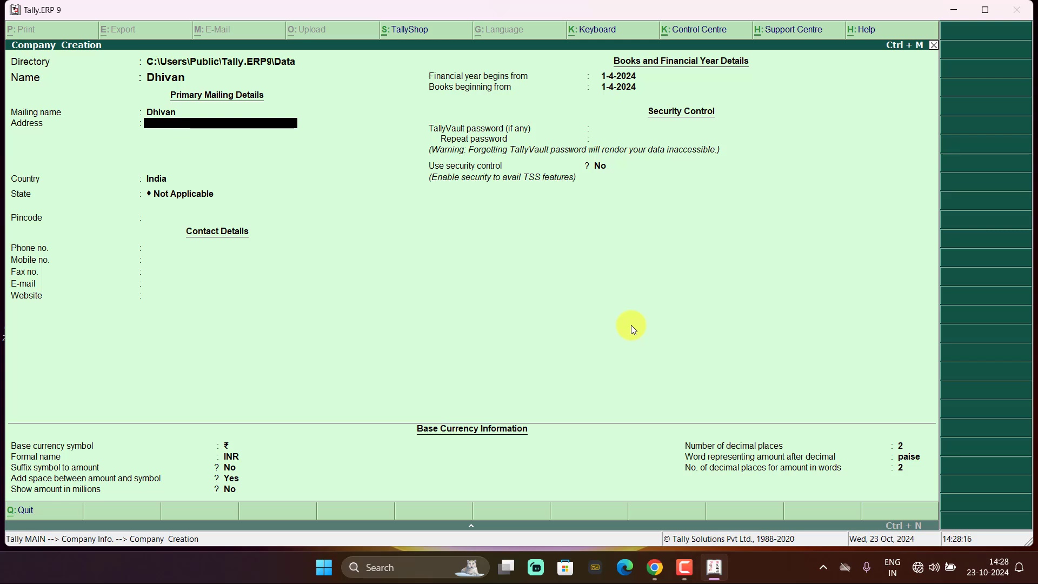
text(Az)
key(BackSpace)
key(Return)
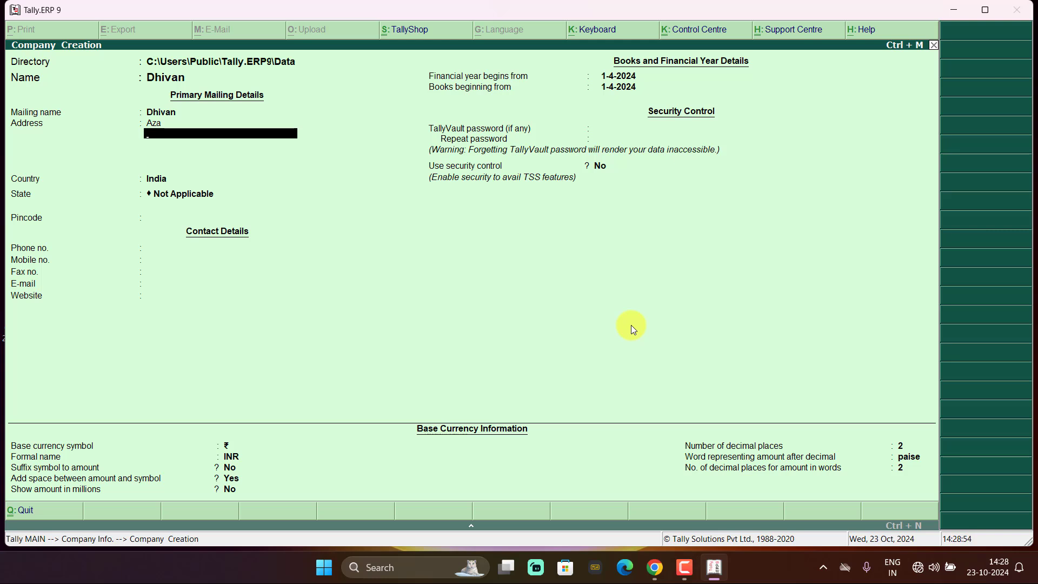
key(Return)
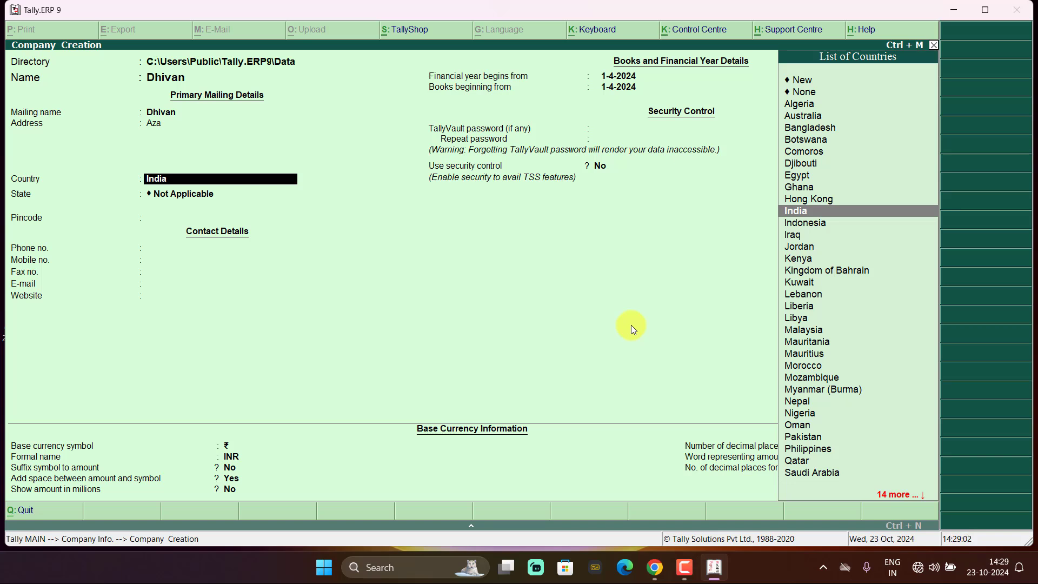
- Keep country India, choose Uttar Pradesh as the state, and fill in the pincode
key(Return)
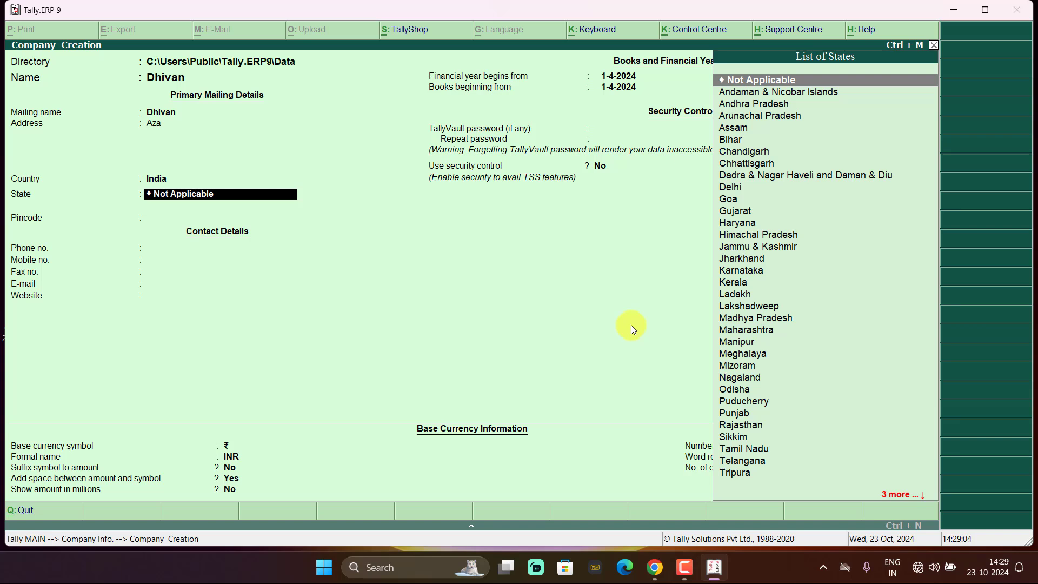
text(U)
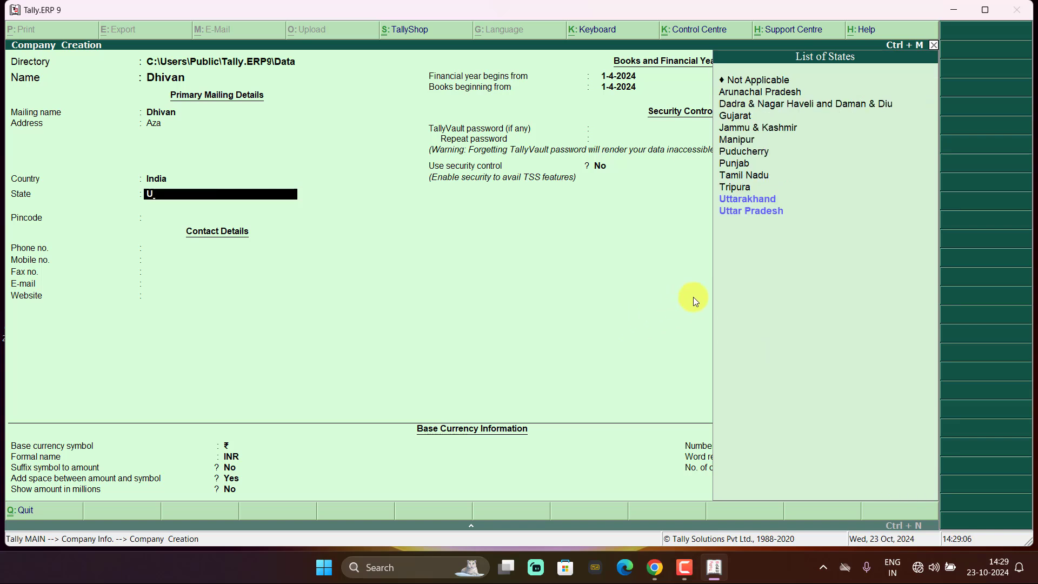
click(758, 215)
click(757, 212)
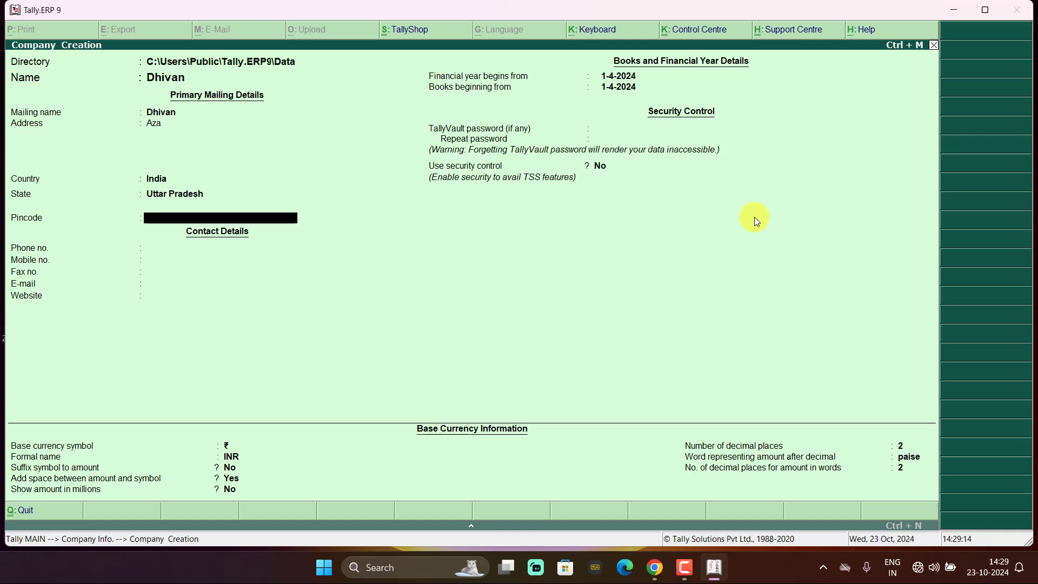
text(27611)
- Leave phone blank, enter the company's mobile number, and save company Dhivan
key(Return)
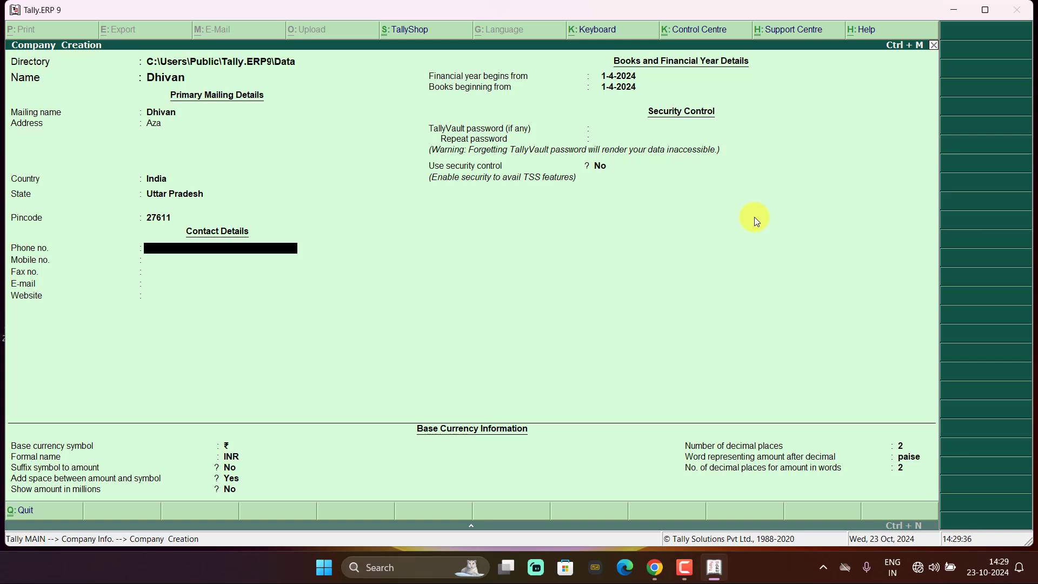
key(Return)
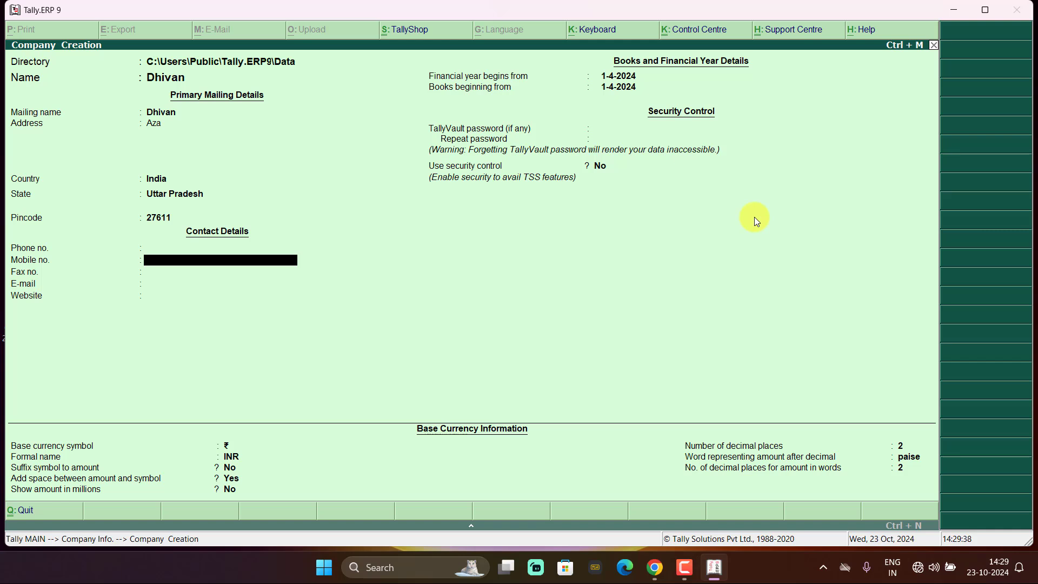
key(Return)
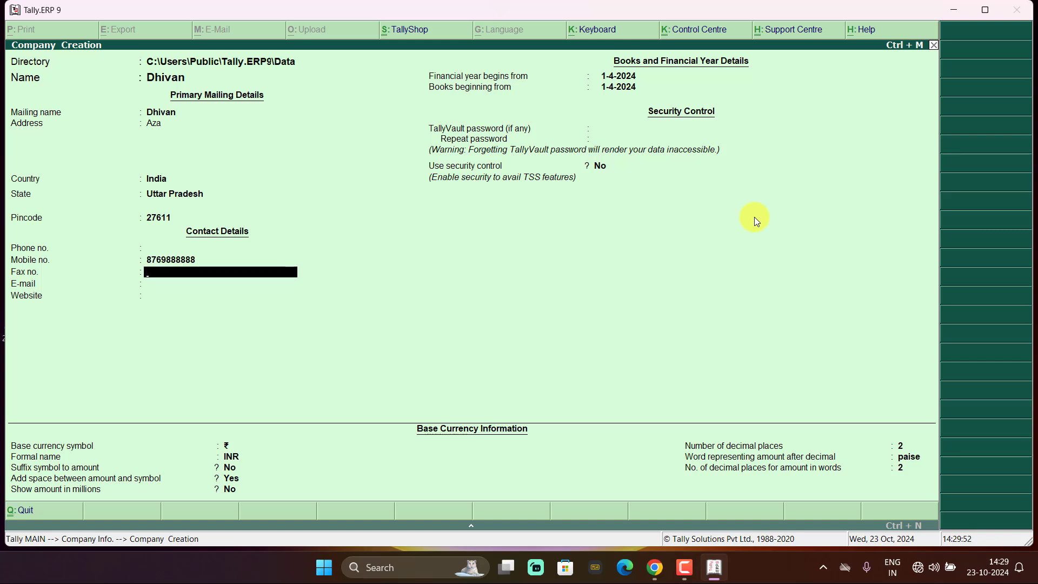
key(ctrl+a)
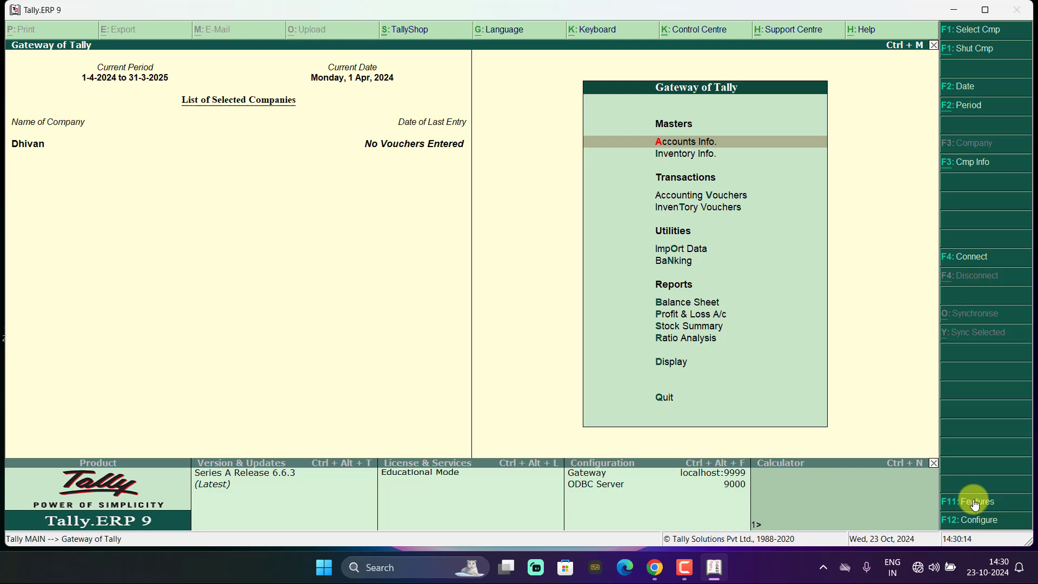
- In Company Features, set Enable GST and Set/alter GST details to Yes under Statutory & Taxation
key(F11)
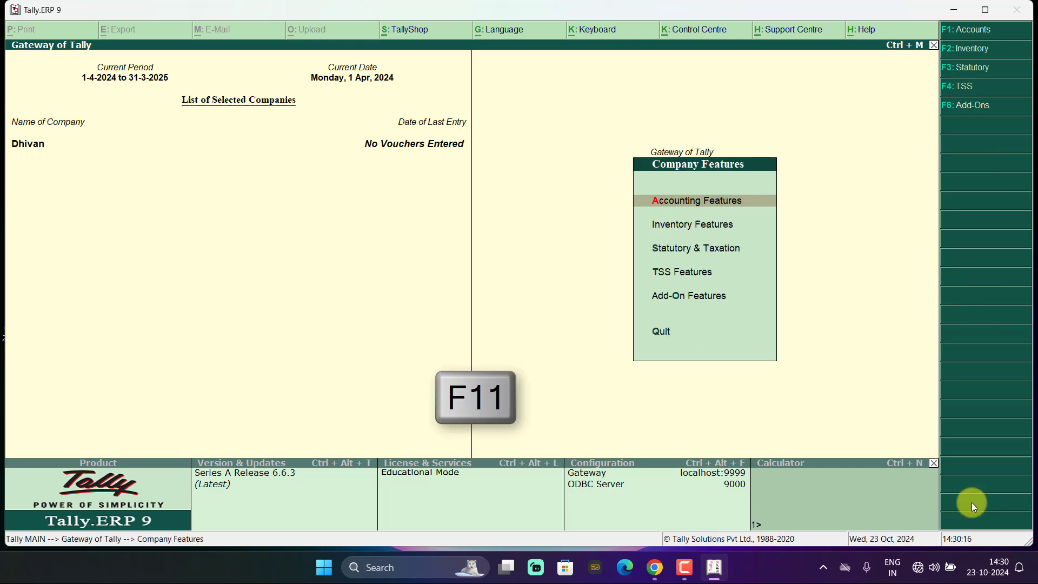
click(732, 250)
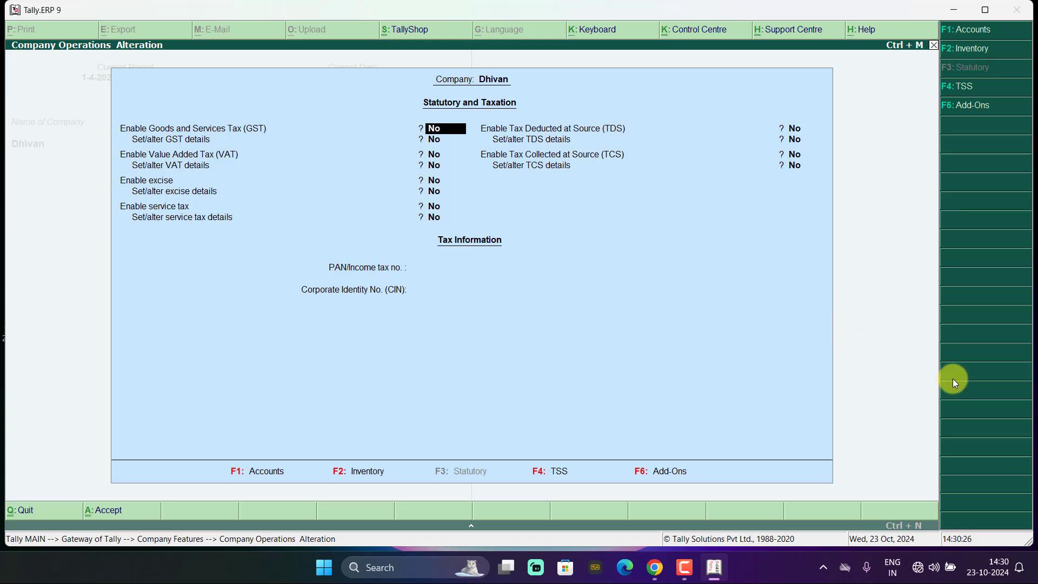
text(y)
key(Return)
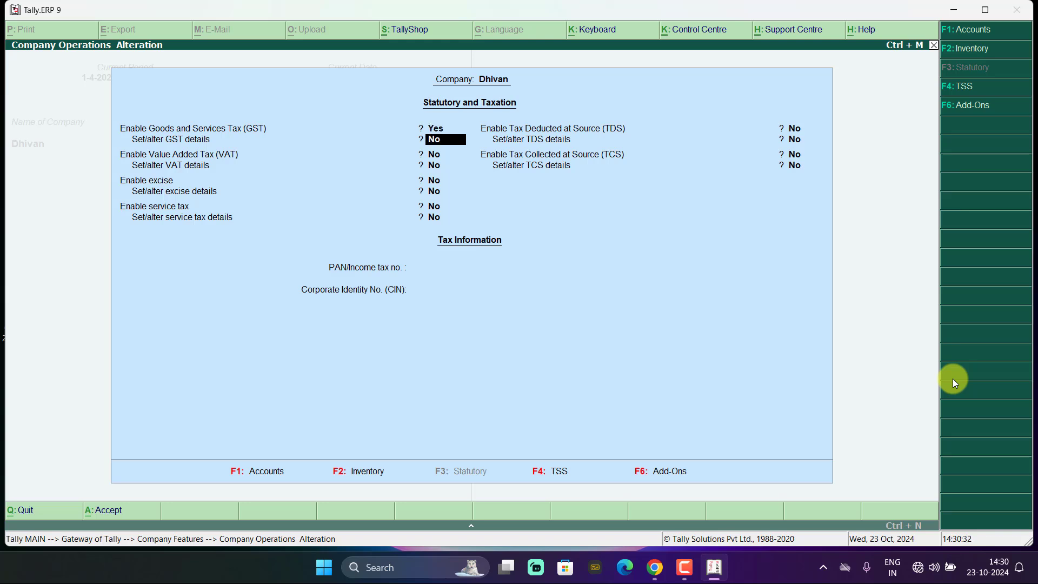
text(y)
key(Return)
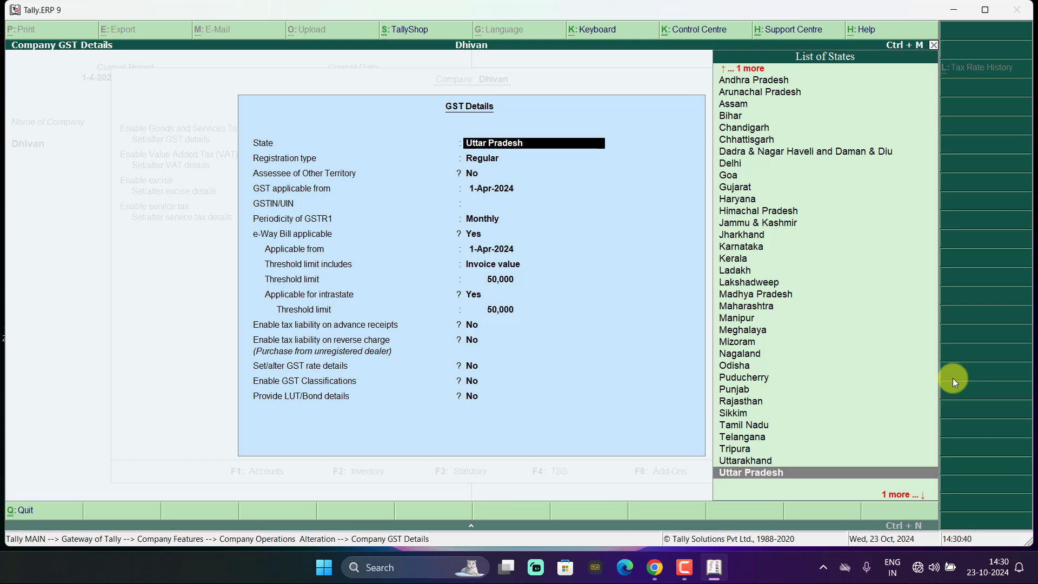
- Keep Uttar Pradesh and Regular, enter the GSTIN, keep Monthly GSTR1, set e-Way Bill to No, and save
key(Return)
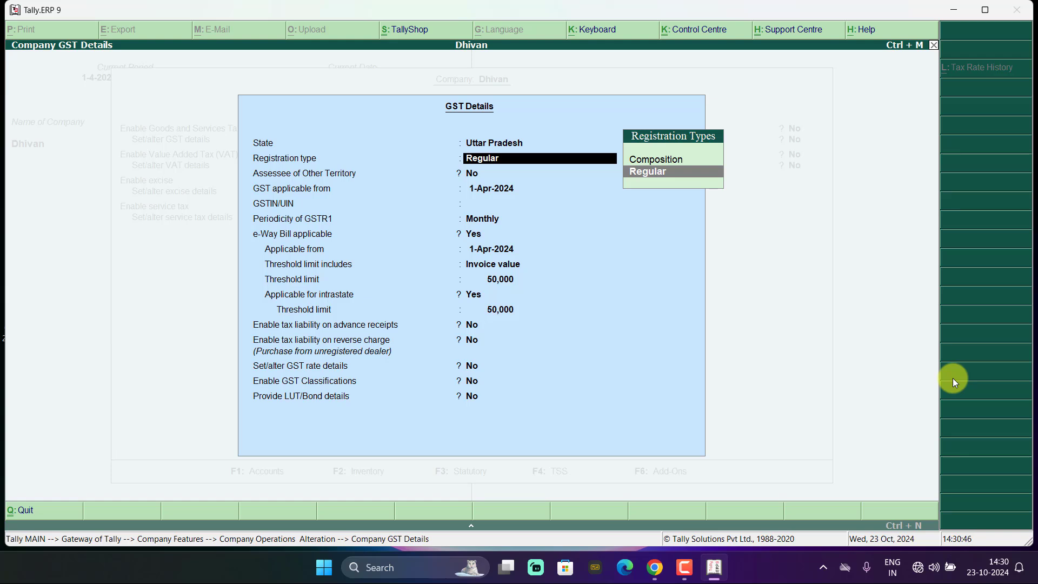
key(Return)
key(Return)
key(Return)
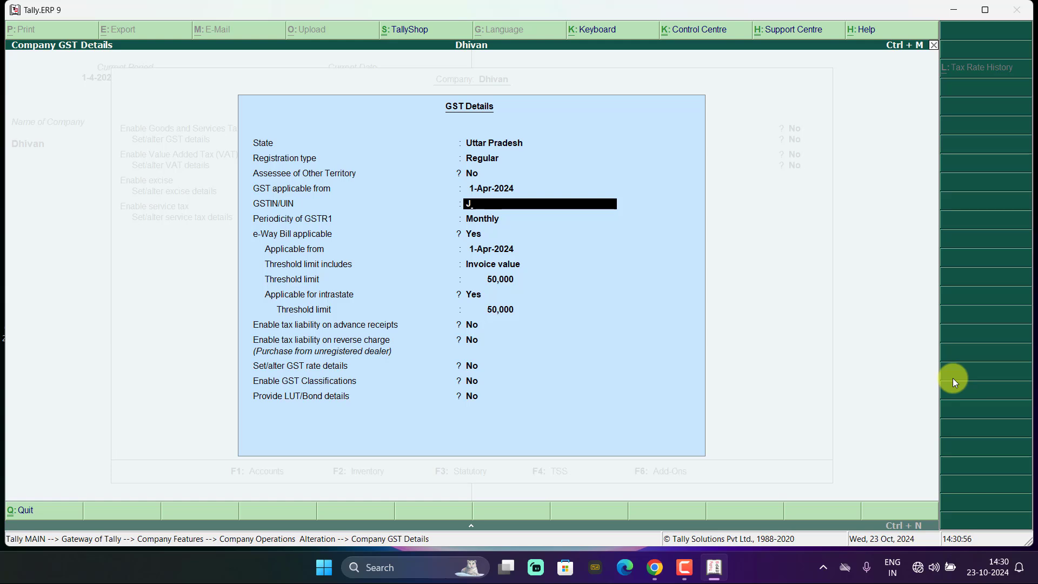
text(JKIU23456YUIOP)
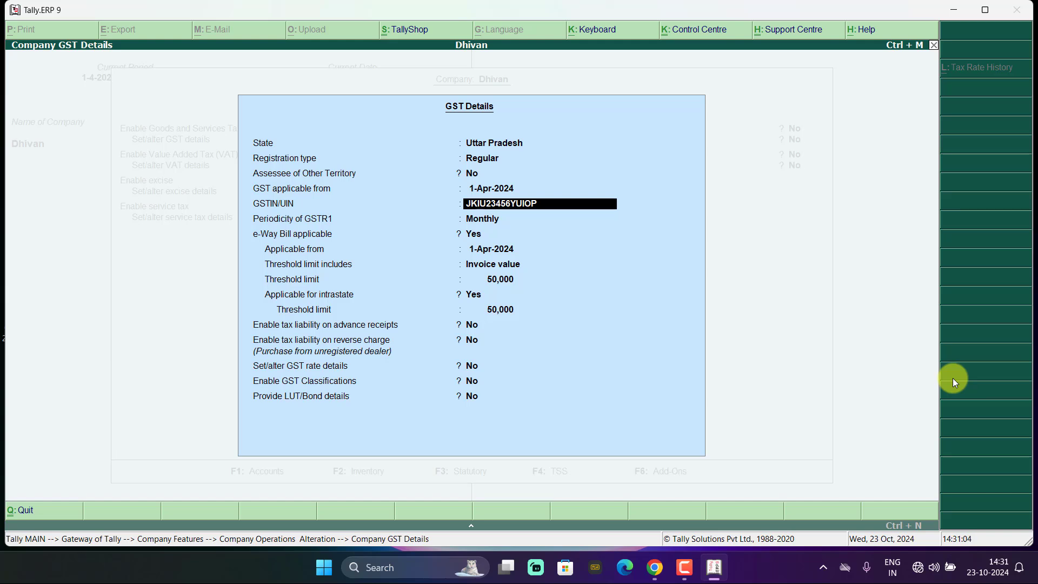
key(Return)
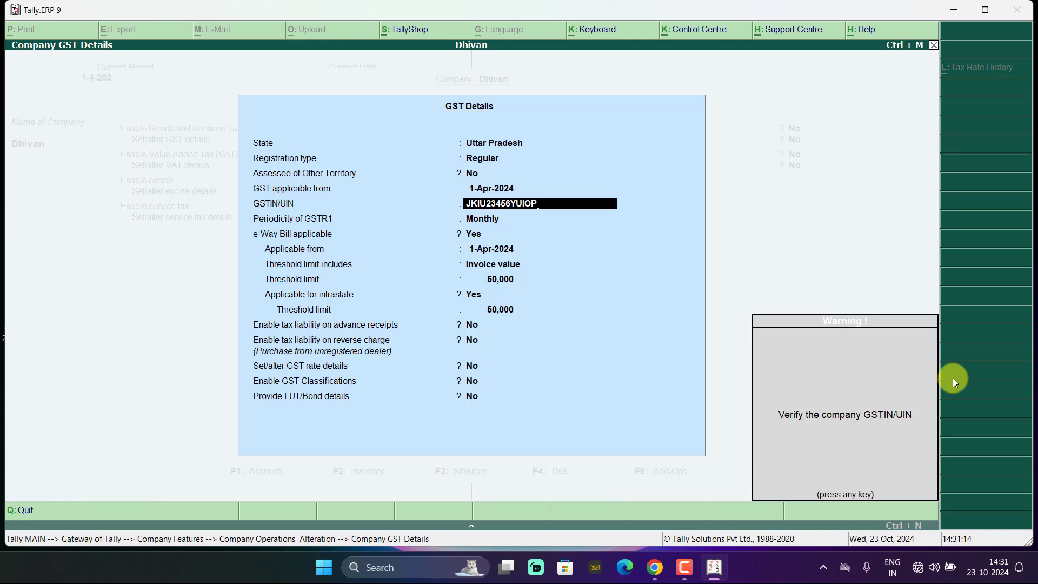
key(Return)
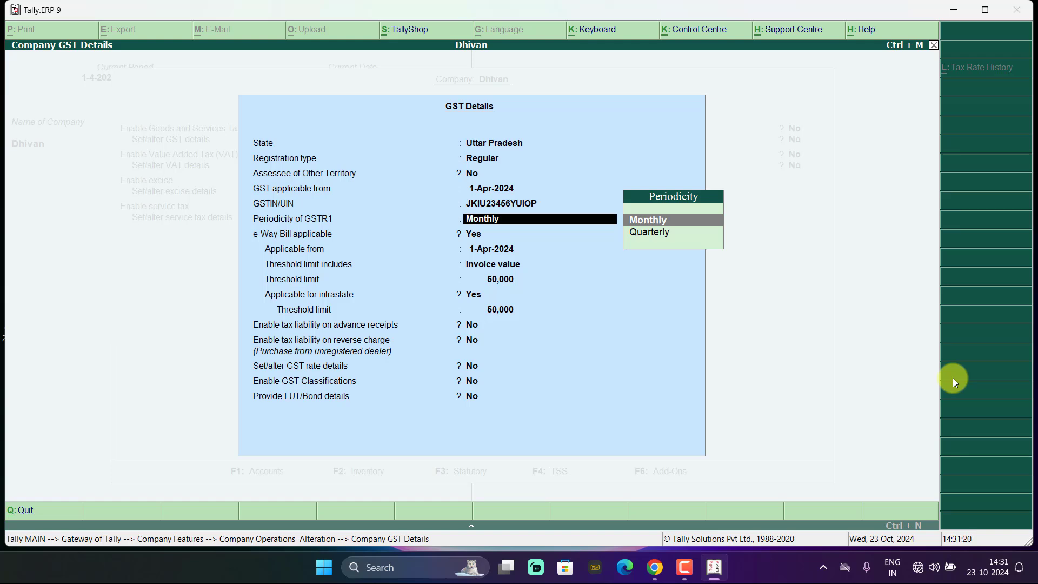
key(Return)
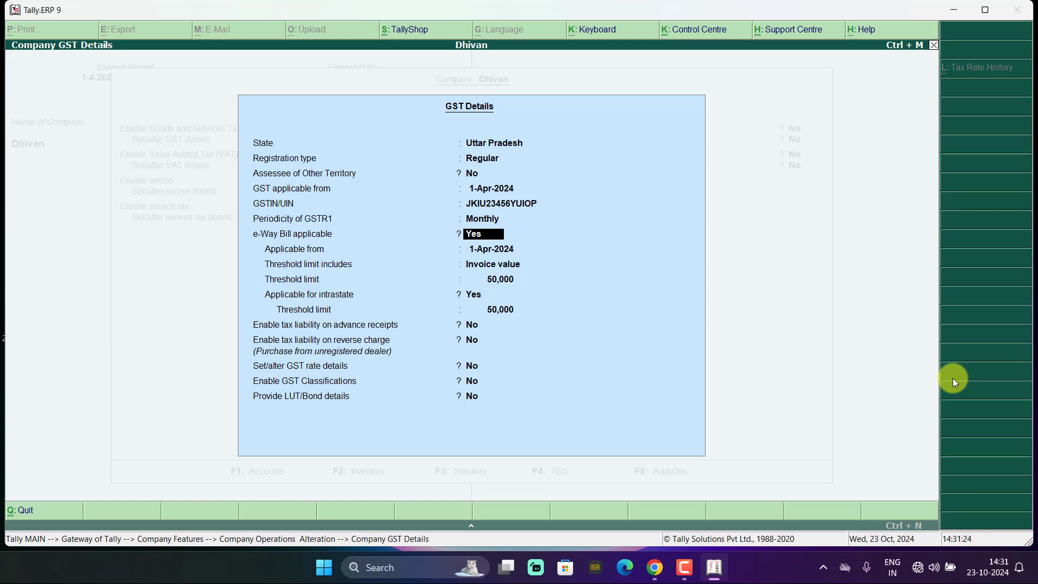
text(n)
key(Return)
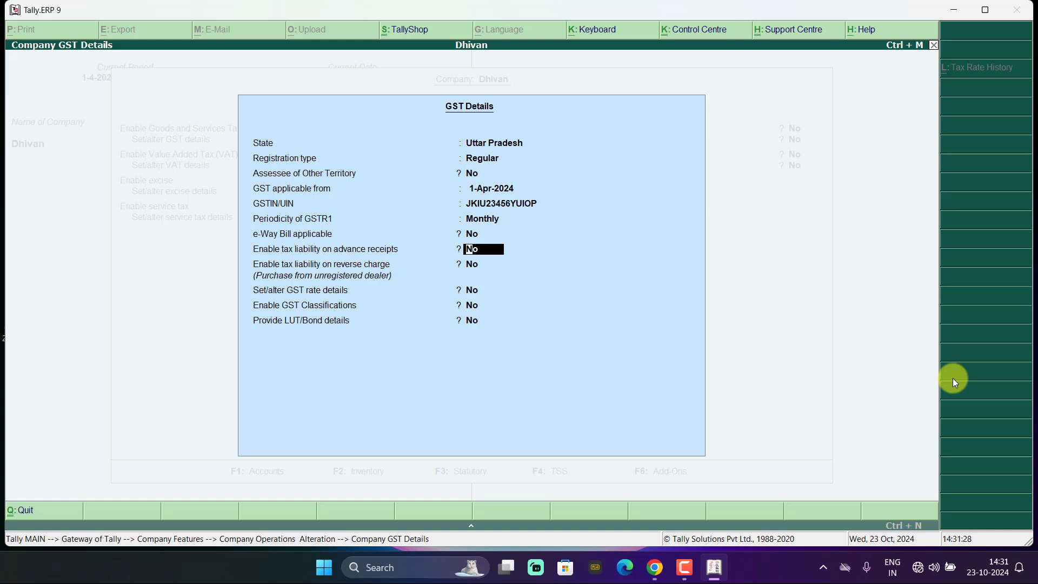
key(ctrl+a)
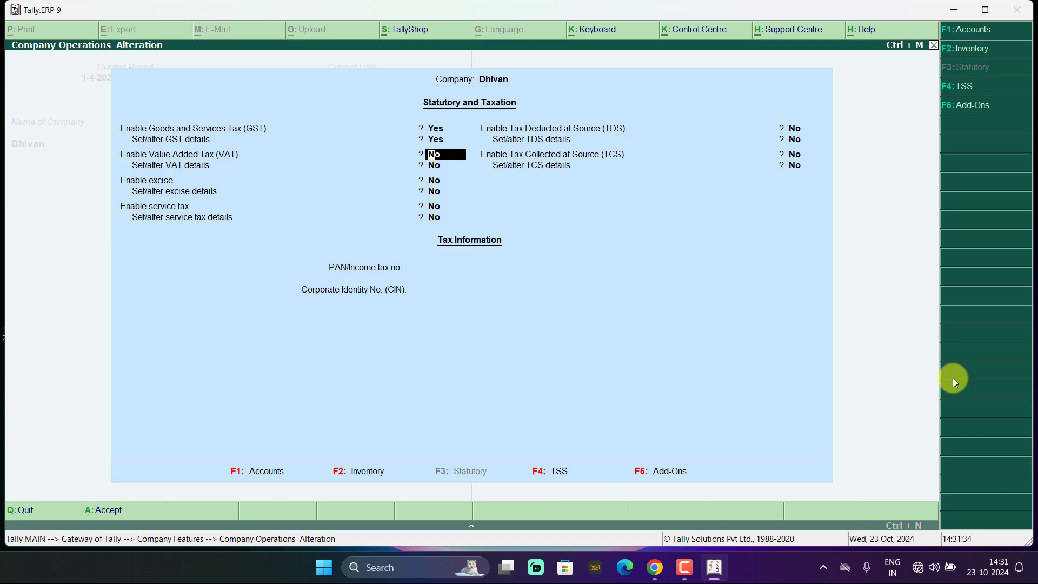
- Accept the Statutory & Taxation settings and go back to Gateway of Tally
key(ctrl+a)
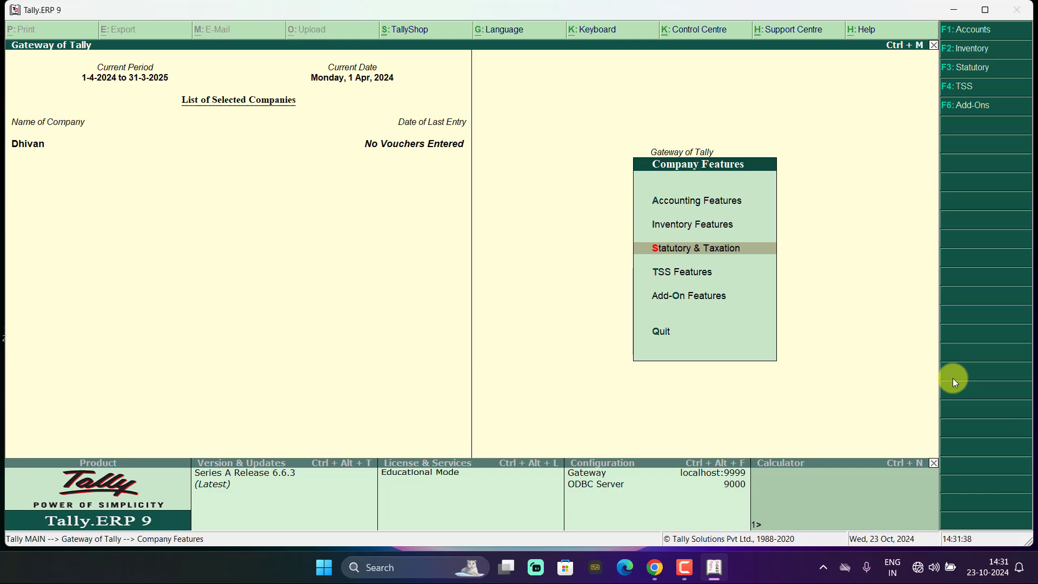
key(Escape)
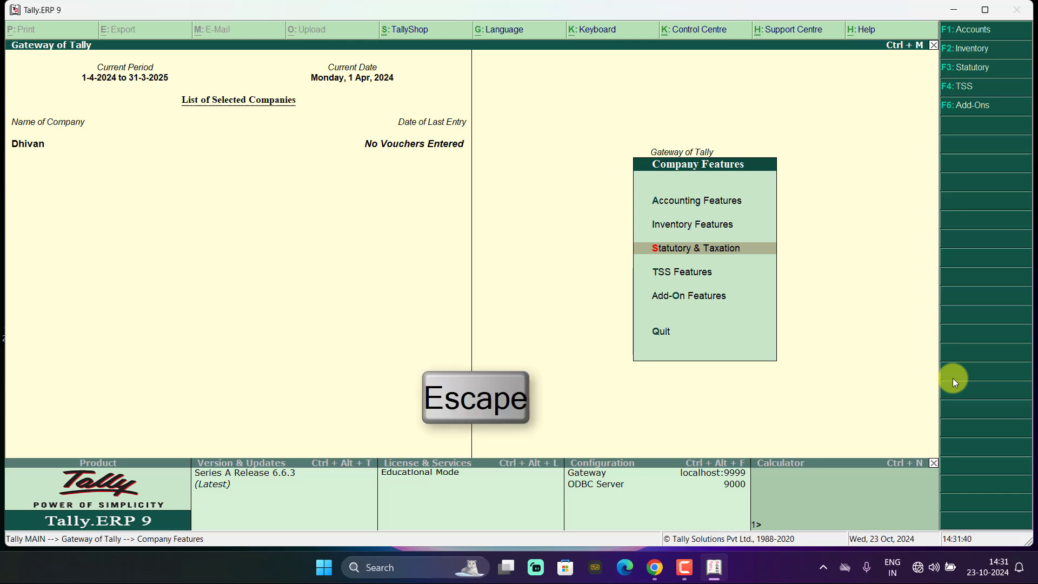
key(Escape)
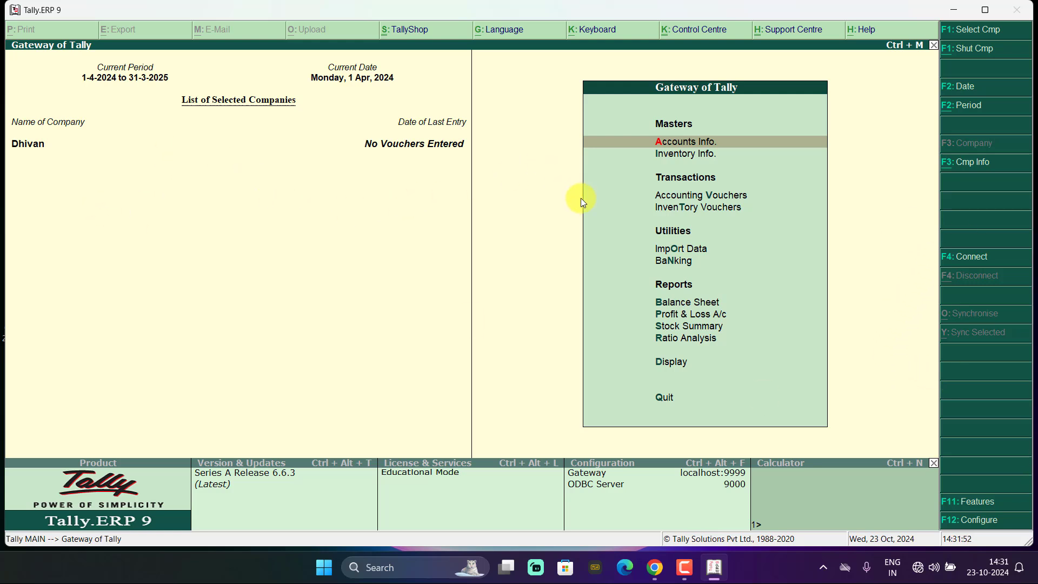
- Open Accounting Vouchers and switch the voucher type to Purchase (F9)
click(731, 198)
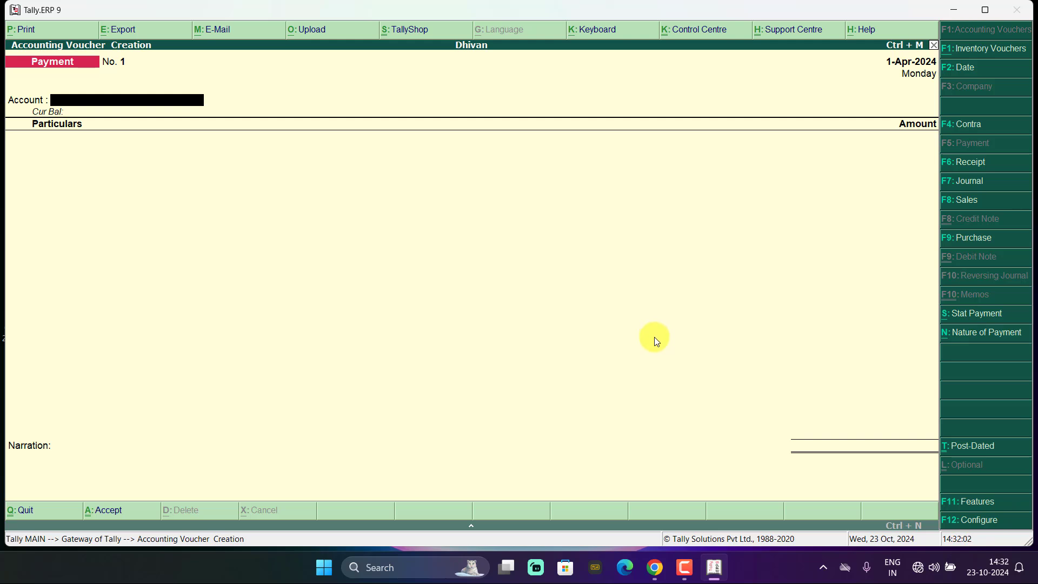
key(F9)
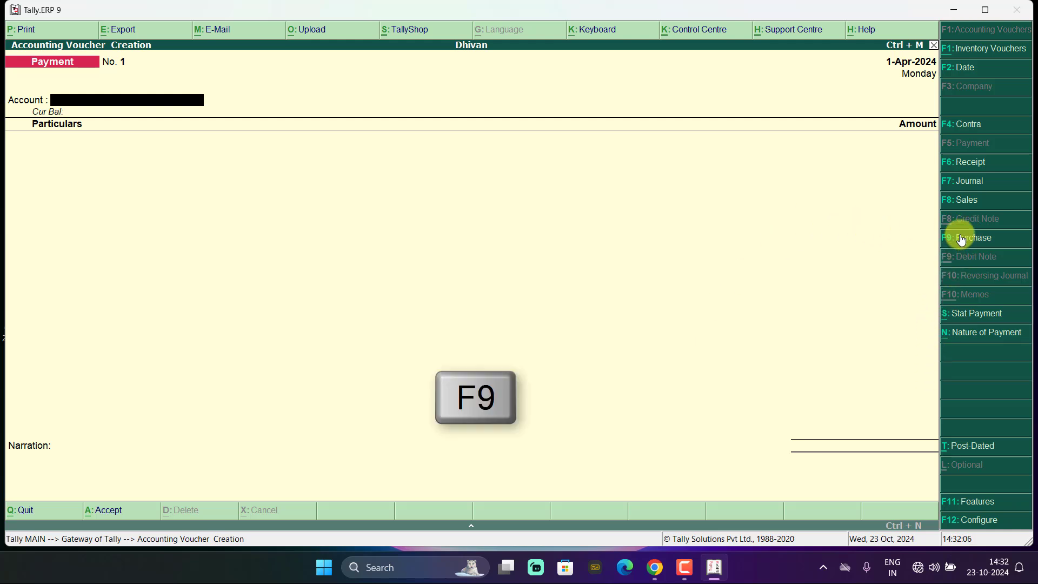
click(960, 238)
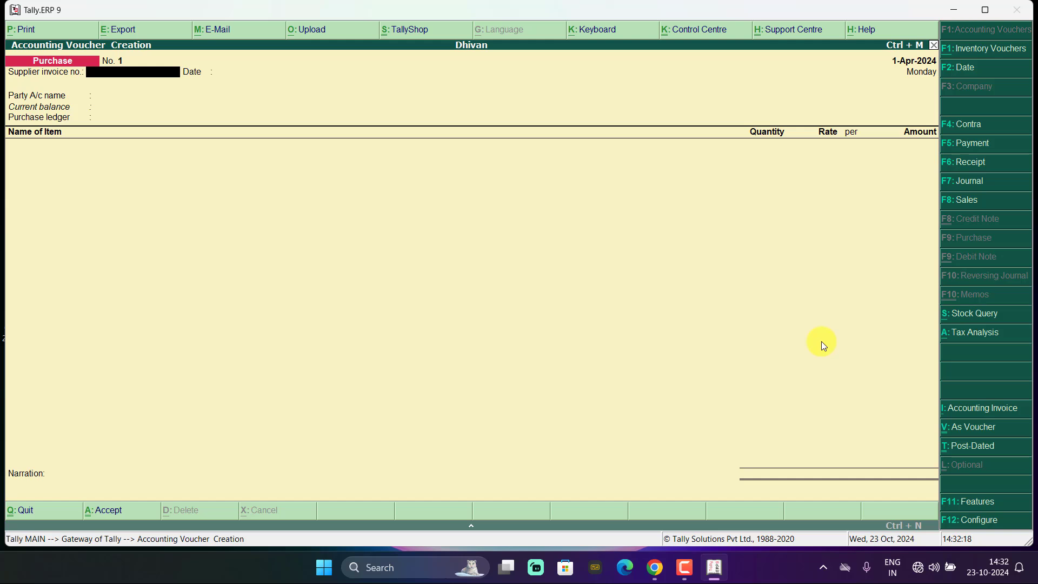
- Enter supplier invoice number 01, keep date 1-Apr-2024, and start a new party ledger with Alt+C
key(Return)
key(BackSpace)
text(01)
key(Return)
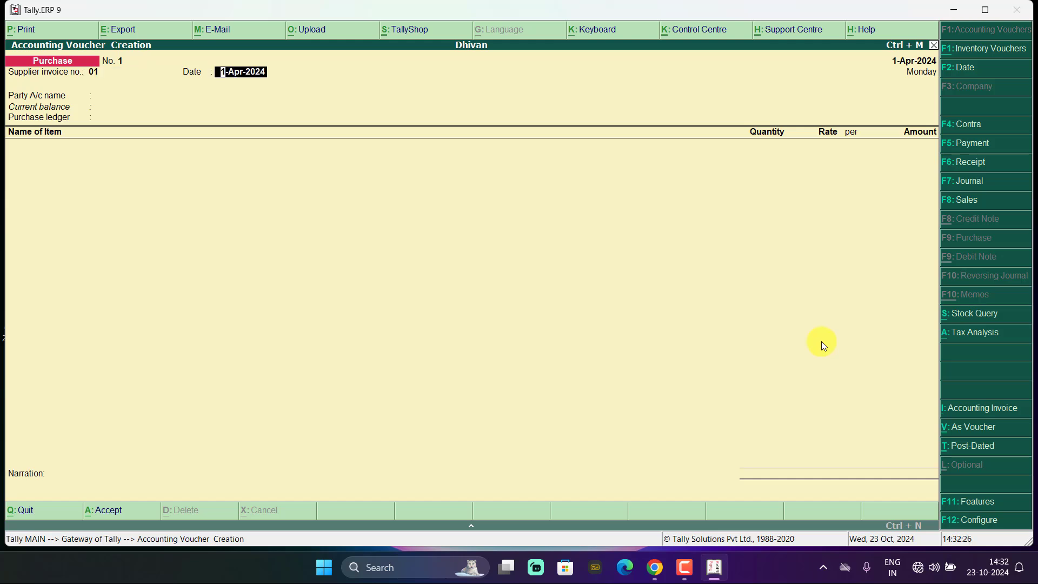
key(Return)
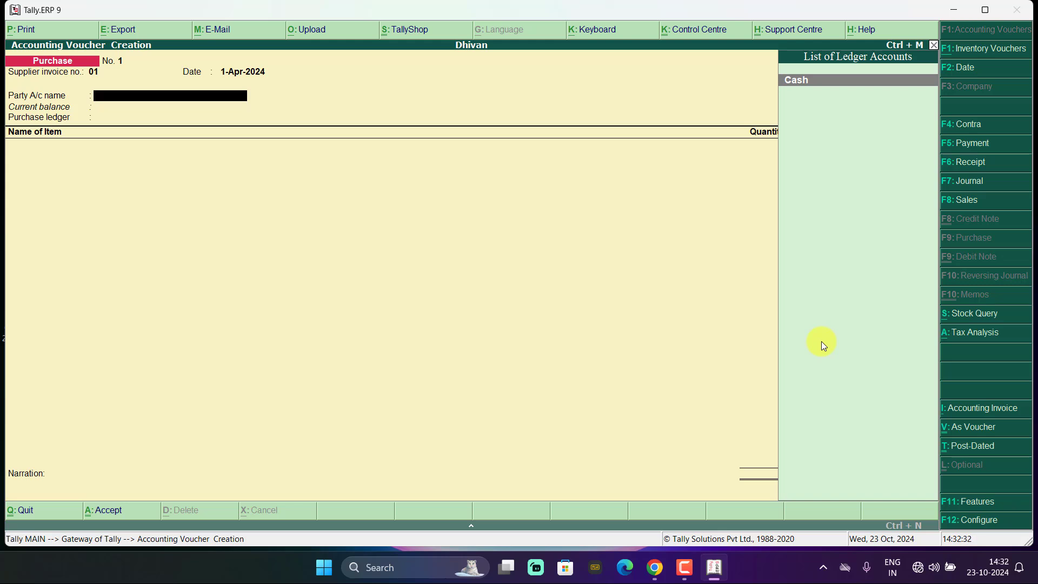
key(alt+c)
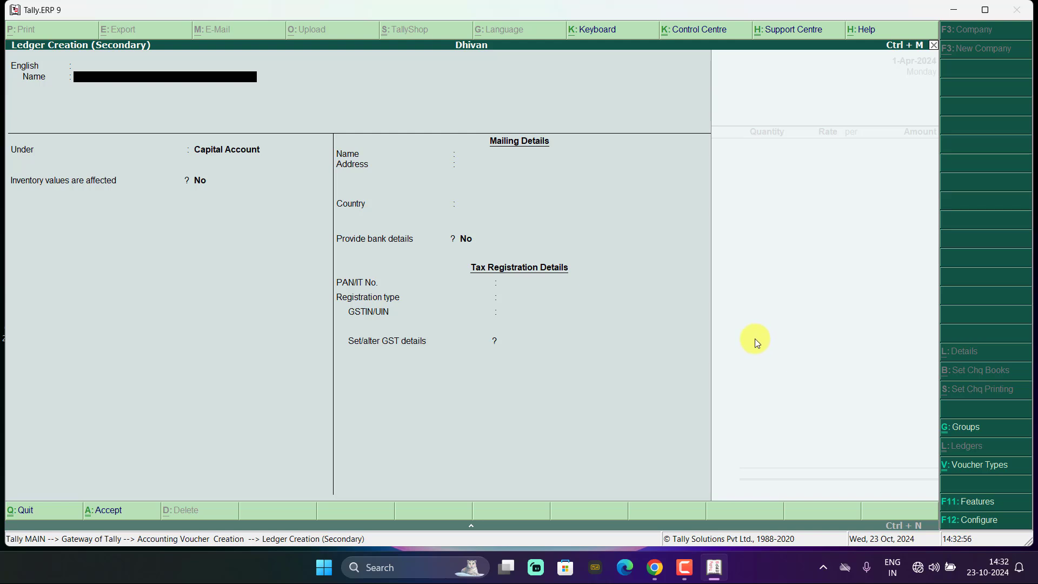
- Name the supplier ledger and place it under Sundry Creditors
text(Mani)
key(Return)
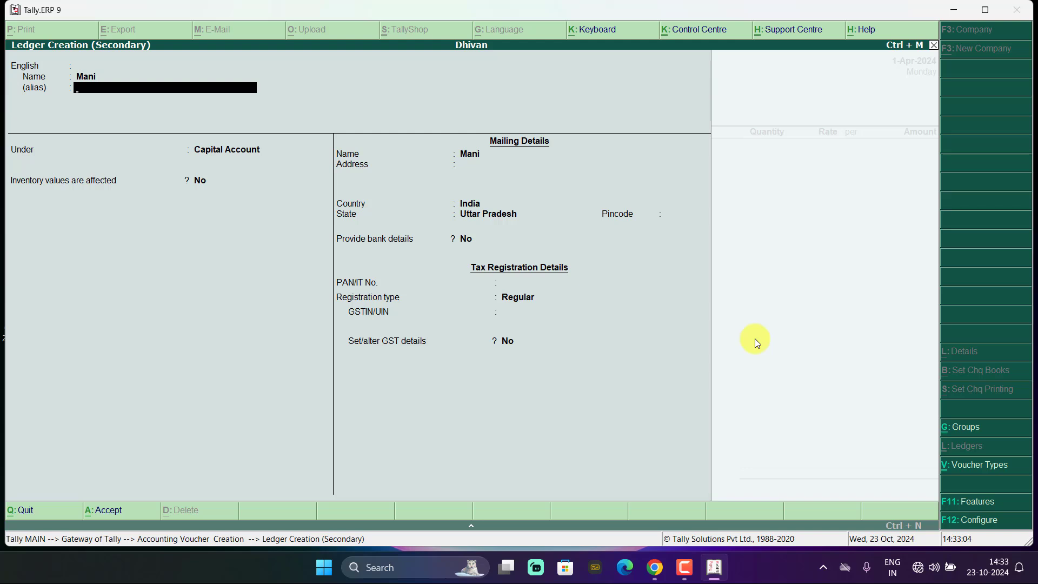
key(Return)
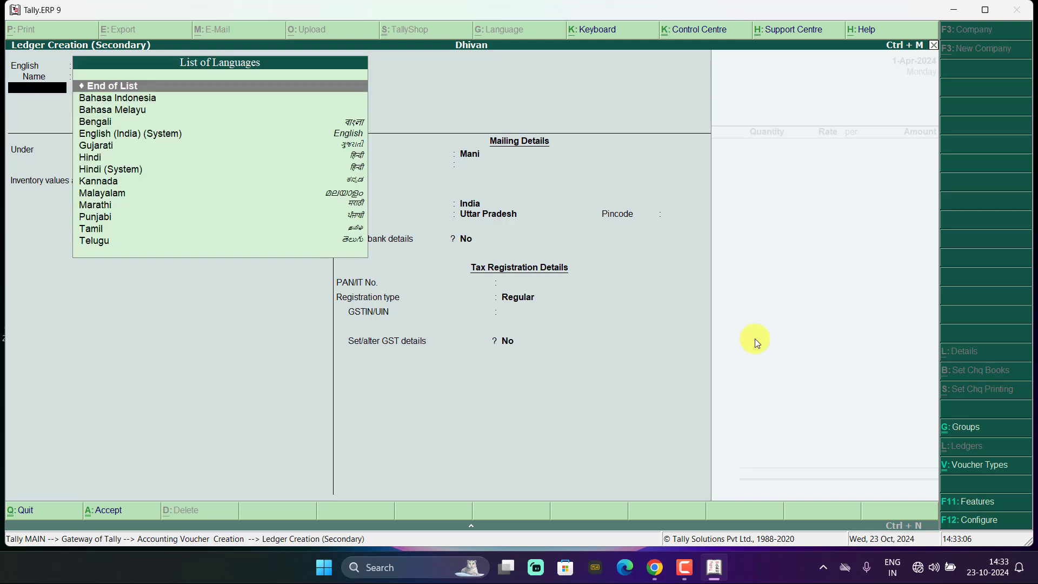
key(Return)
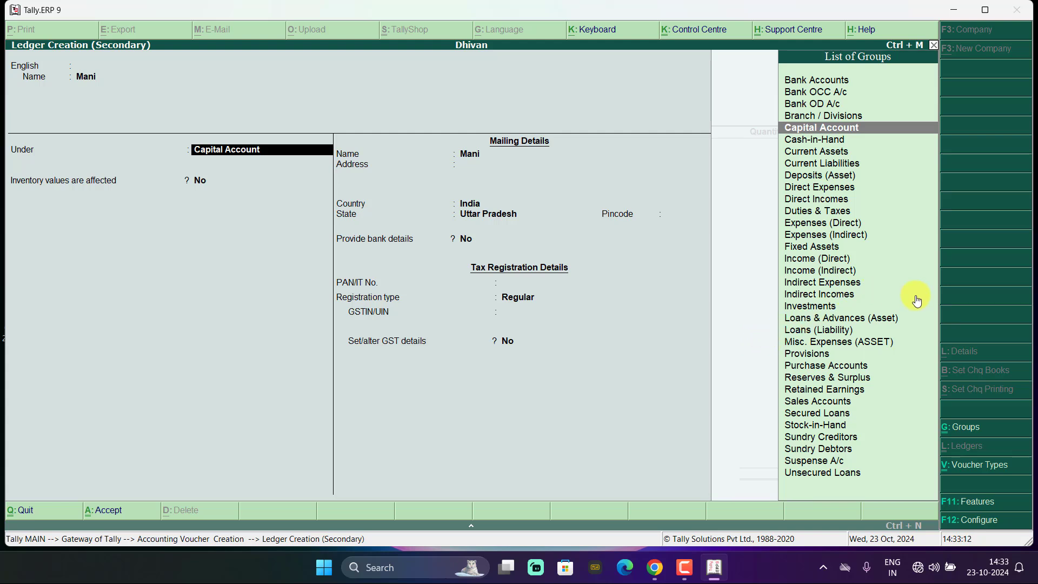
text(D)
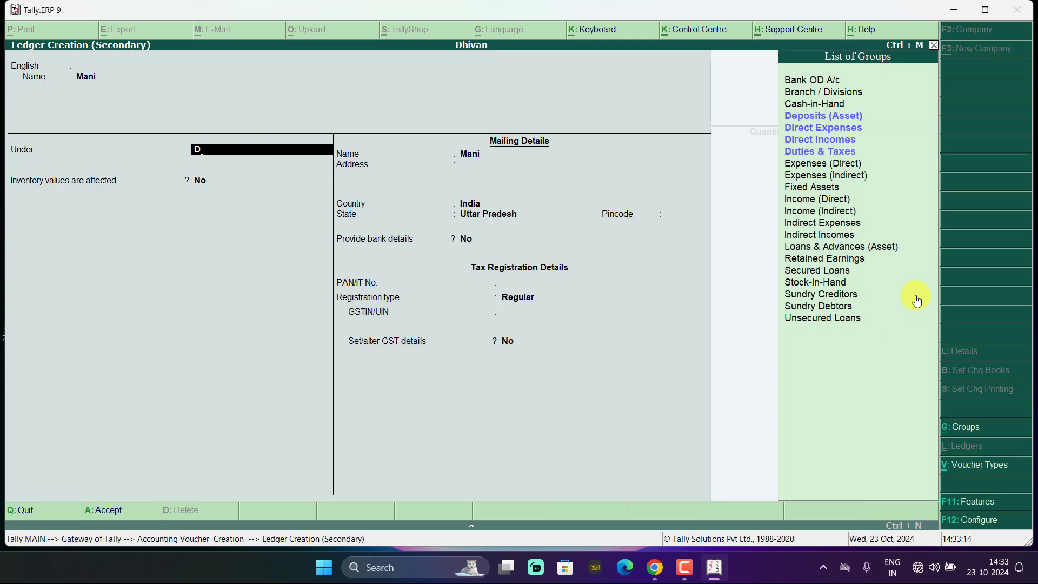
key(BackSpace)
text(S)
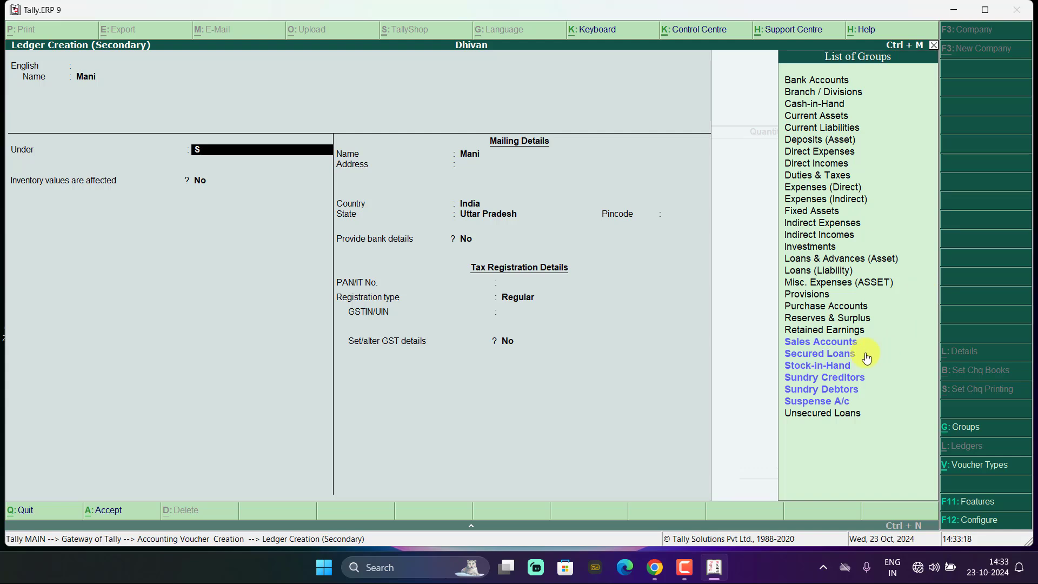
click(843, 377)
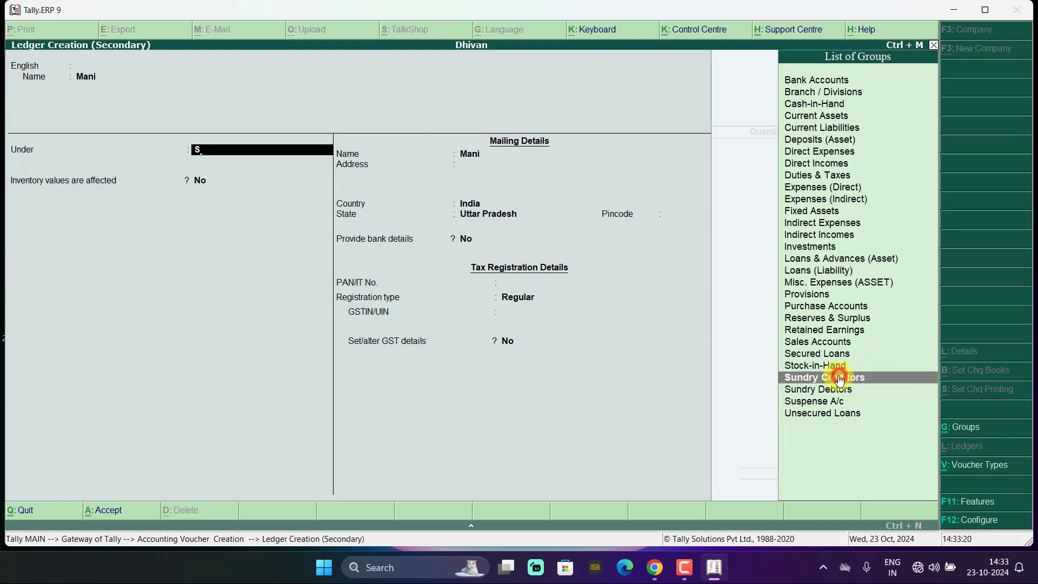
click(842, 377)
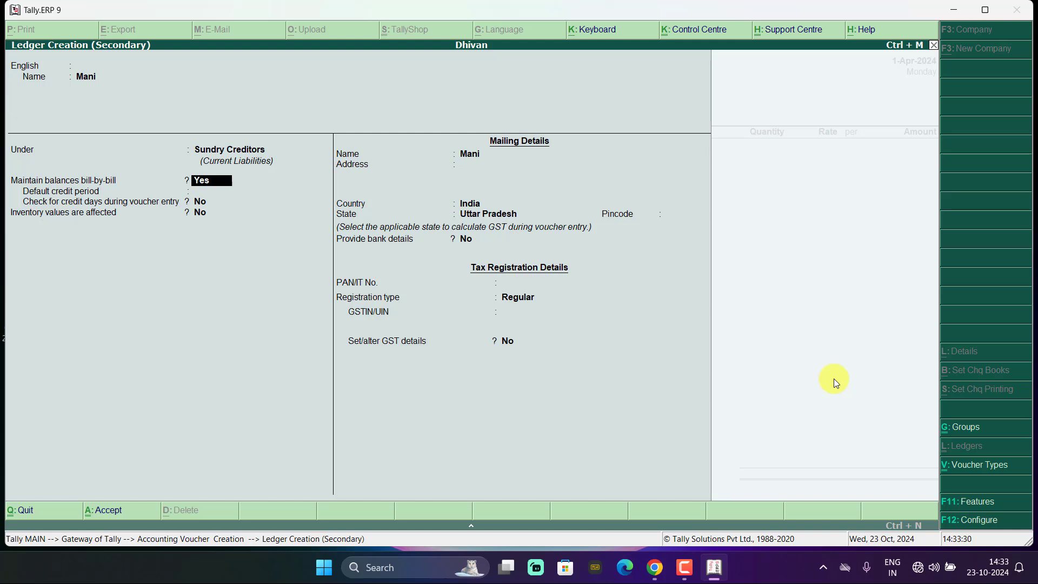
- Keep bill-by-bill on Yes, enter the supplier's address line, India, Uttar Pradesh, and pincode
key(Return)
key(Return)
key(Return)
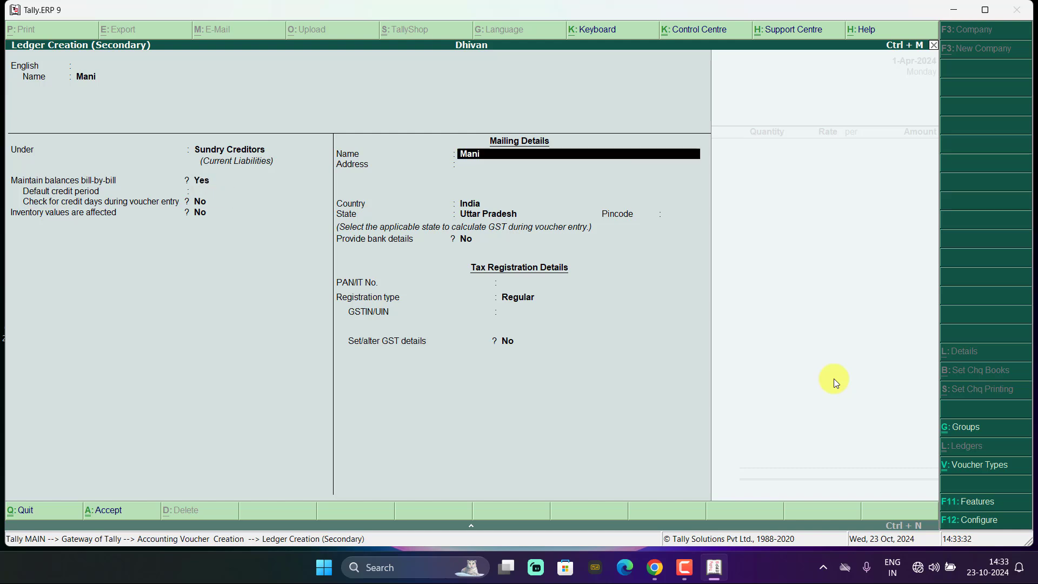
key(Return)
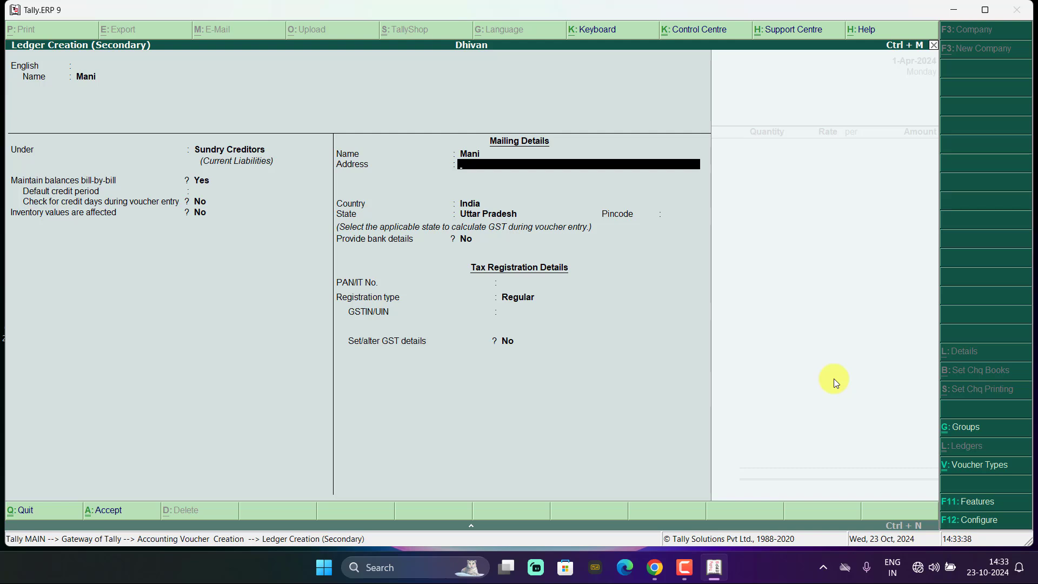
text(Azm)
key(Return)
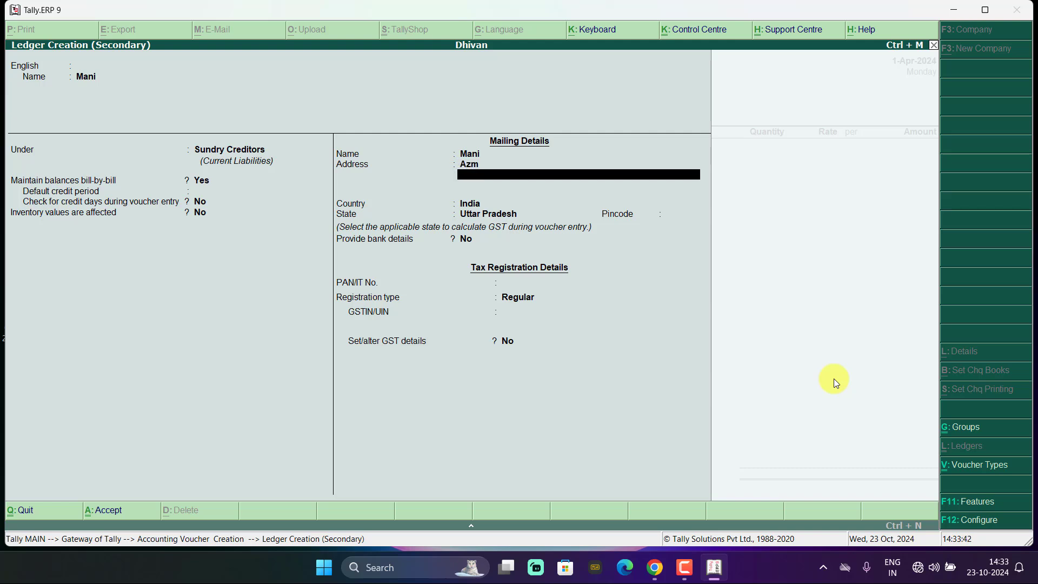
key(ctrl+a)
key(Return)
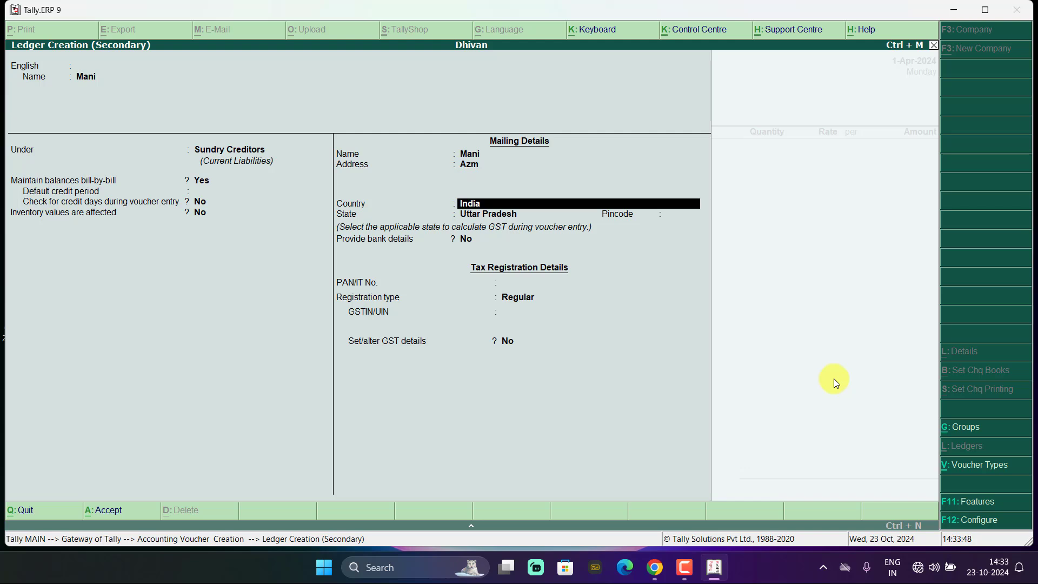
key(Return)
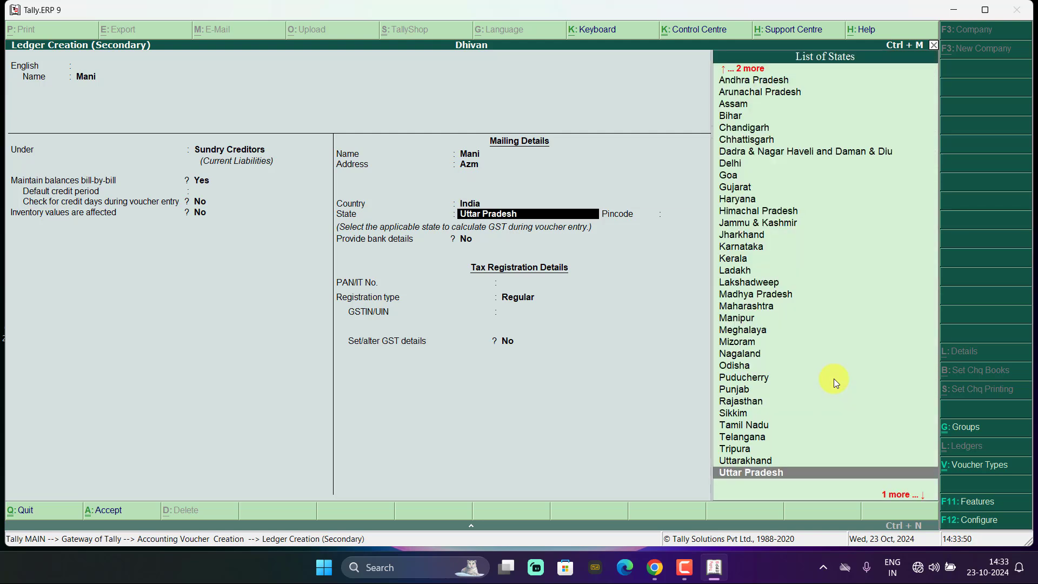
key(Return)
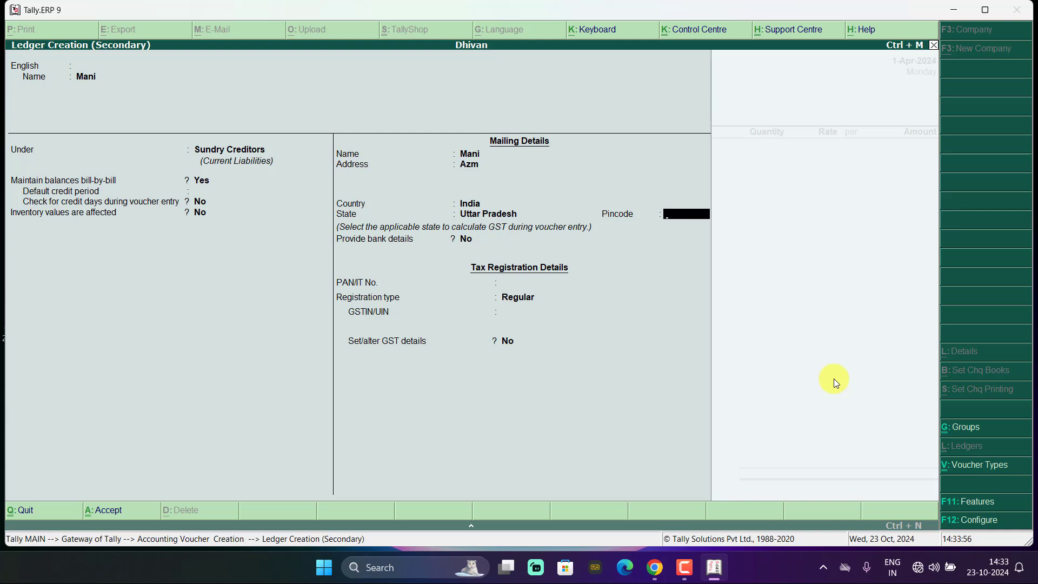
text(28)
text(428)
key(Return)
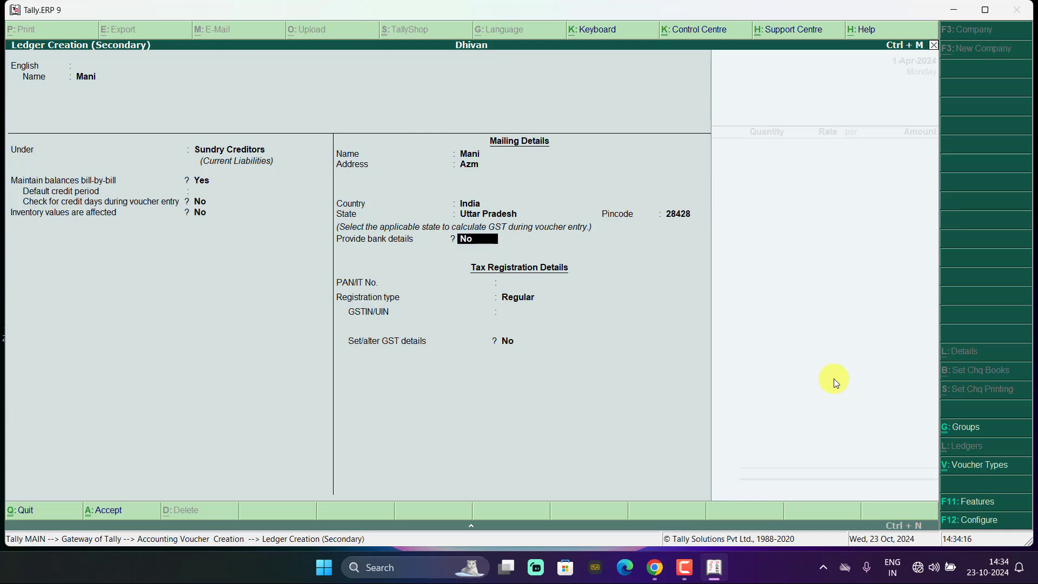
- Set registration type Regular, enter the supplier's GSTIN, and save the ledger
key(Return)
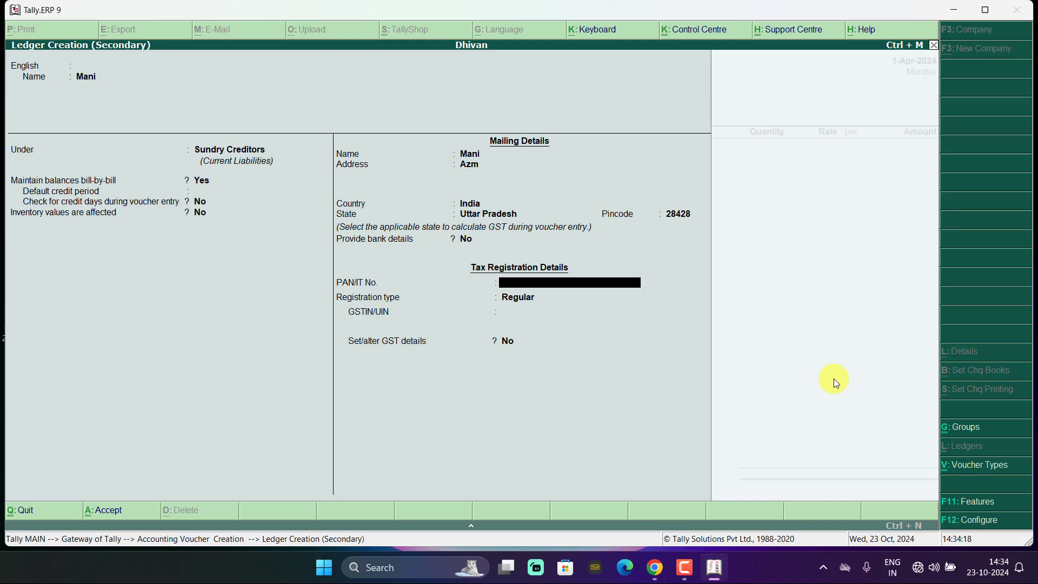
key(Return)
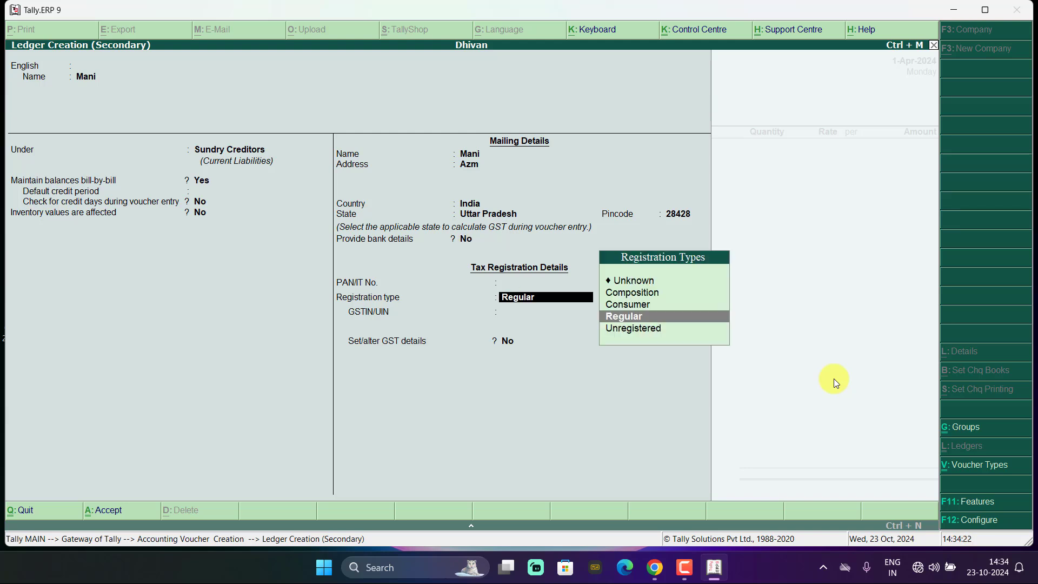
key(Return)
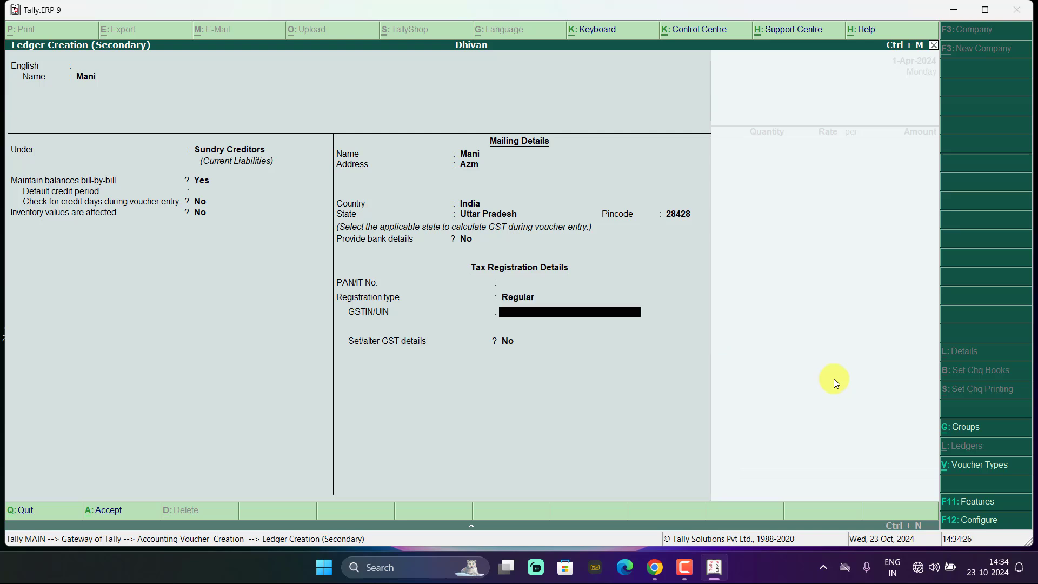
text(09JKHGF234567)
key(ctrl+a)
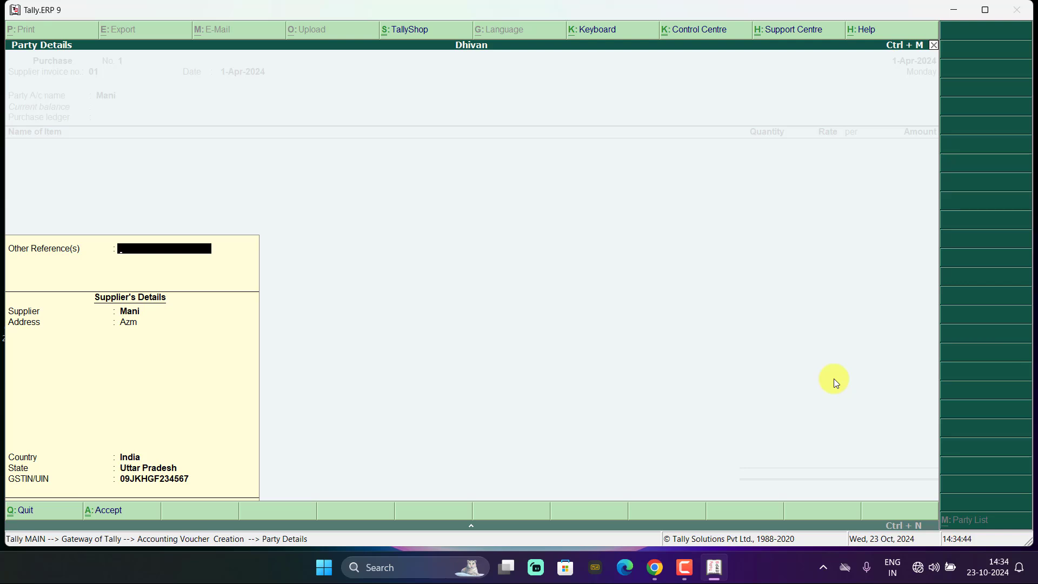
- Accept the new supplier ledger's party details and begin creating the purchase ledger
key(ctrl+a)
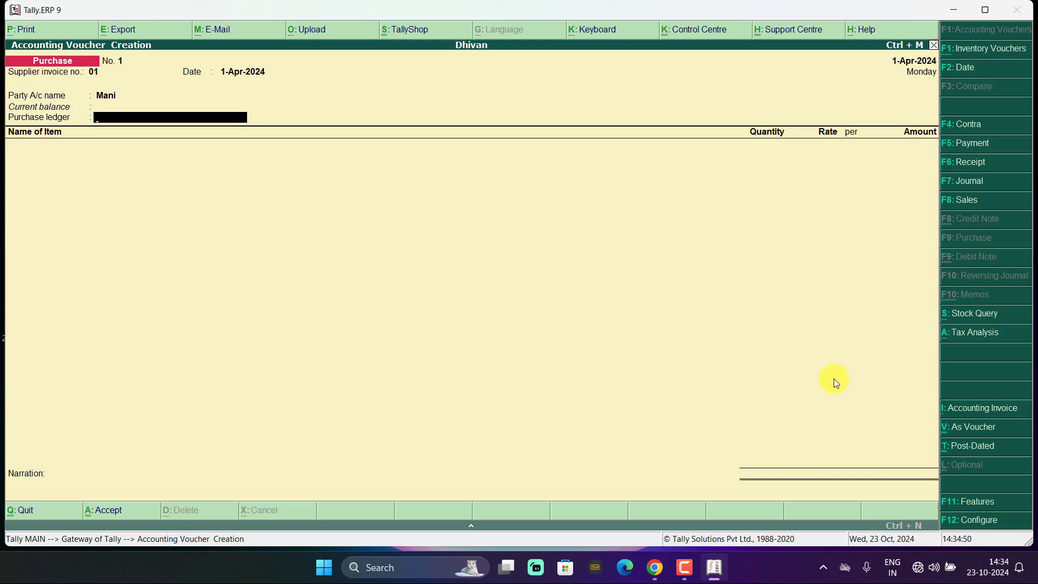
key(alt+c)
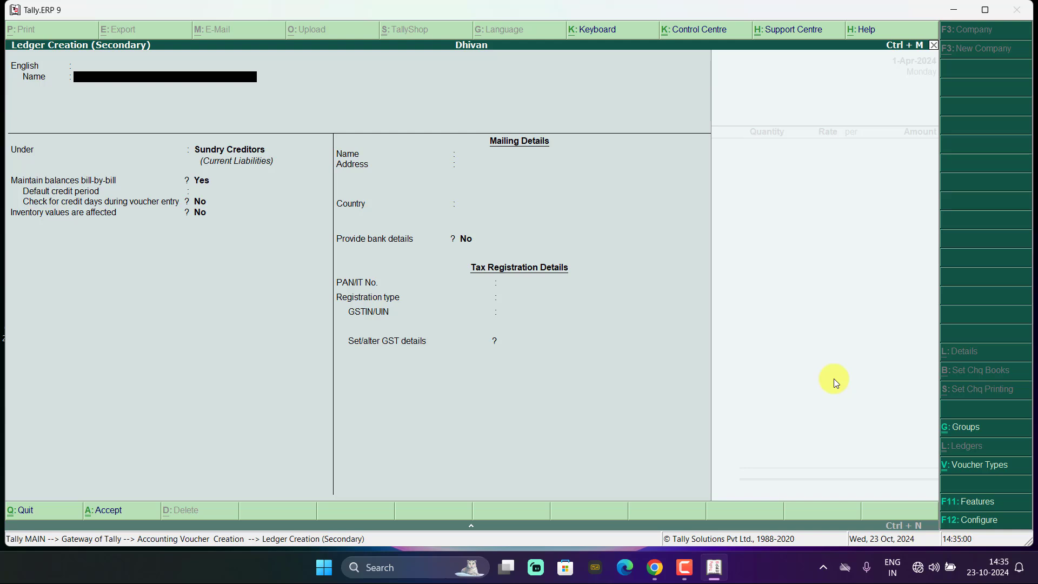
- Name the new ledger Purchase and place it under Purchase Accounts
text(Purchase)
key(Return)
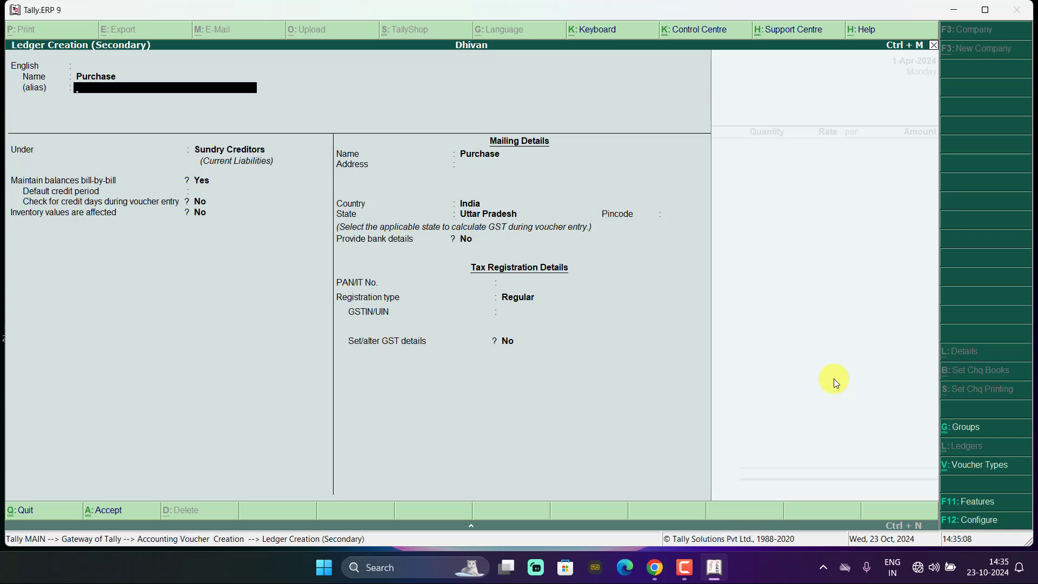
key(Return)
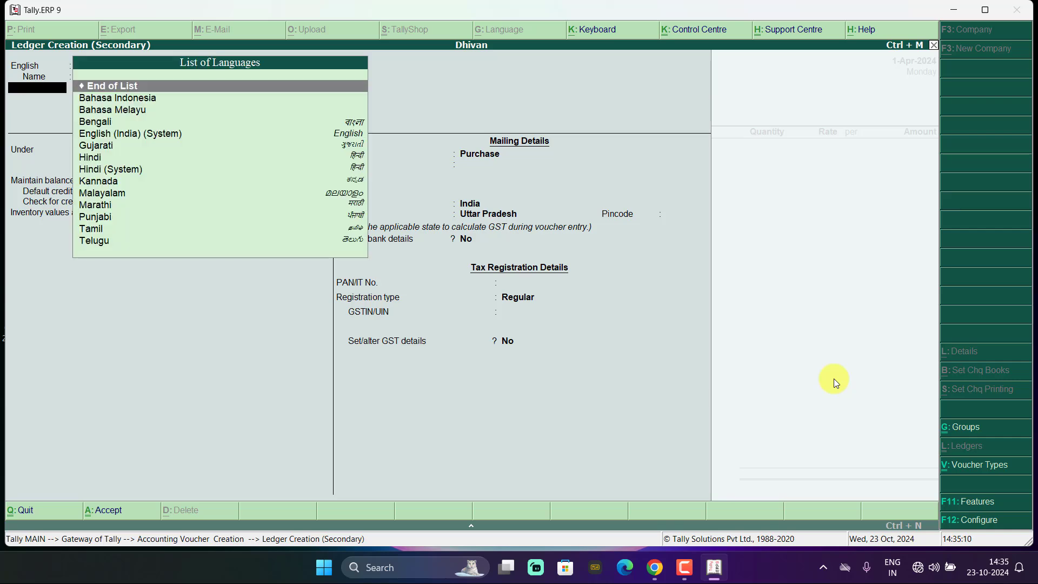
key(Return)
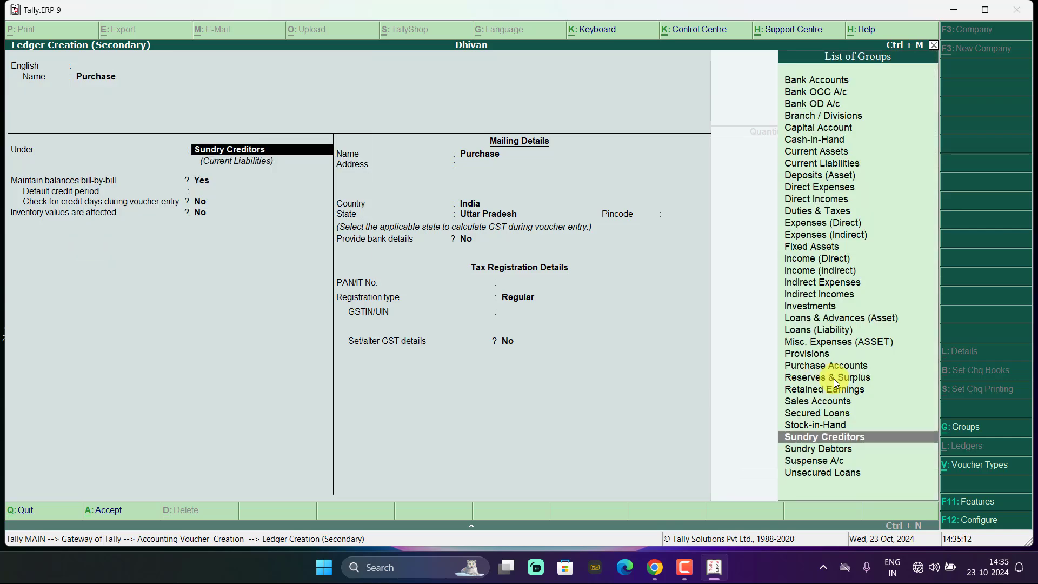
text(P)
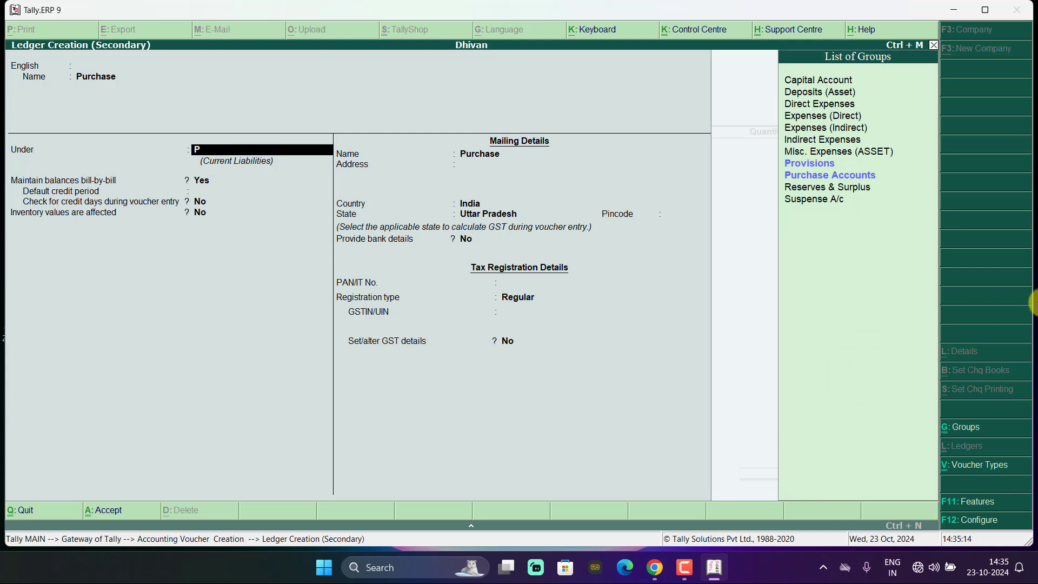
click(855, 174)
click(855, 175)
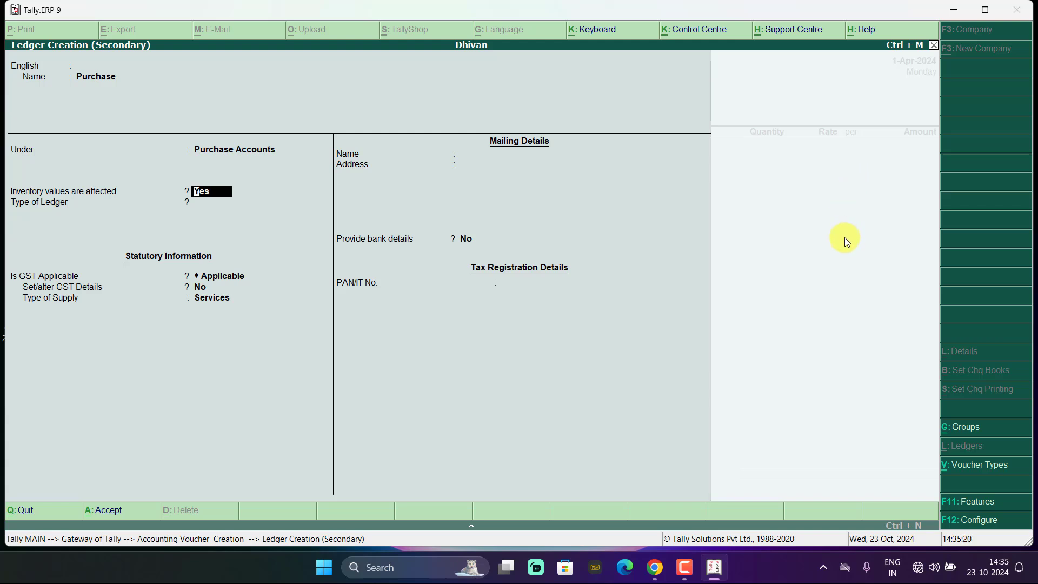
- Set the Purchase ledger's type of supply to Goods and save it
key(Return)
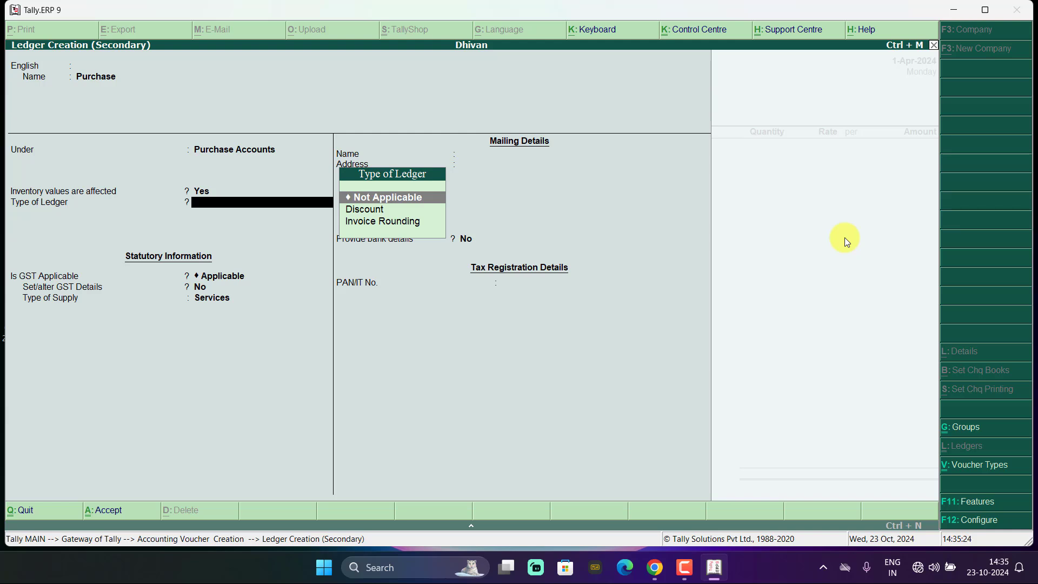
key(Return)
key(Return)
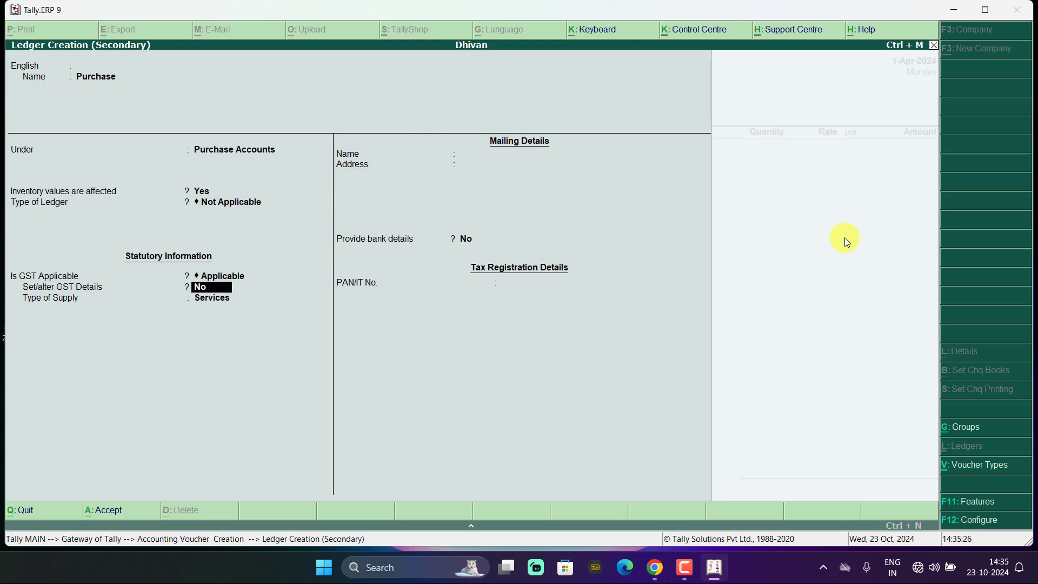
key(Return)
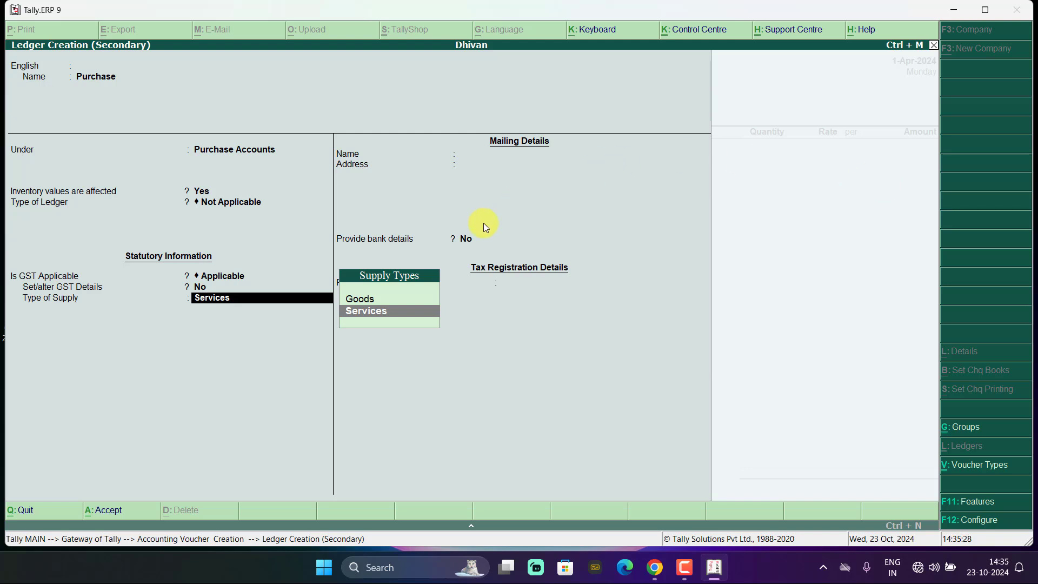
click(360, 297)
click(363, 299)
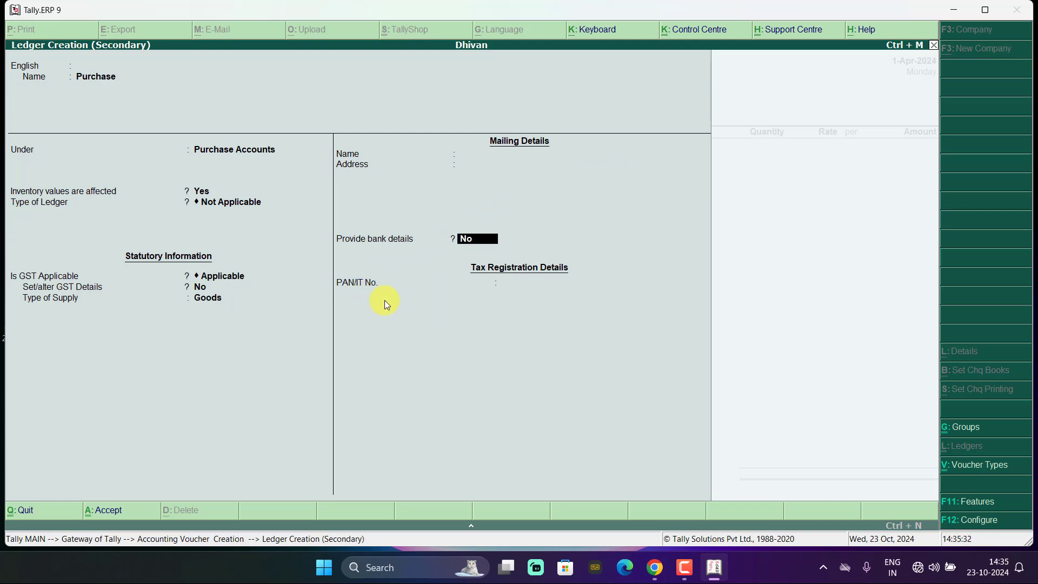
key(ctrl+a)
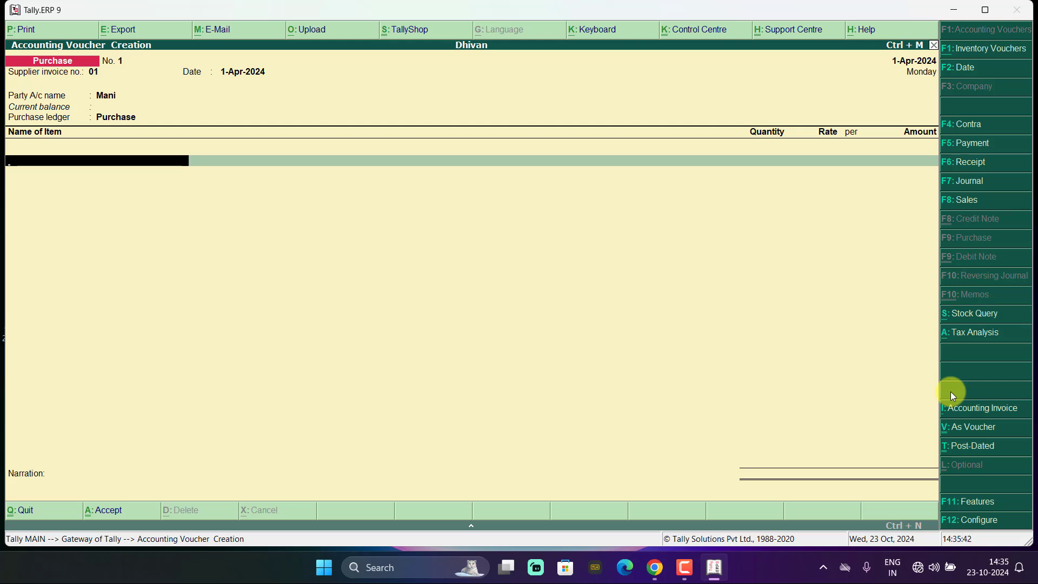
- Start a new stock item named Keybord and begin creating a unit of measure for it
key(alt+c)
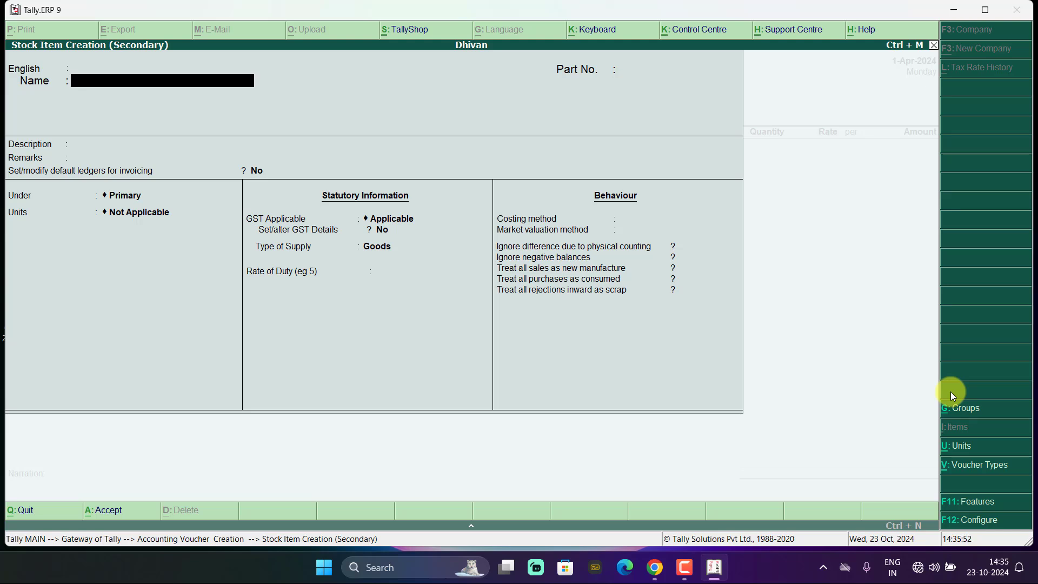
text(Keybord)
key(Return)
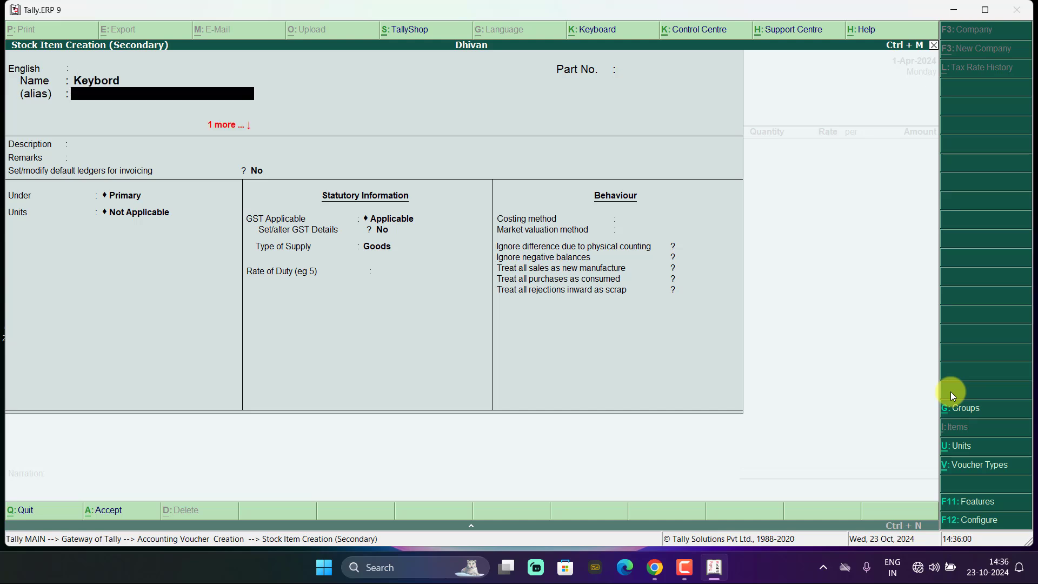
key(Return)
key(Return)
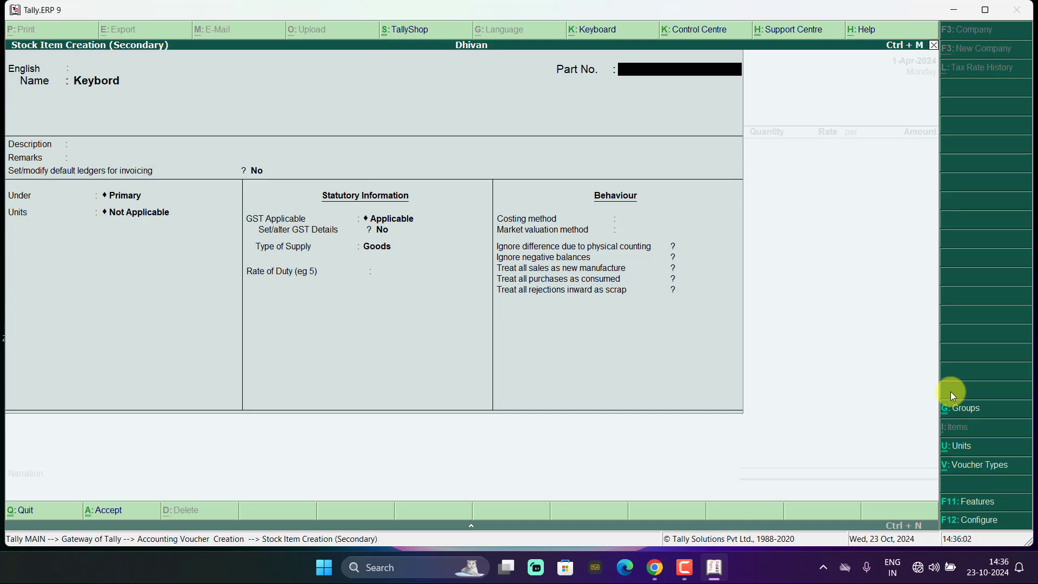
key(Return)
key(Return)
key(Return)
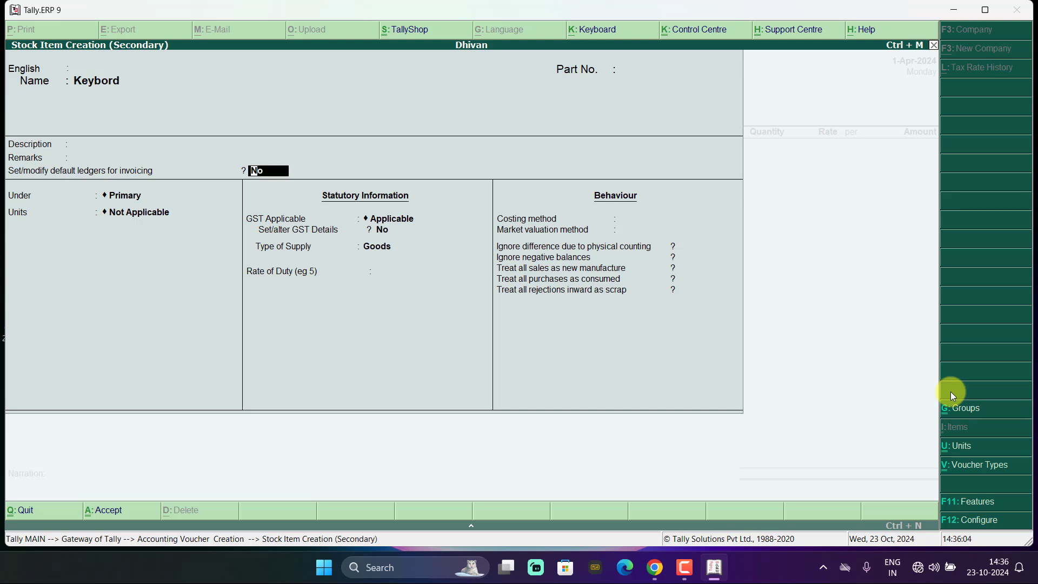
key(Return)
key(Return)
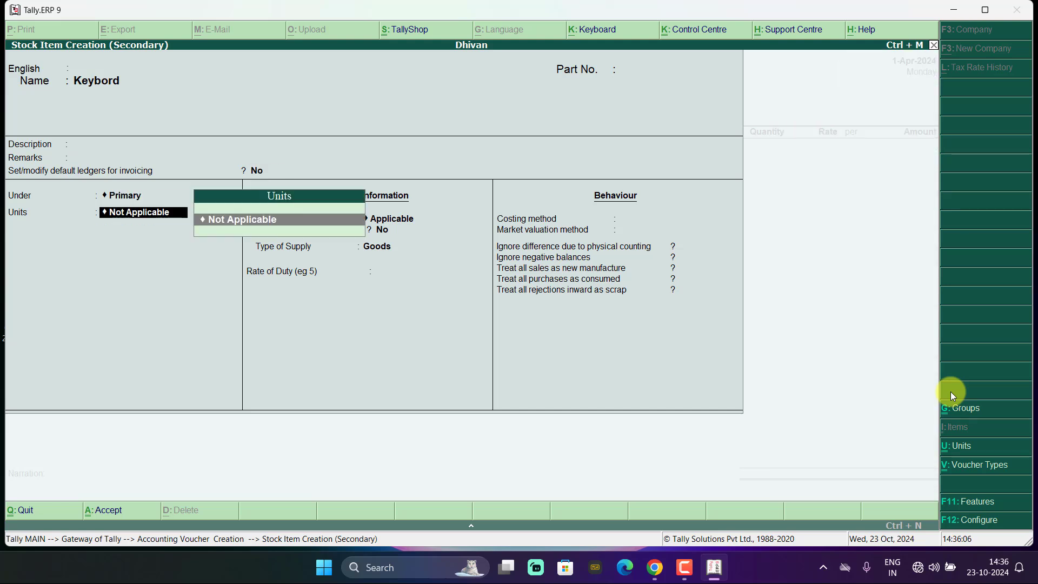
key(alt+c)
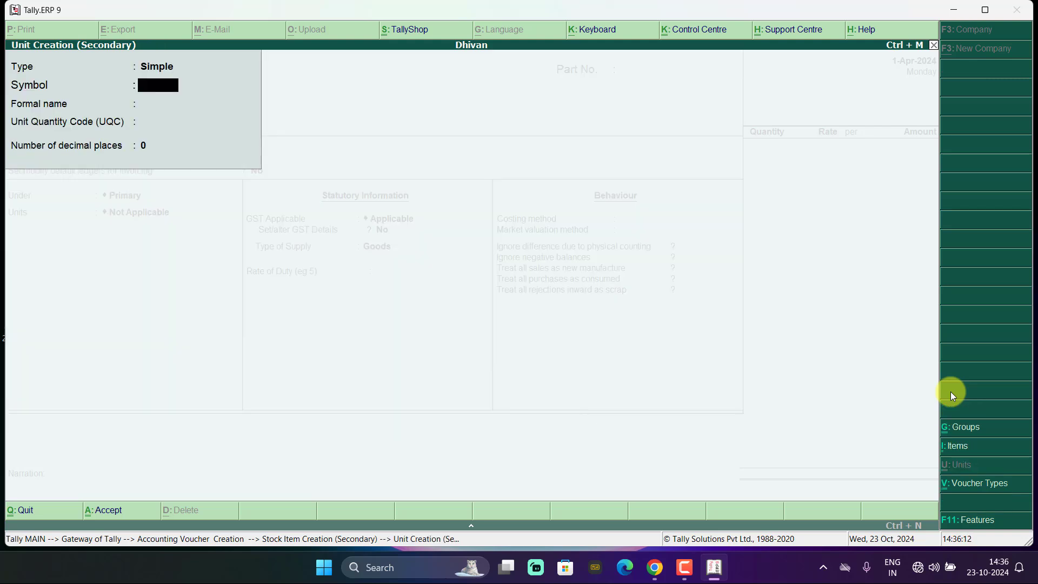
- Define unit symbol pc with unit quantity code PCS-PIECES
text(pc)
key(Return)
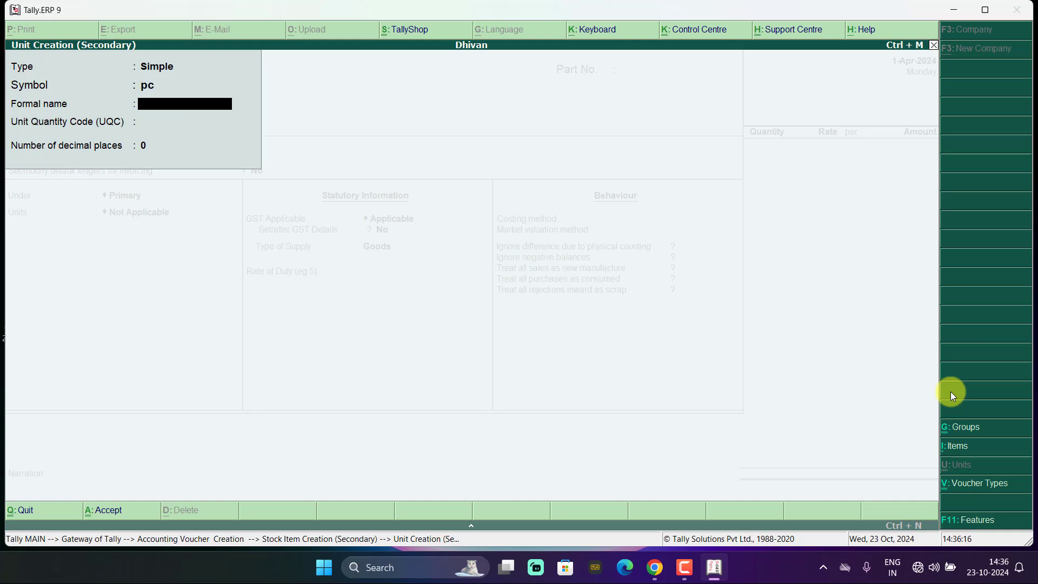
key(Return)
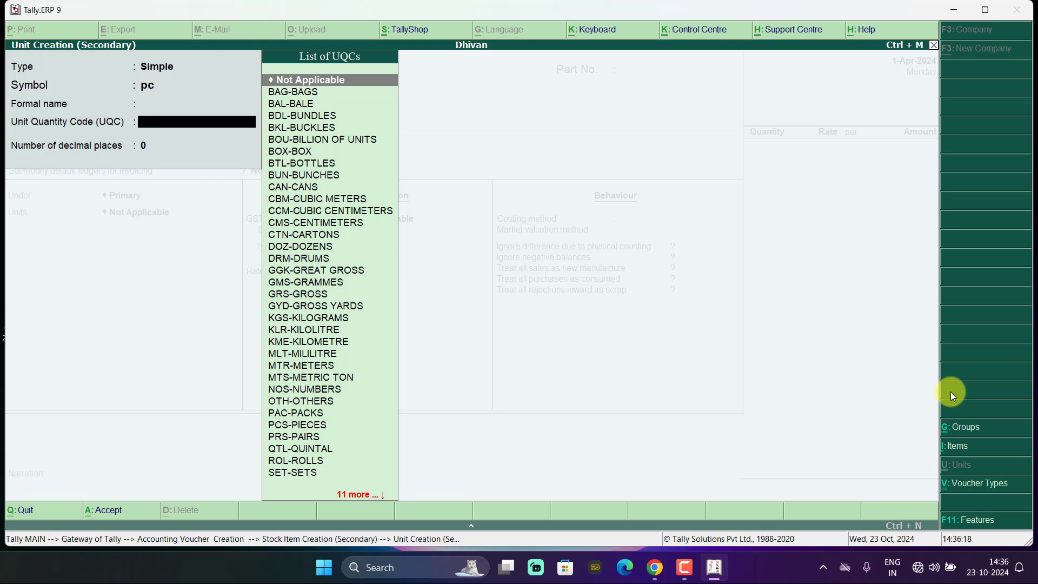
key(BackSpace)
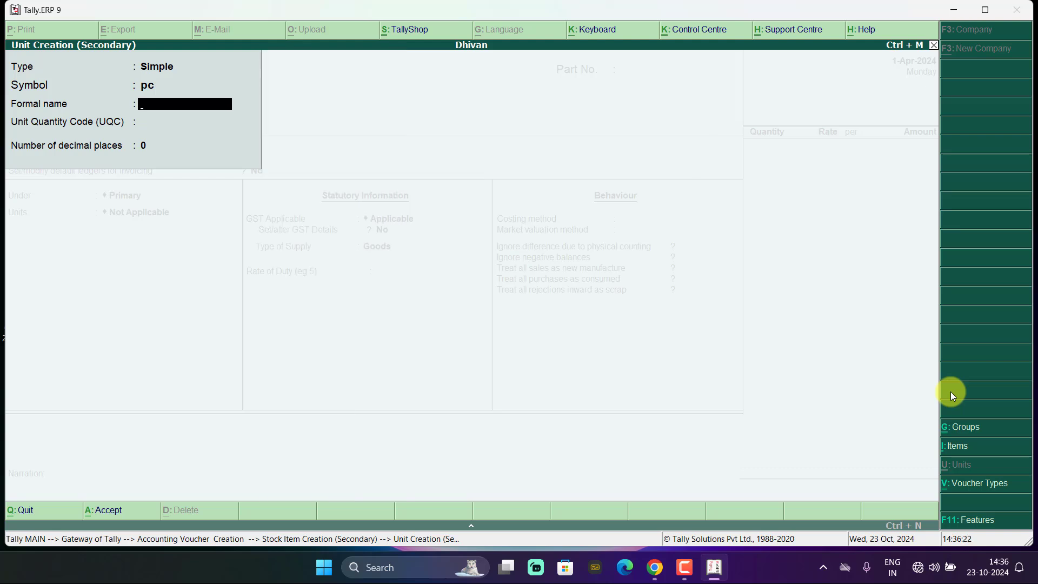
key(Return)
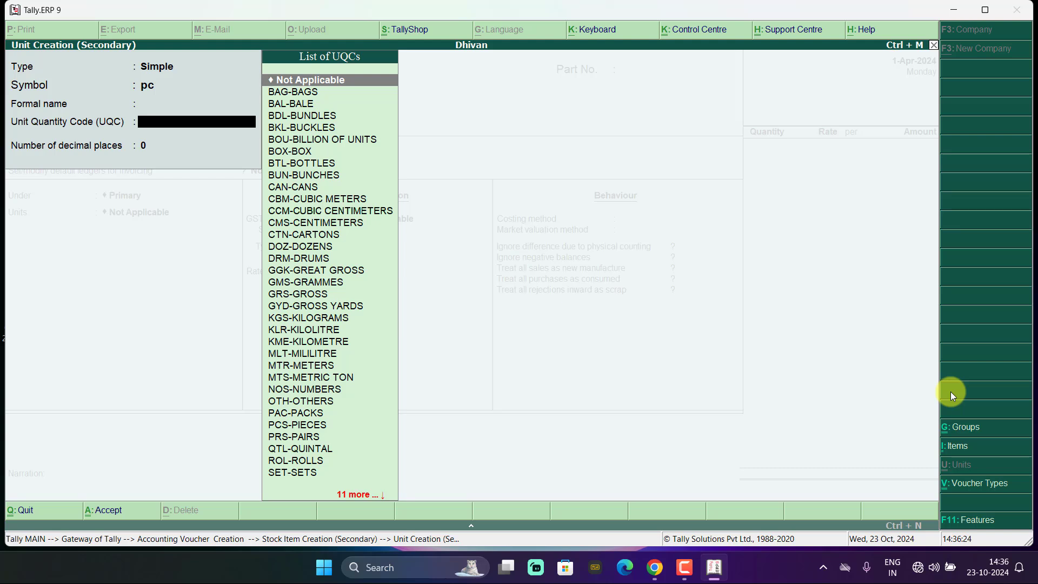
text(pi)
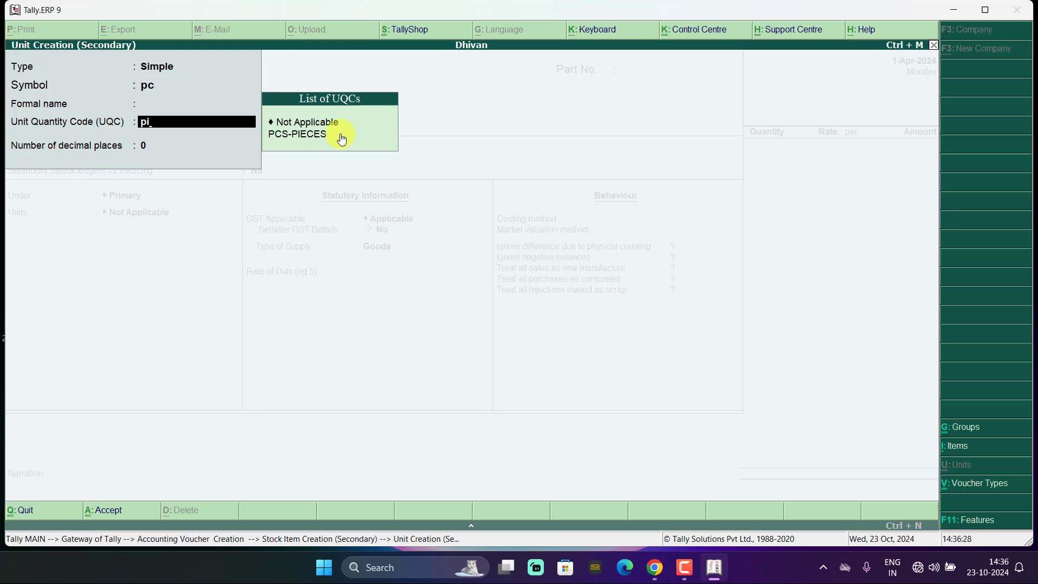
click(318, 133)
- Save the pc unit, keep no alternate unit, and choose to set GST details for Keybord
key(ctrl+a)
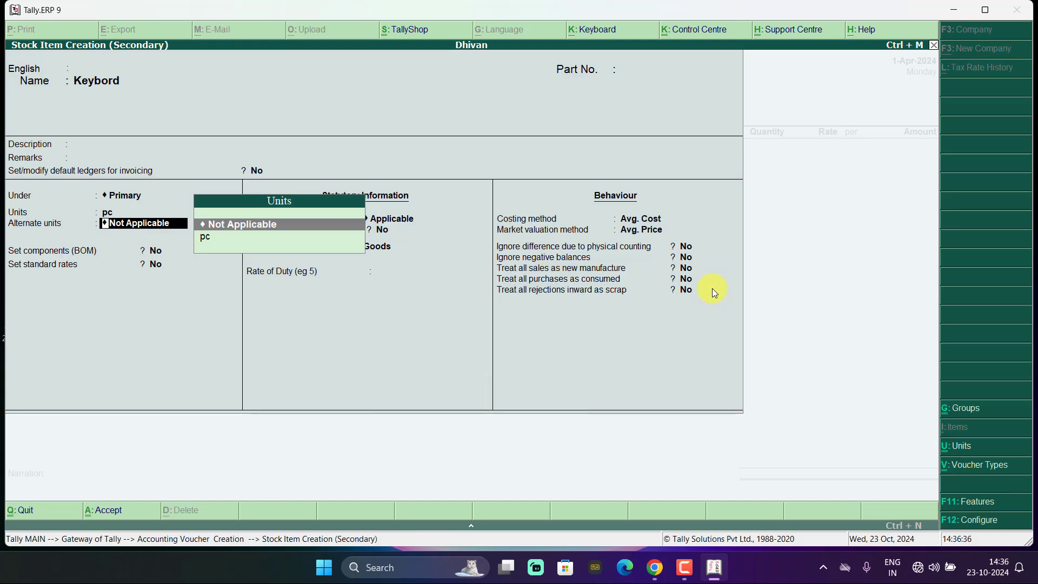
key(Return)
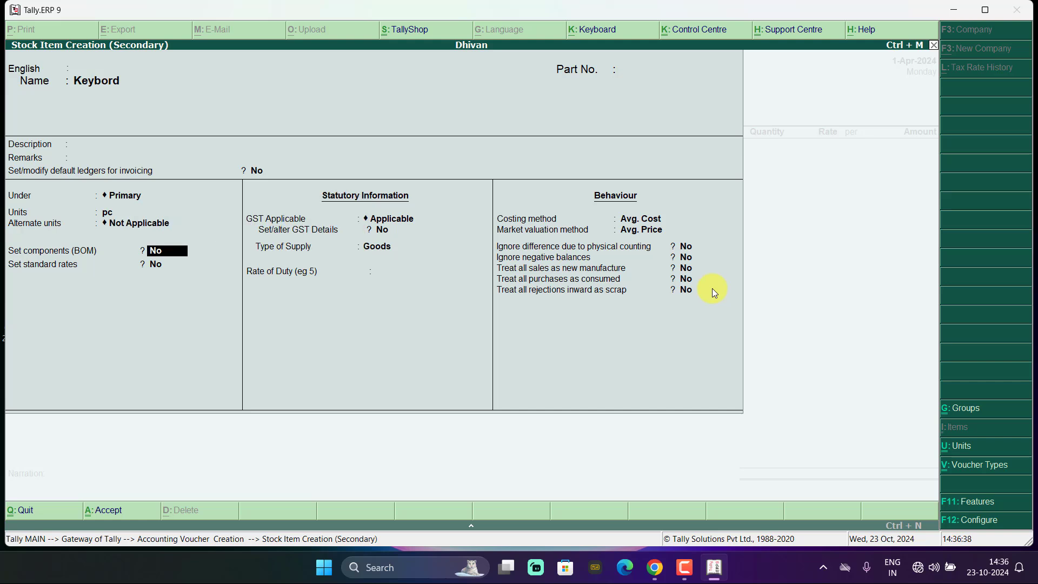
key(Return)
key(Return)
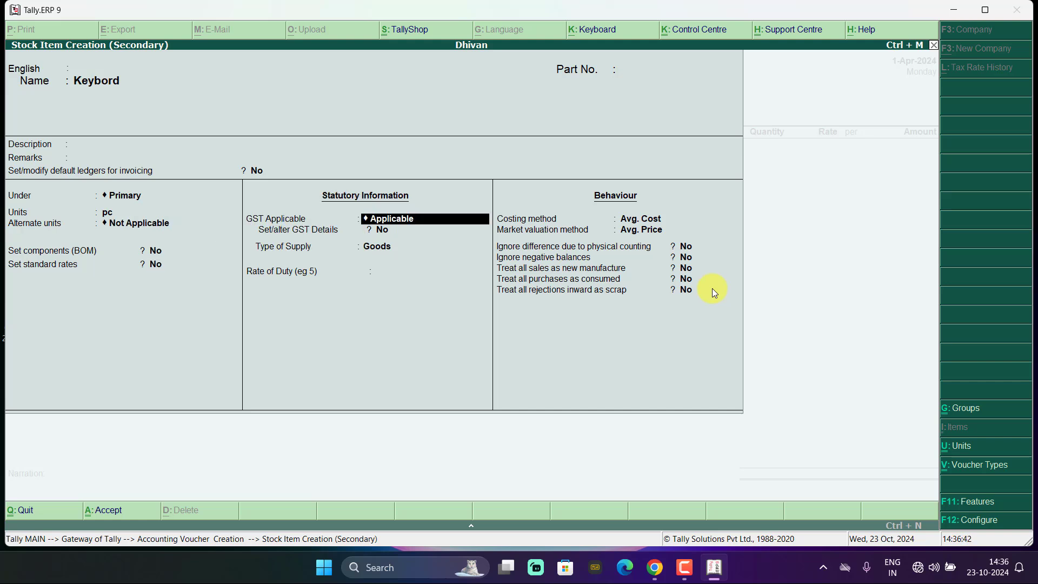
key(Return)
text(y)
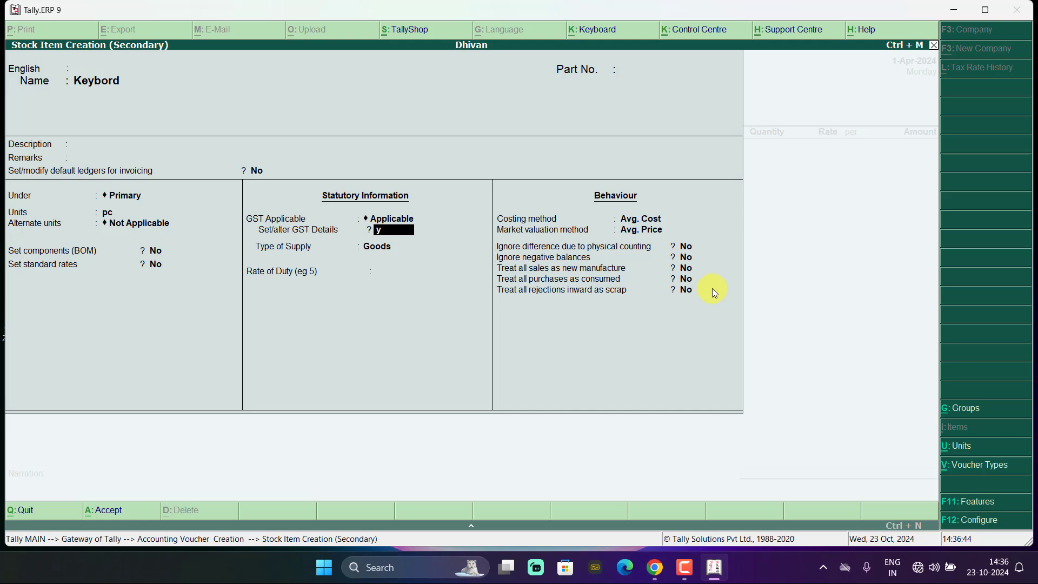
key(Return)
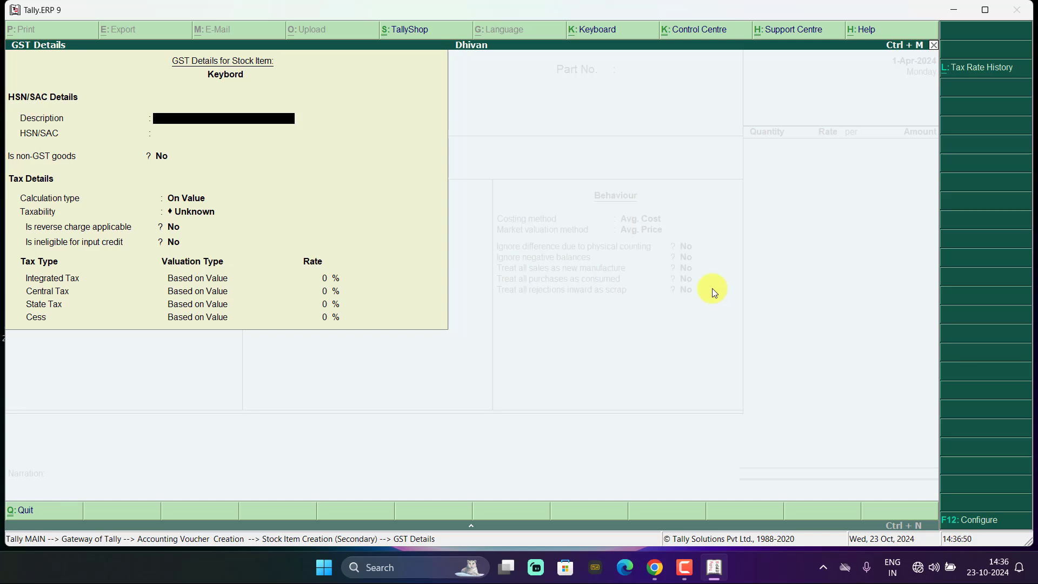
- Enter Keybord's GST description Hp, HSN/SAC 159, and On Value calculation type
text(Hp)
key(Return)
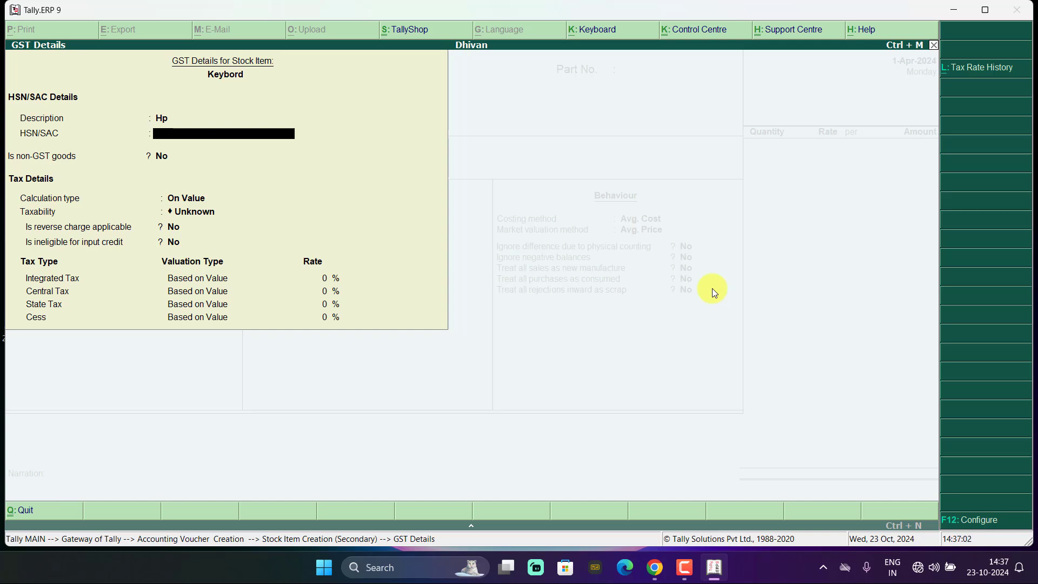
text(159)
key(Return)
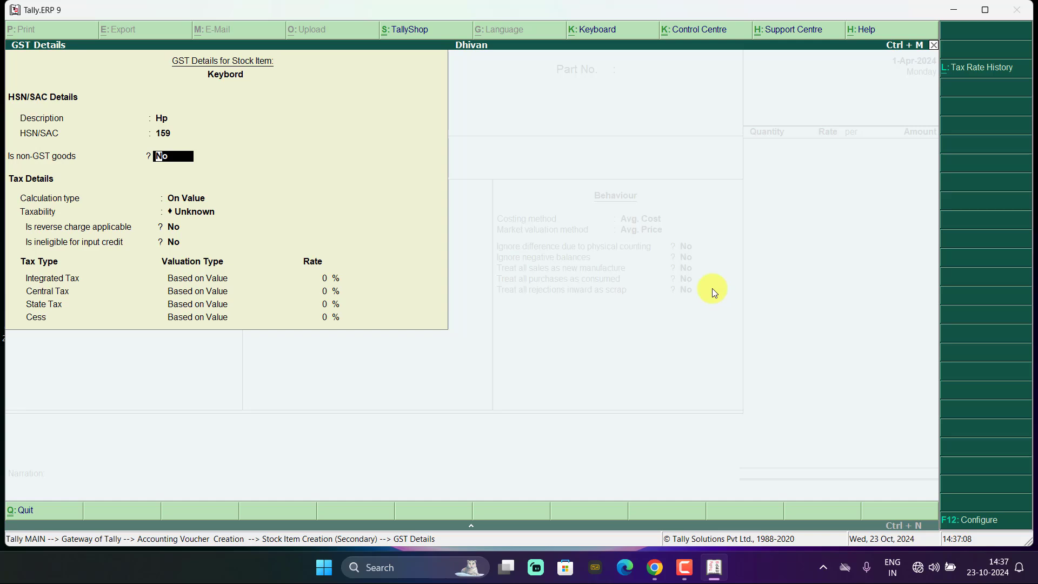
key(Return)
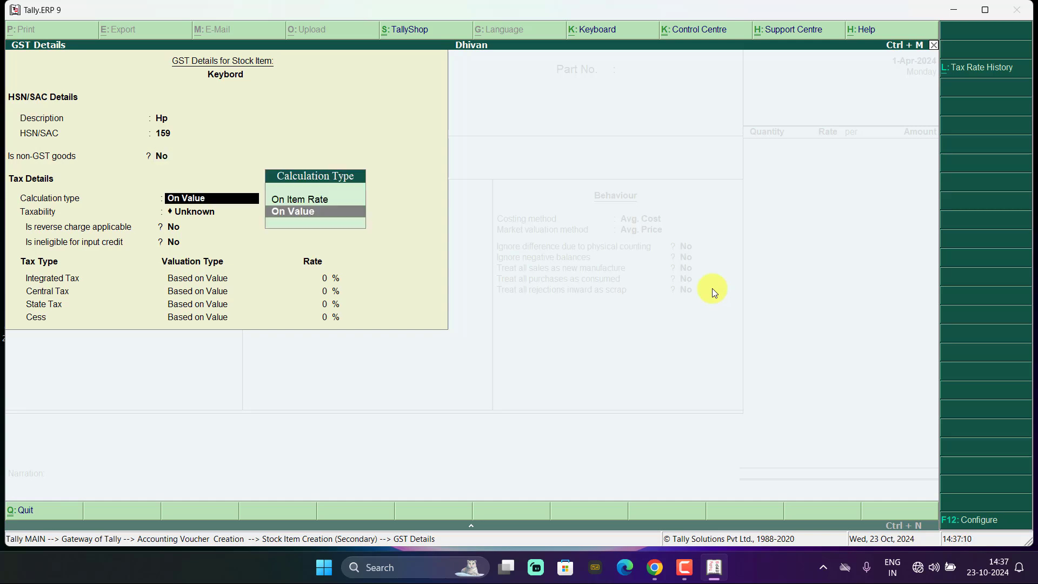
key(Return)
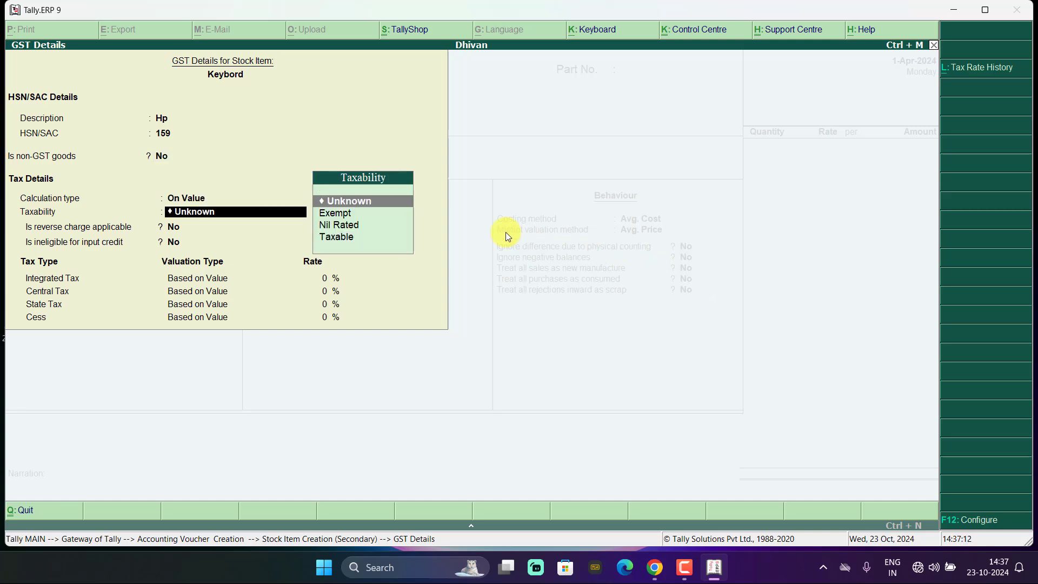
- Mark Keybord taxable at 18% IGST (9% CGST, 9% SGST), keep supply type Goods, and save it
click(345, 238)
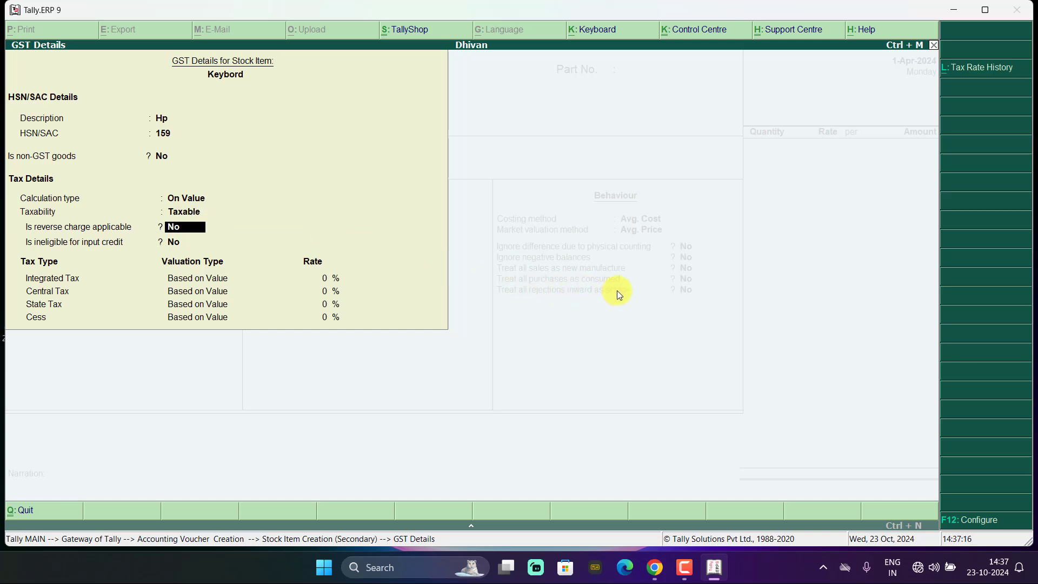
key(Return)
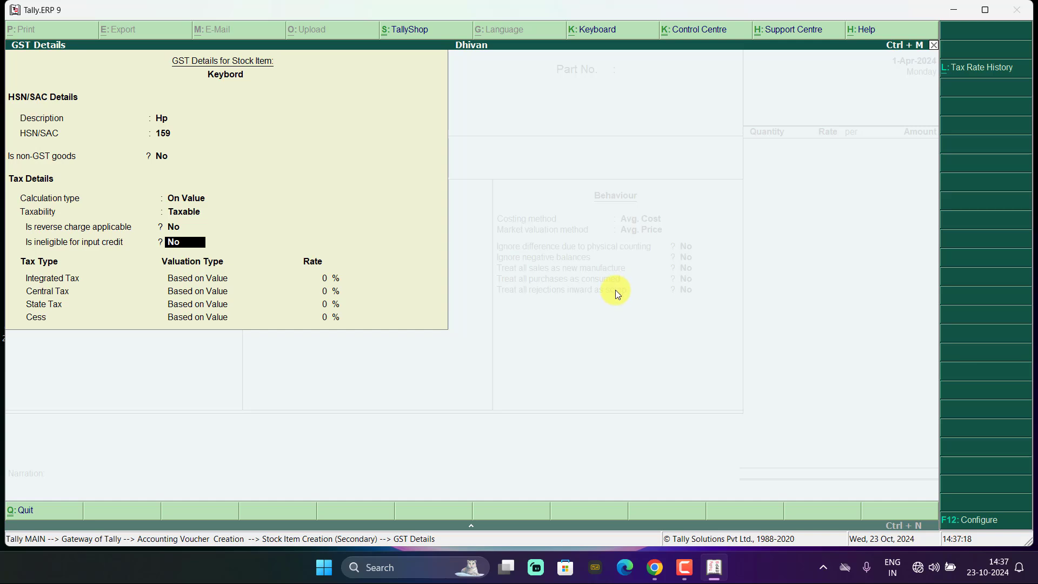
key(Return)
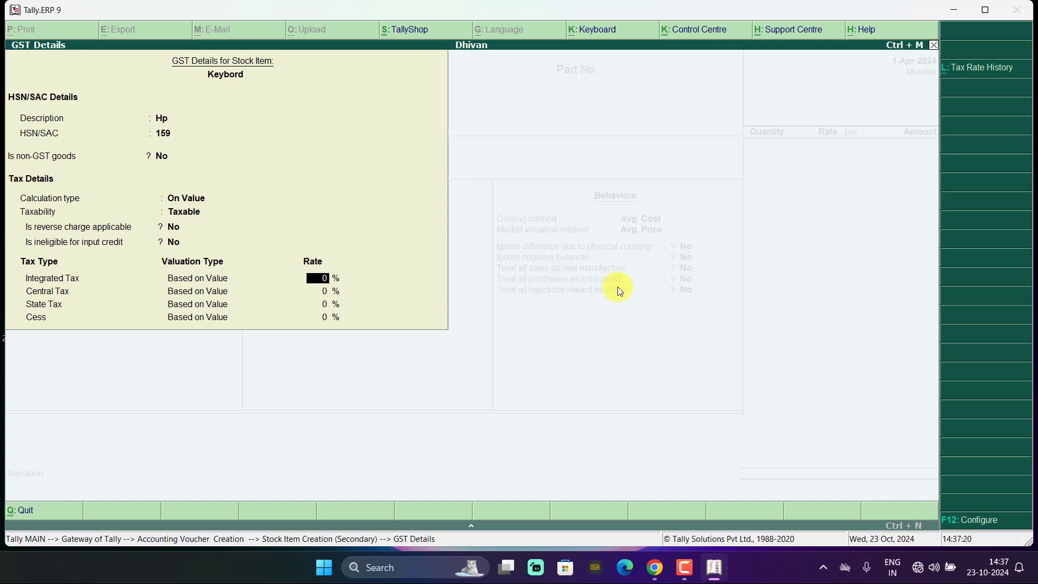
text(18)
key(Return)
key(alt+c)
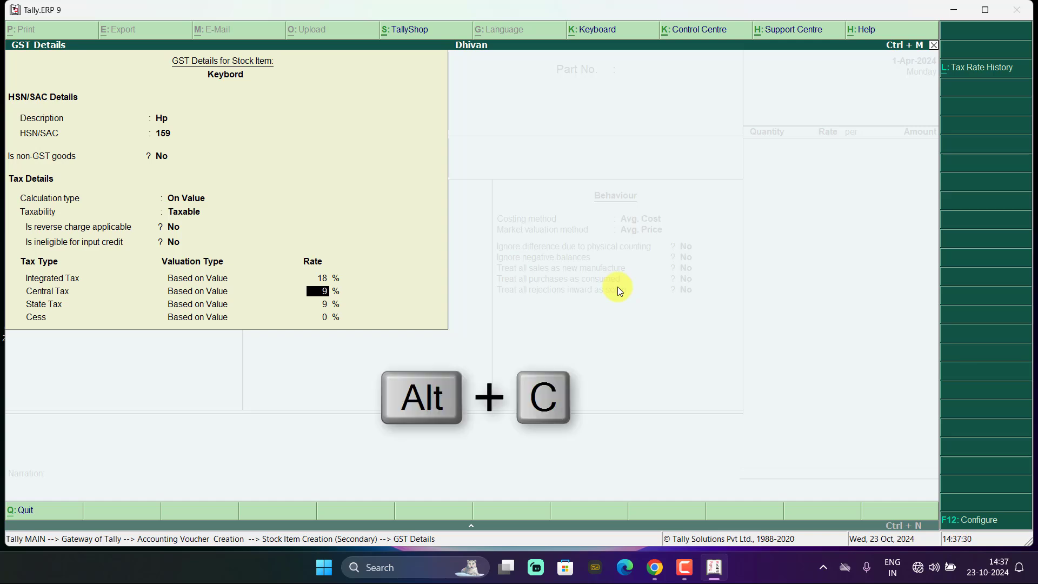
key(Return)
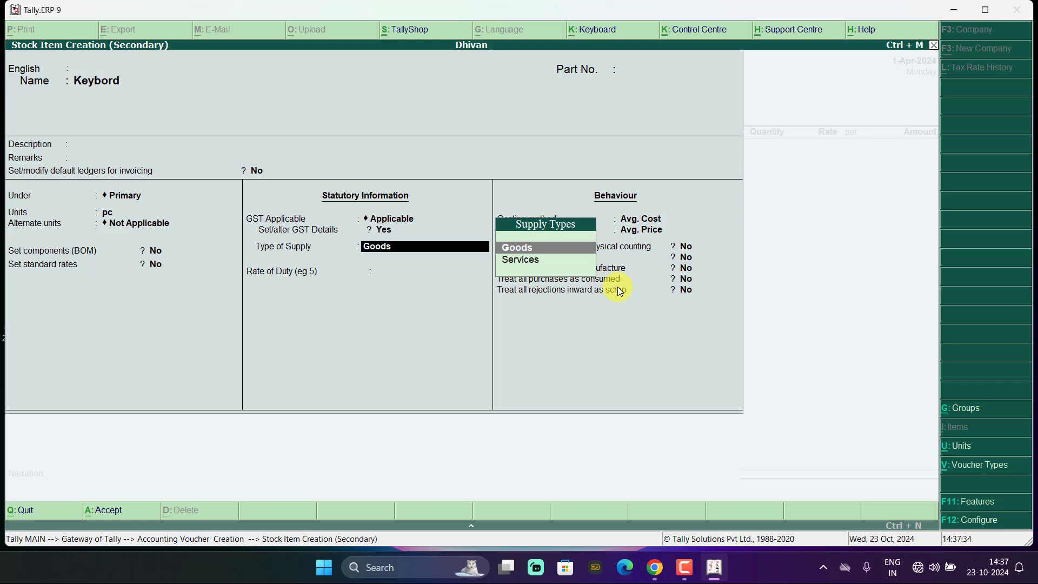
click(521, 249)
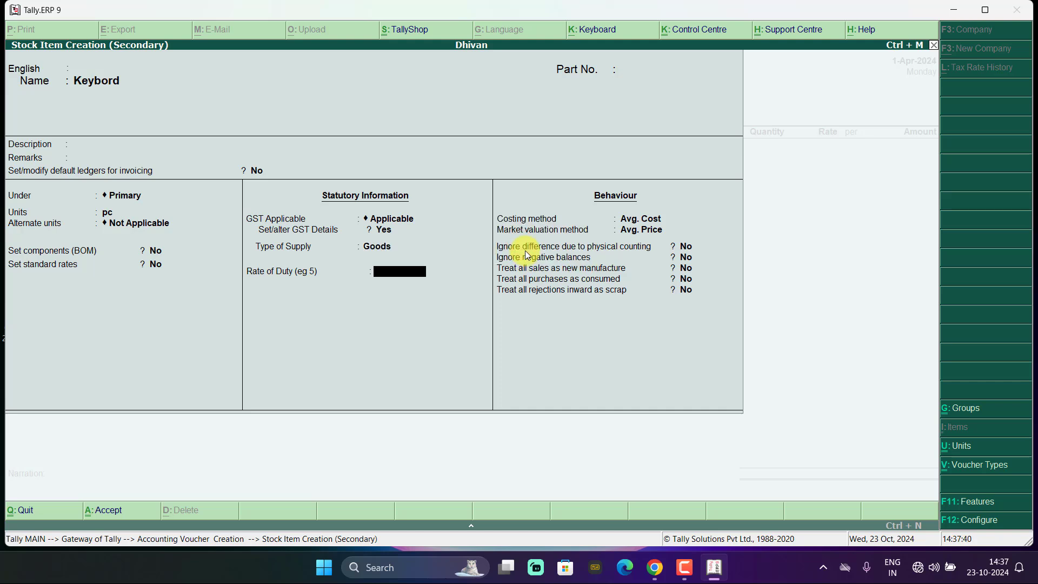
key(ctrl+a)
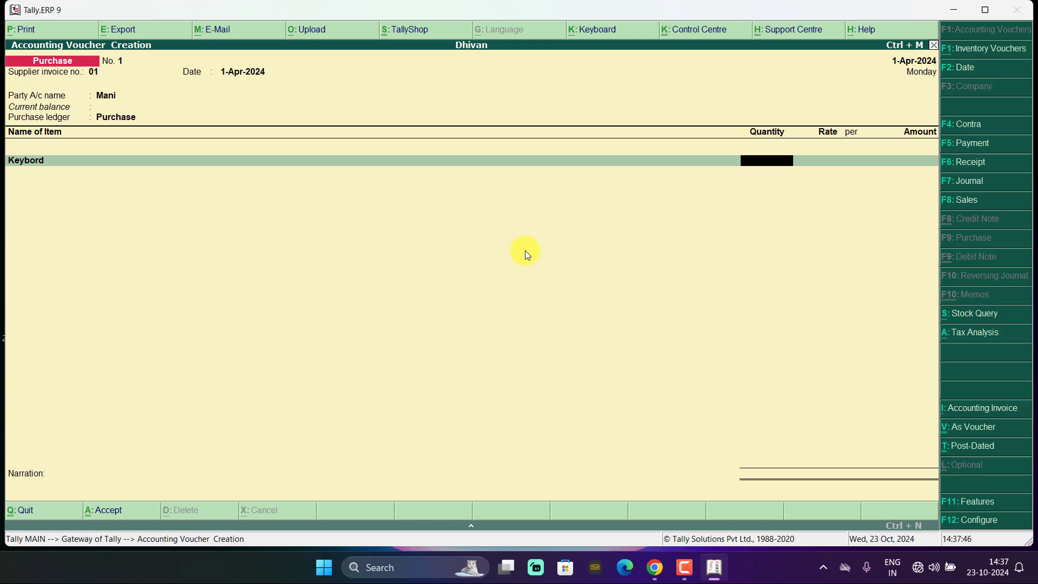
- Enter 10 pc of Keybord at 640.00 each for 6,400.00, then start another stock item
text(10)
key(Return)
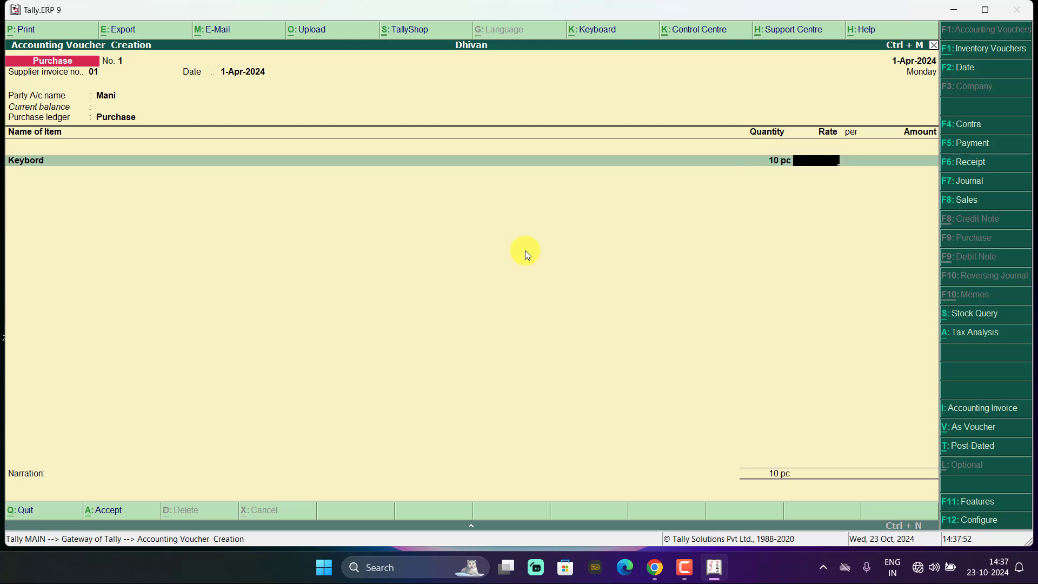
text(640)
key(Return)
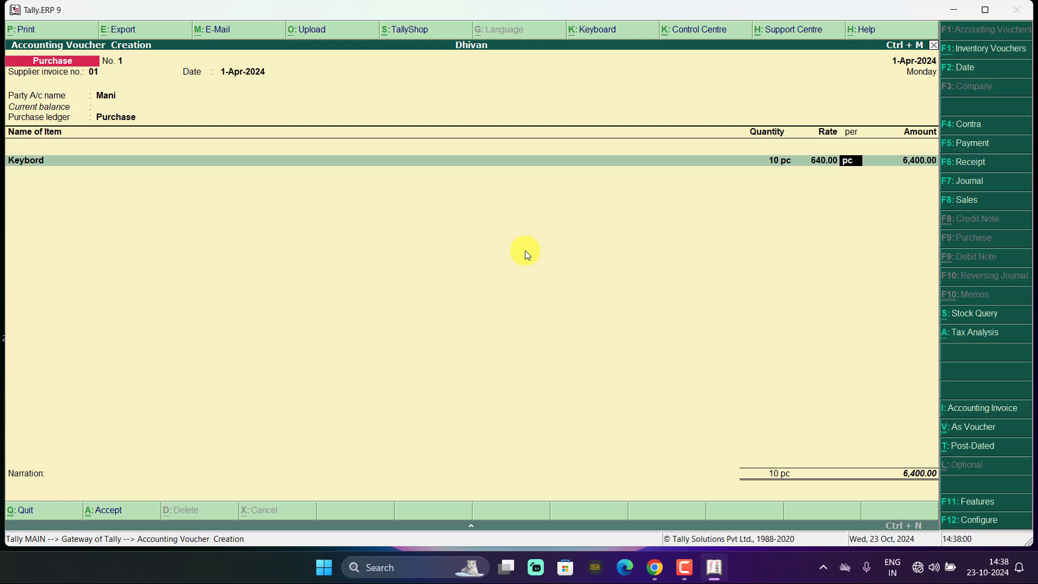
key(Return)
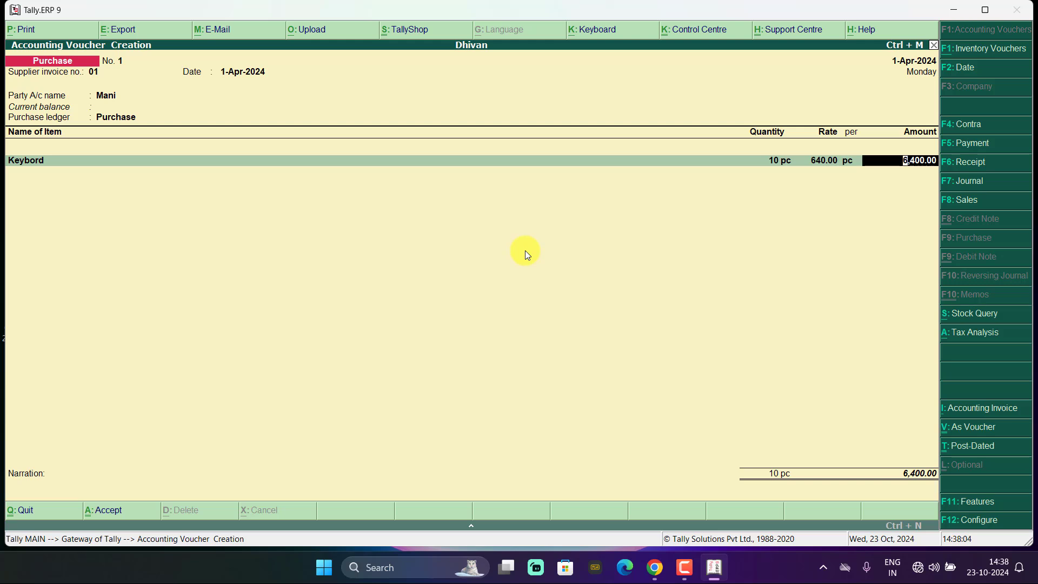
key(Return)
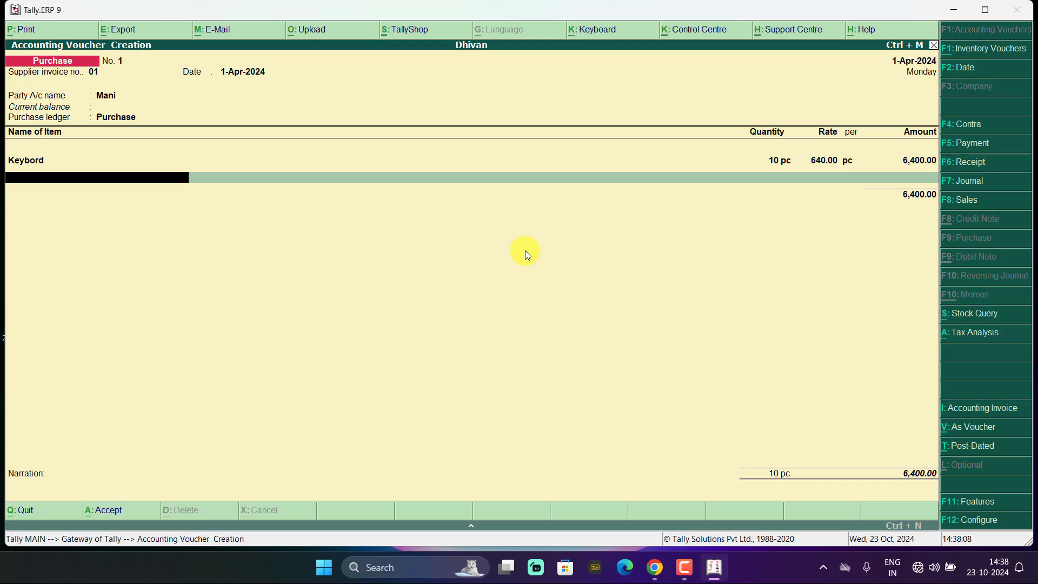
key(alt+c)
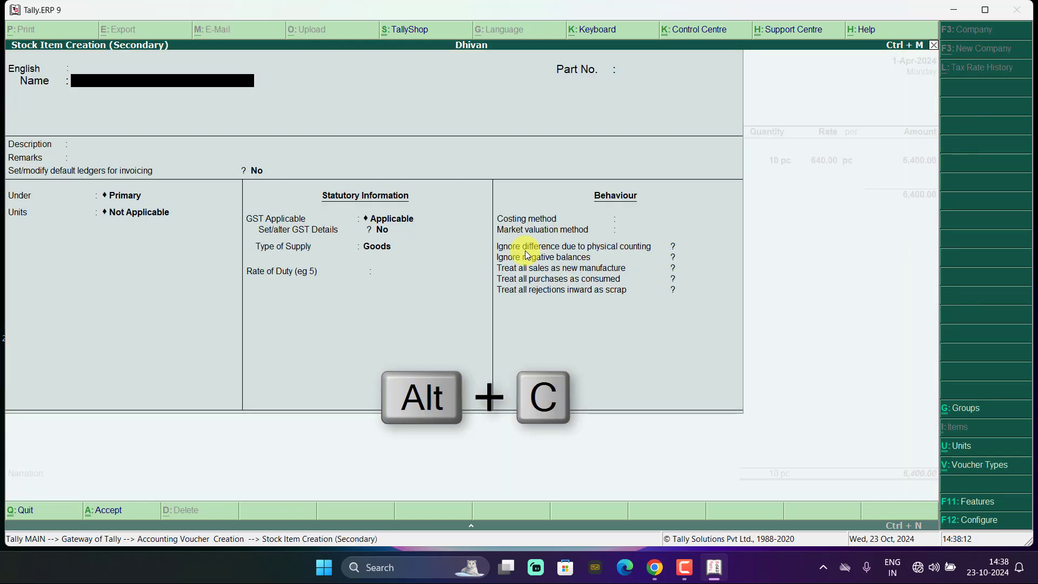
- Name the second stock item Mouse with unit pc and choose to set its GST details
text(Mou)
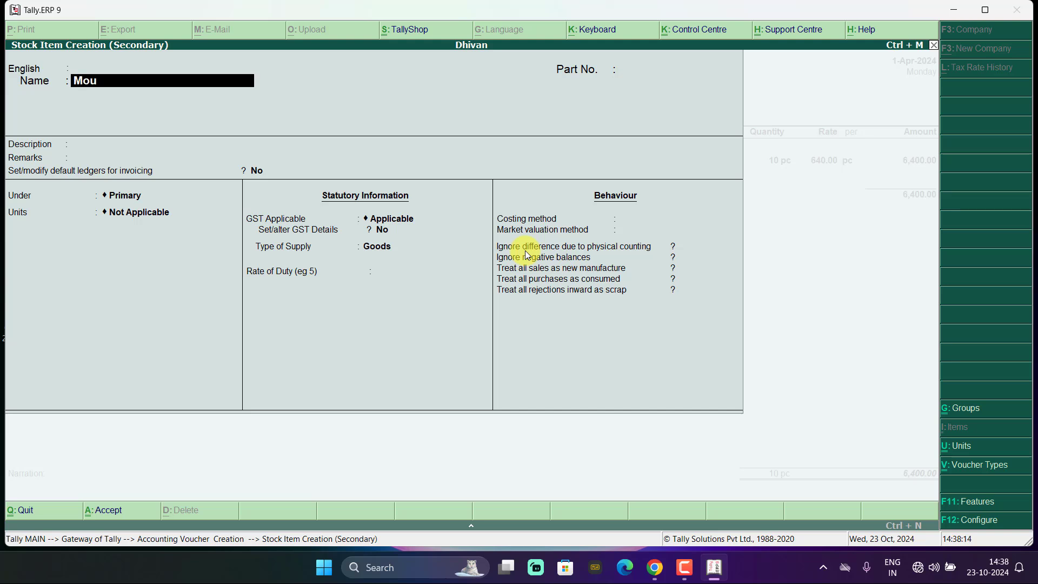
text(se)
key(Return)
key(BackSpace)
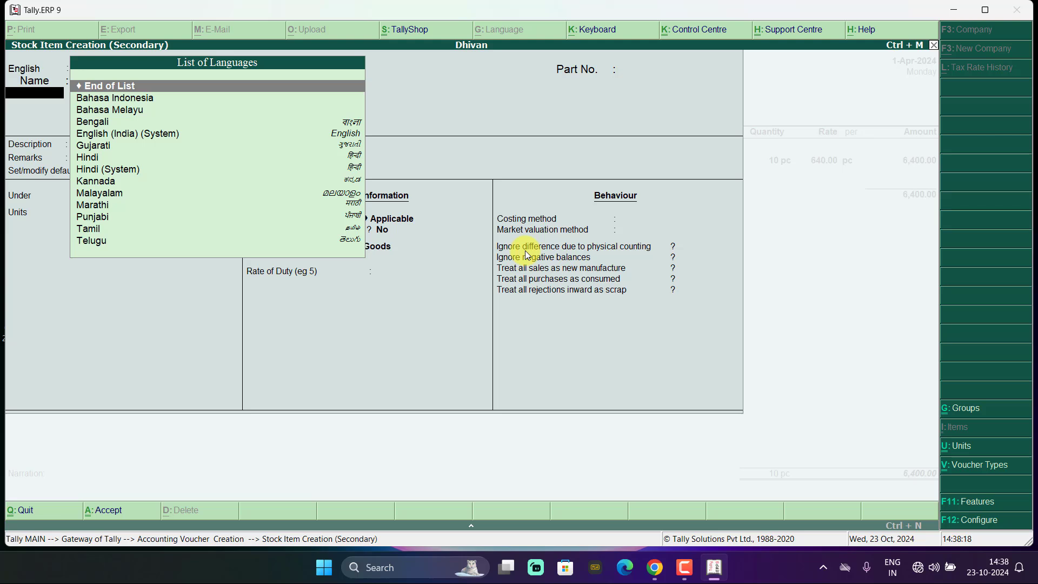
key(Return)
key(Return)
key(Return)
key(Return)
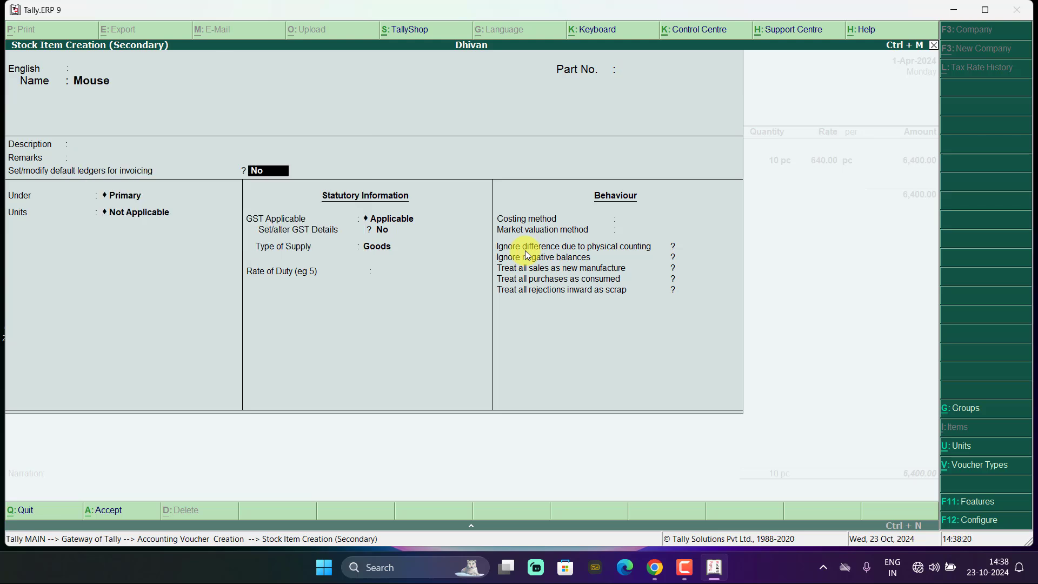
key(Return)
key(Return)
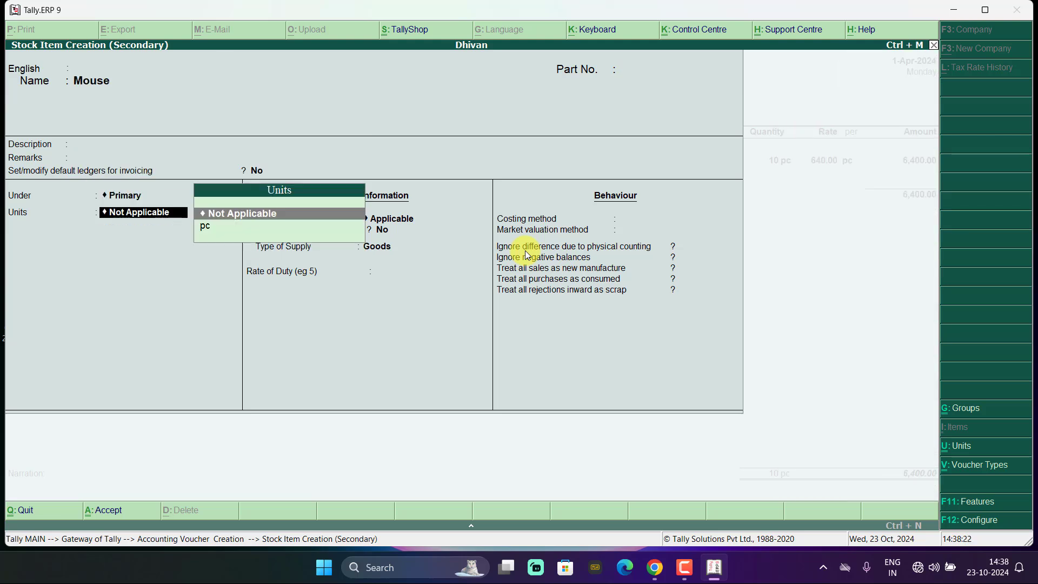
click(202, 227)
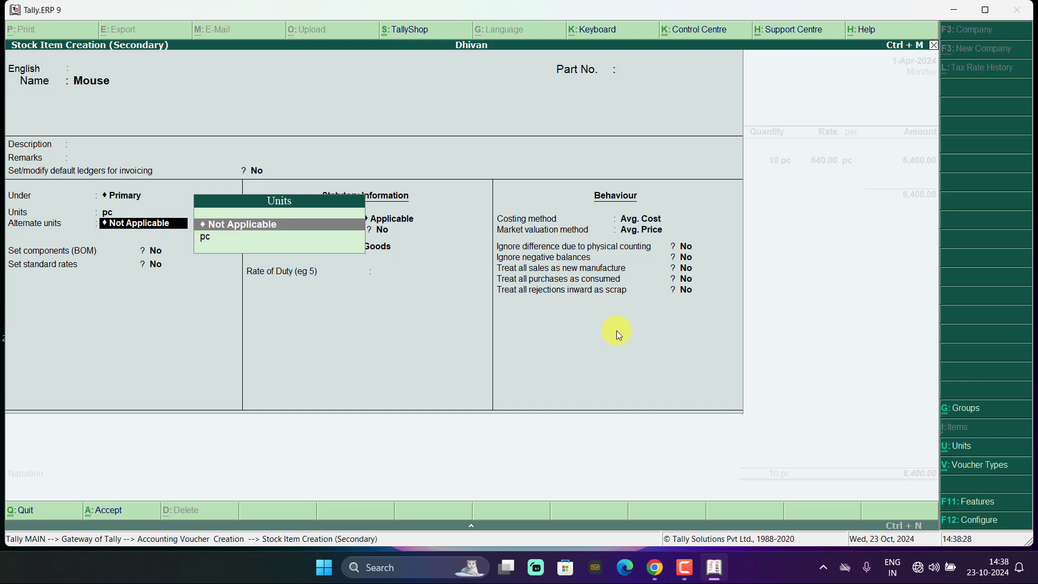
key(Return)
key(Return)
key(Return)
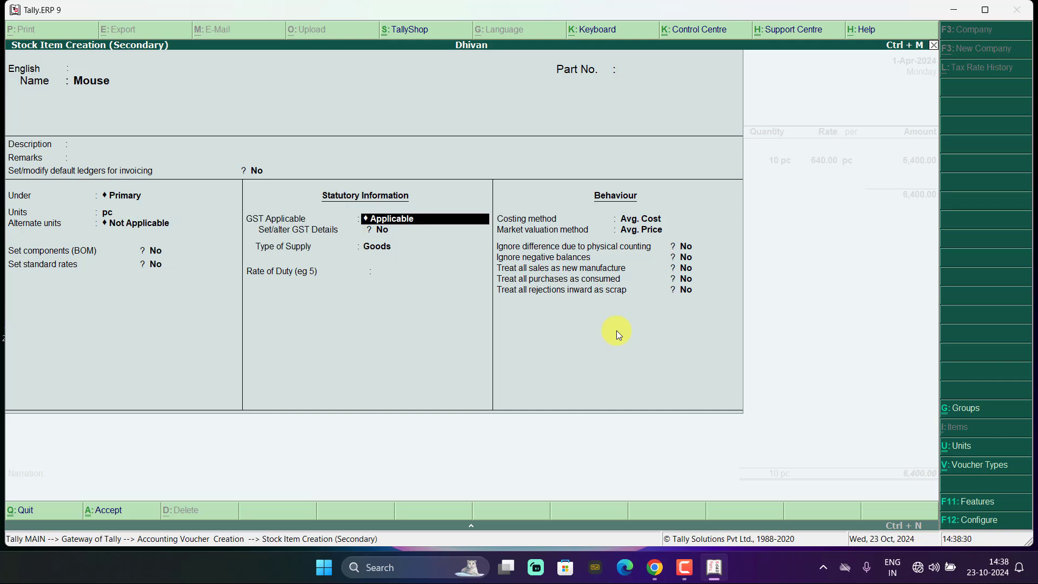
key(Return)
text(y)
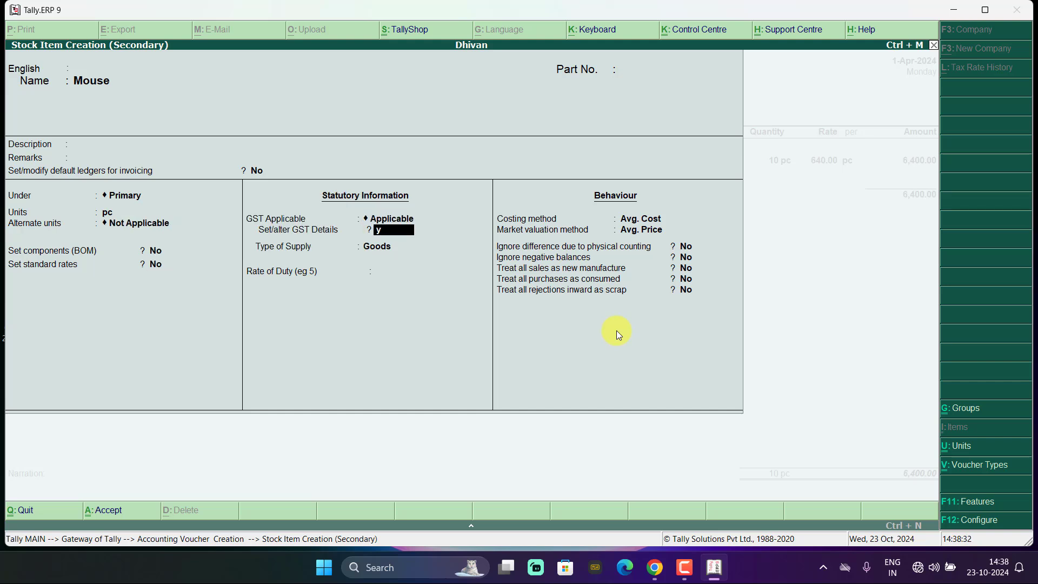
key(Return)
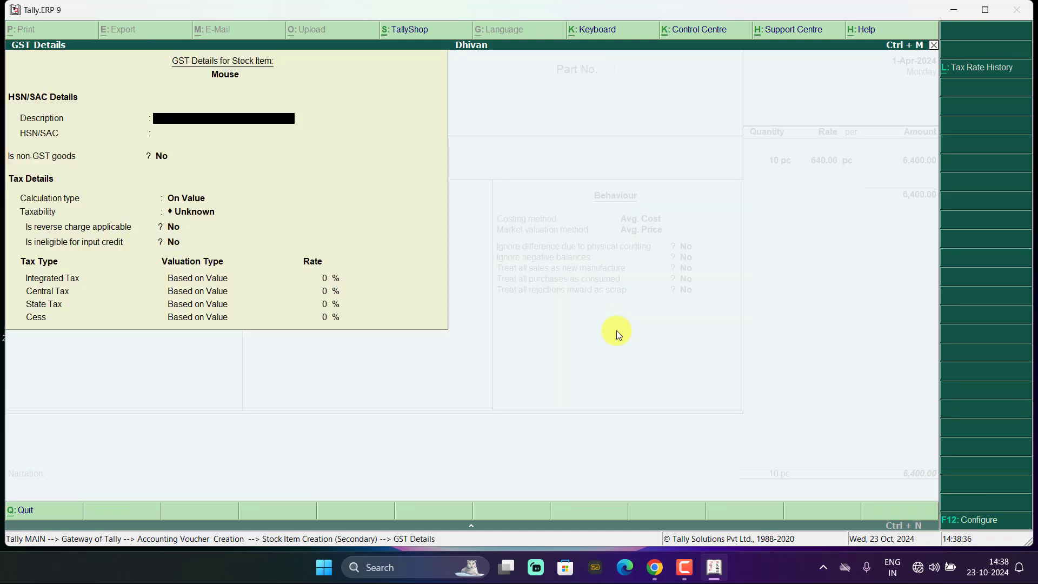
- Enter Mouse's GST description Dell, HSN/SAC 532, and On Value calculation type
text(Dell)
key(Return)
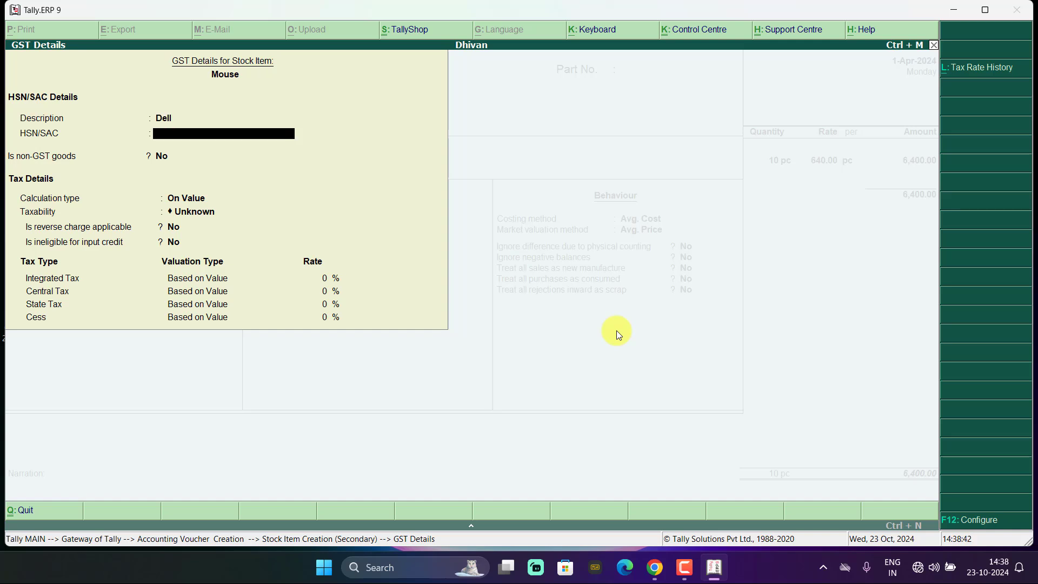
text(532)
key(Return)
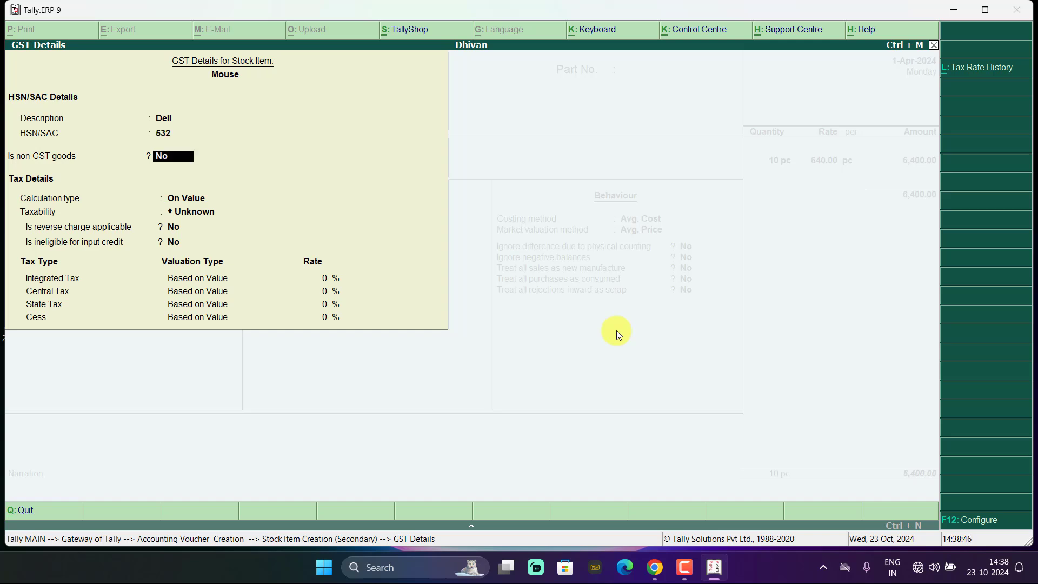
key(Return)
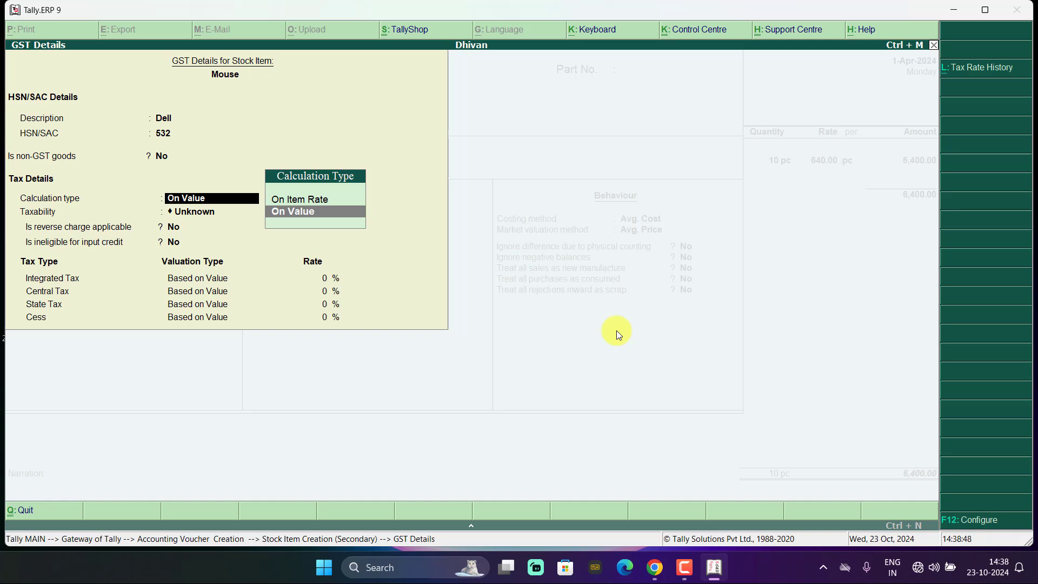
key(Return)
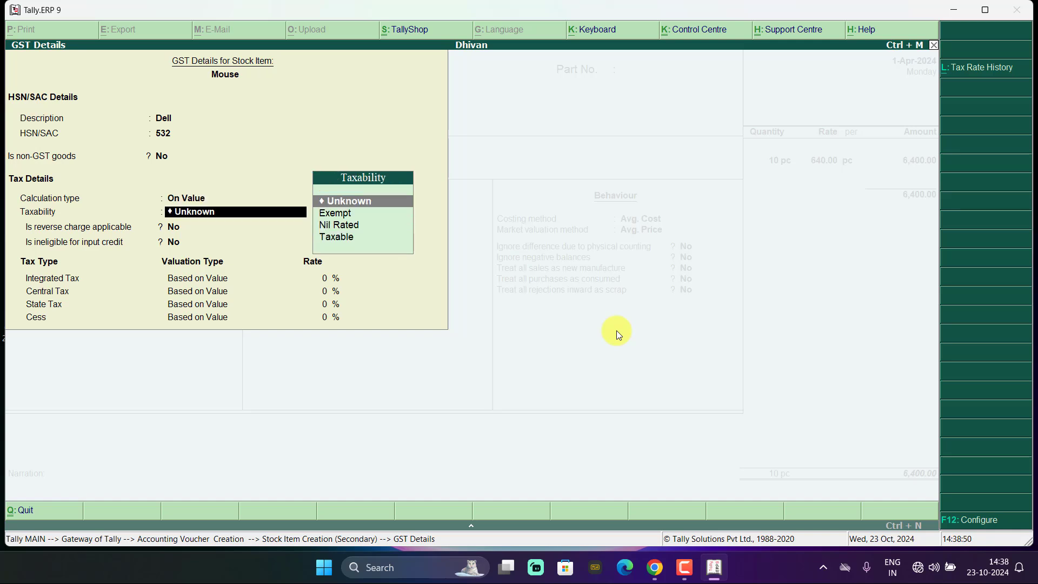
- Mark Mouse taxable at 18% integrated tax and save its GST rate details
click(346, 238)
click(346, 238)
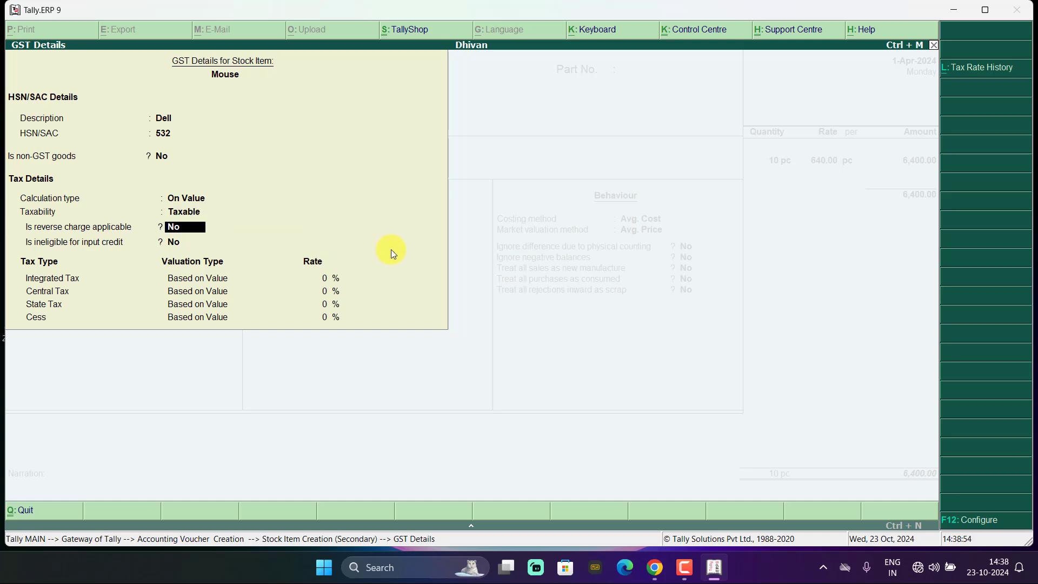
key(Return)
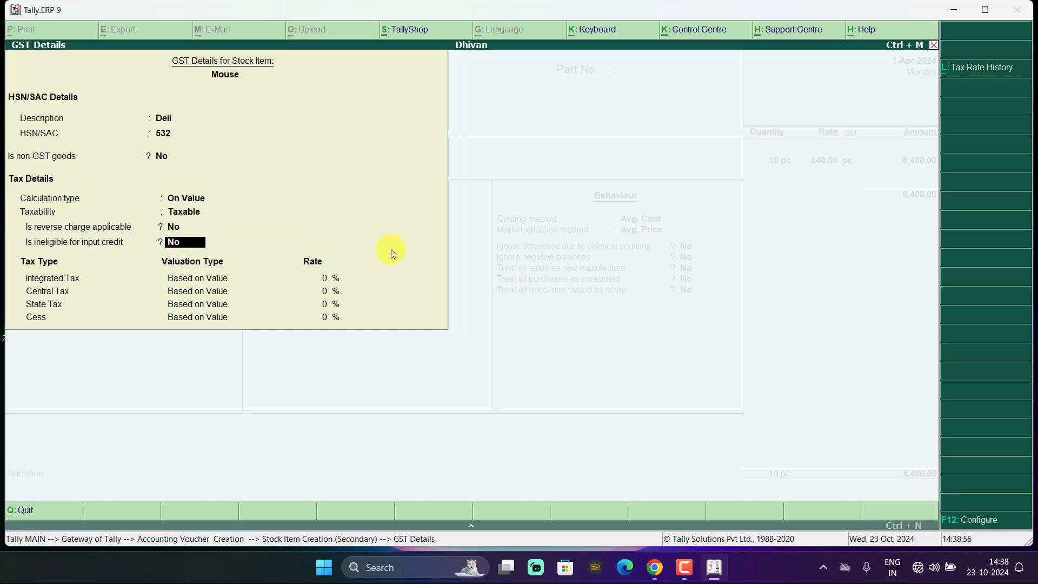
key(Return)
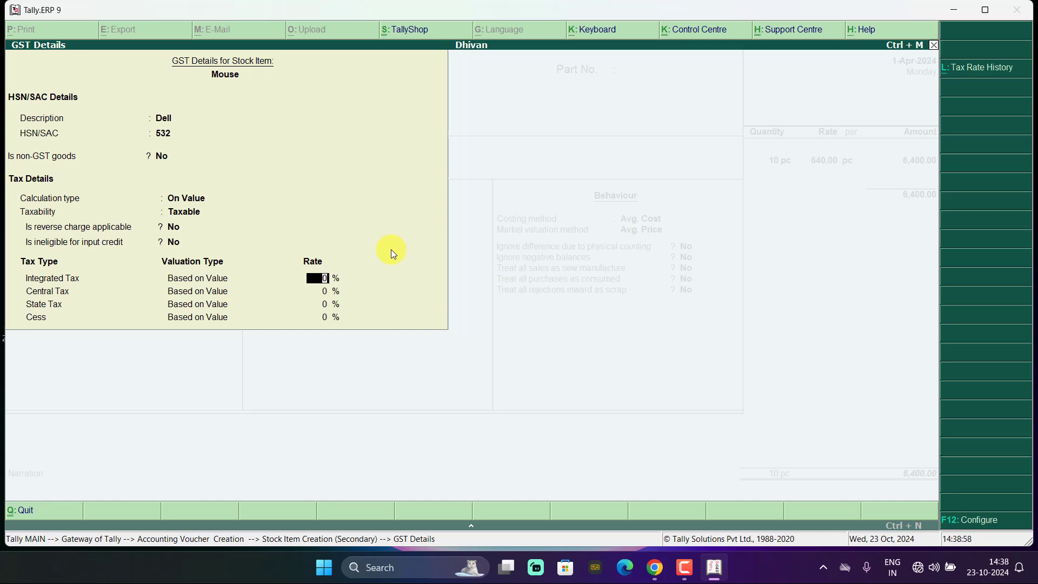
text(18)
key(Return)
key(ctrl+a)
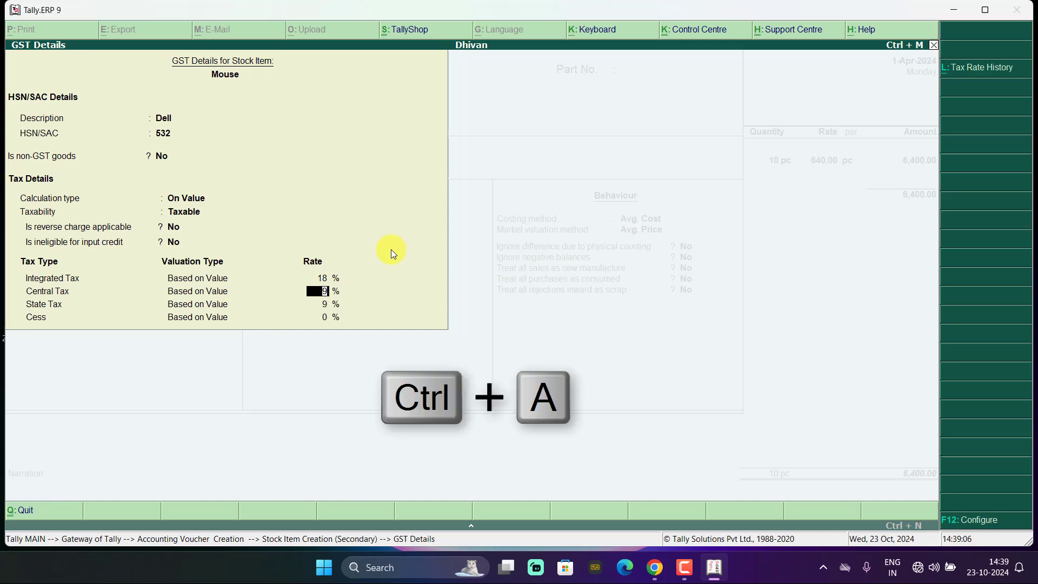
- Set Mouse's type of supply to Goods and save the item into the voucher
key(ctrl+a)
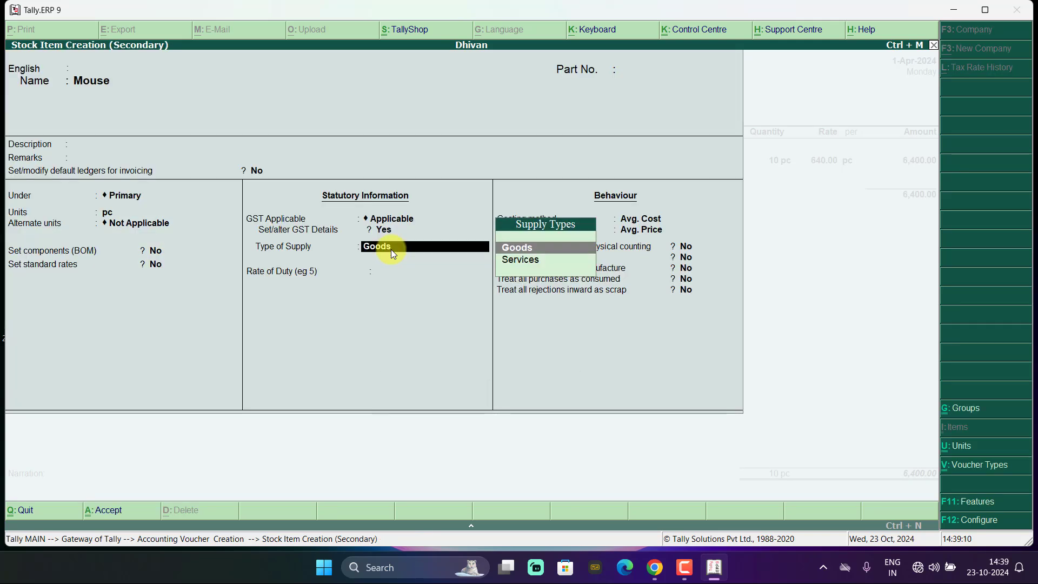
key(ctrl+a)
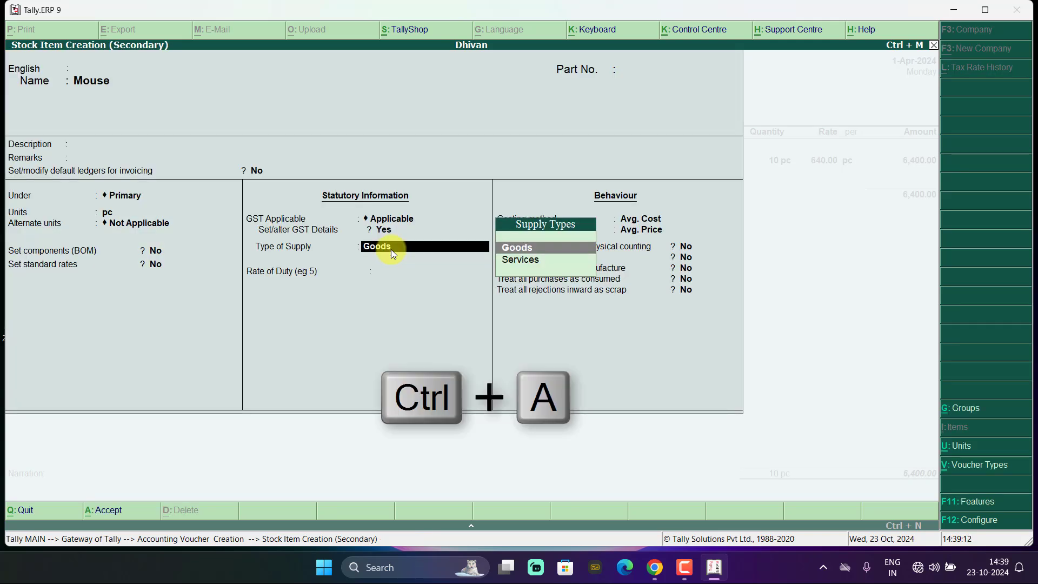
click(521, 249)
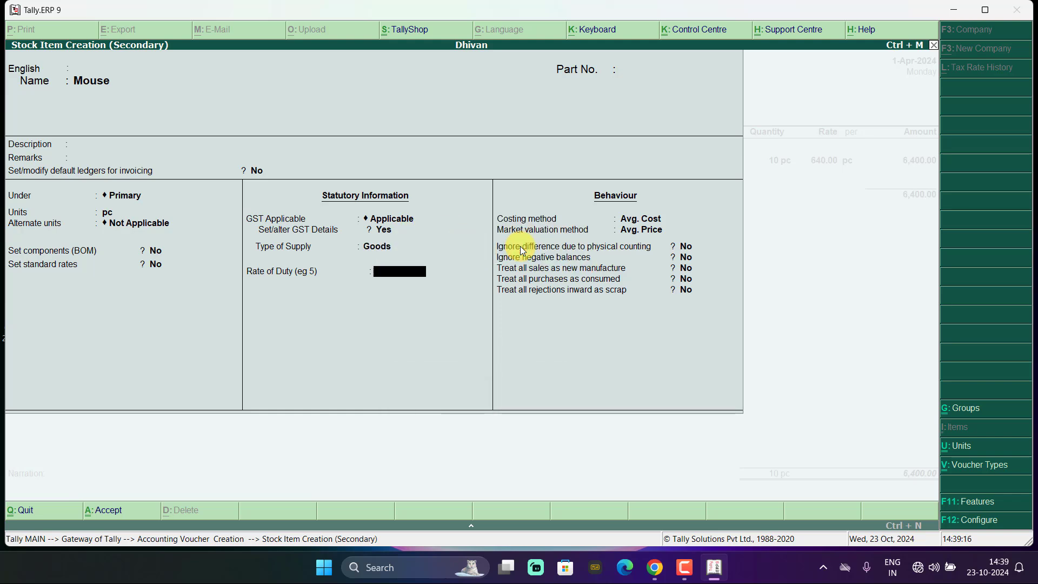
key(ctrl+a)
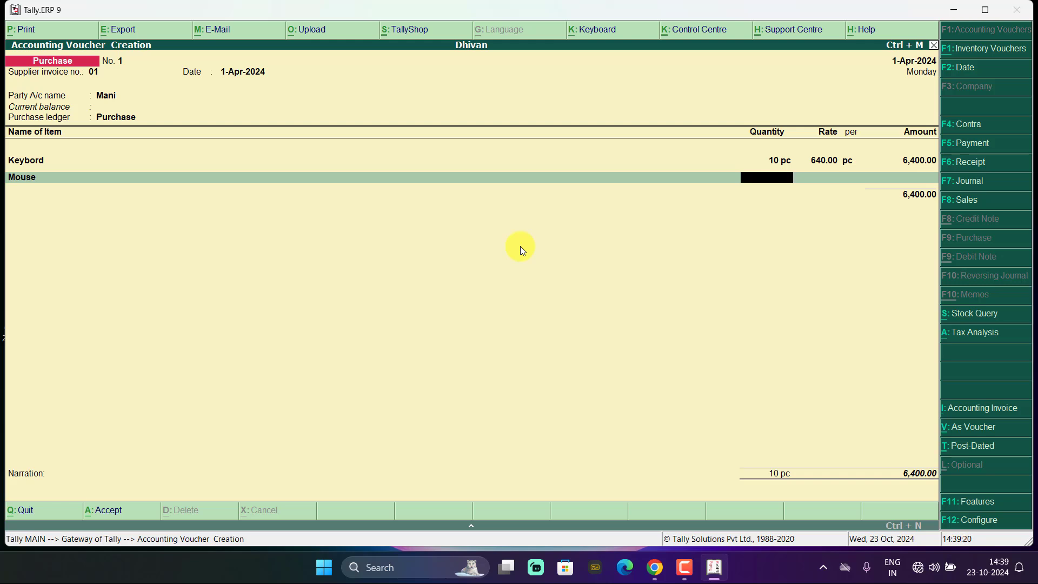
- Enter 15 pc of Mouse at 250.00 for 3,750.00 and close the item list
text(15)
key(Return)
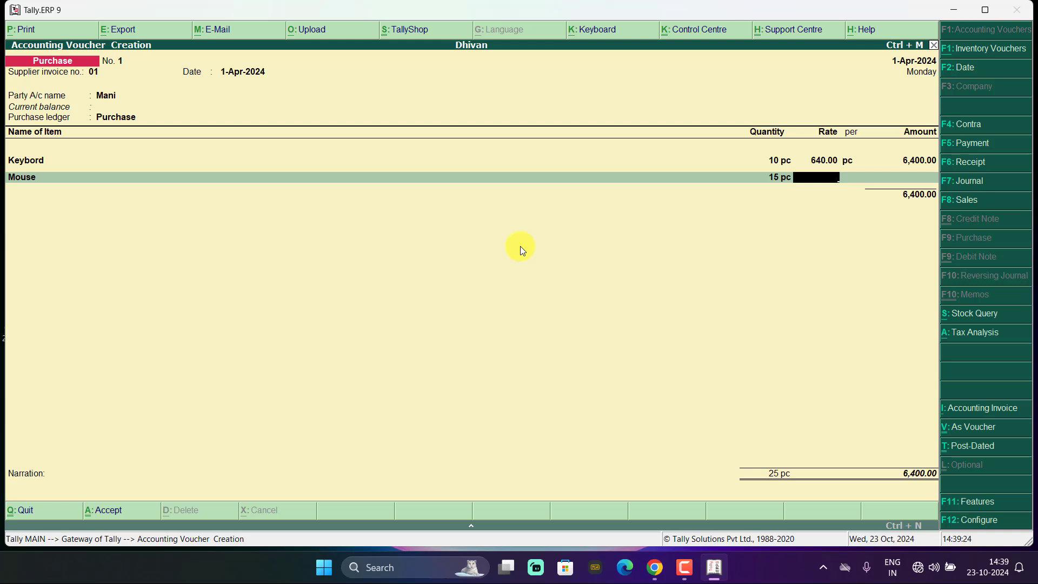
text(250)
key(Return)
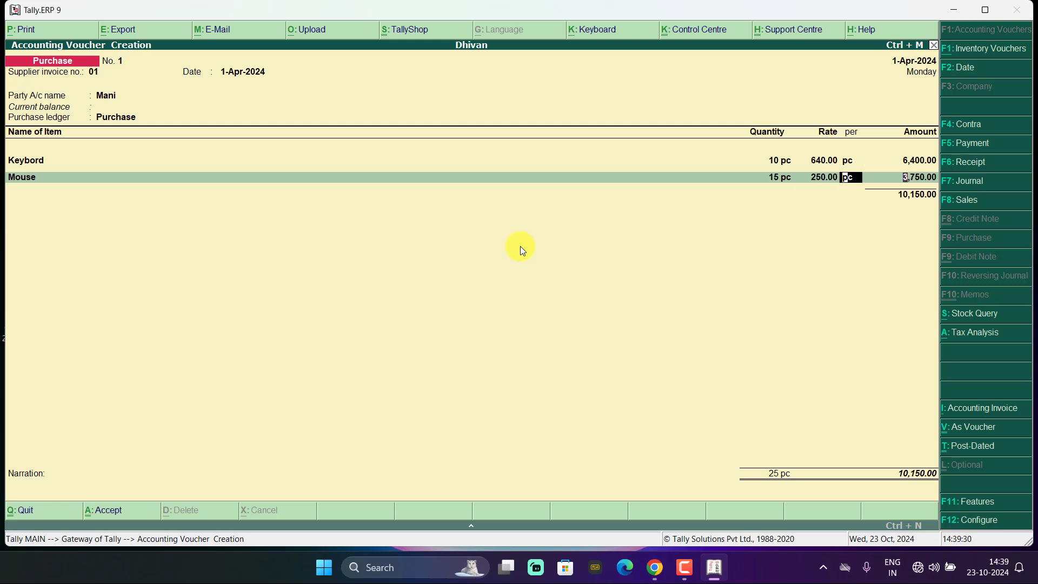
key(Return)
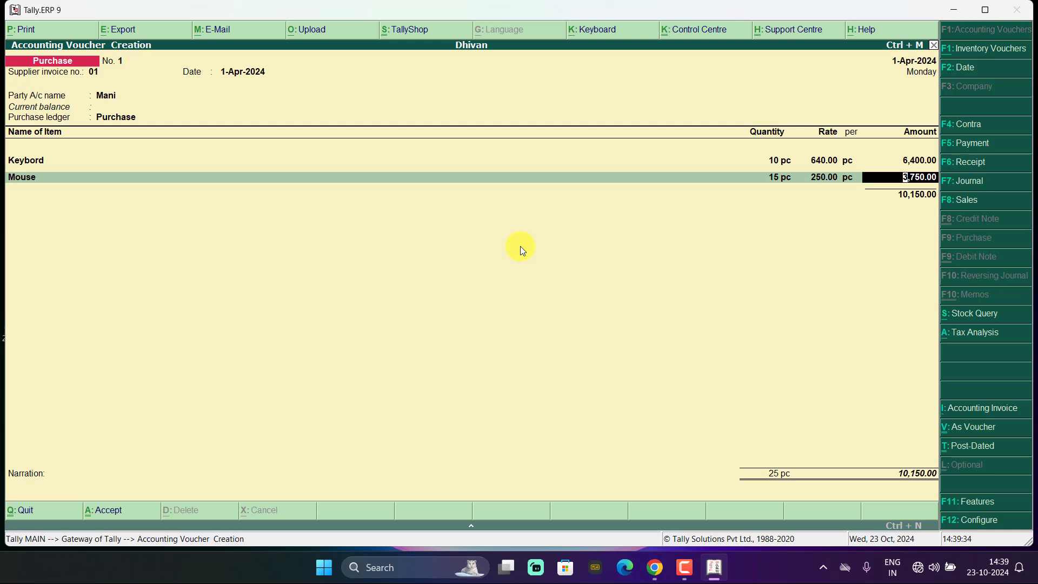
key(Return)
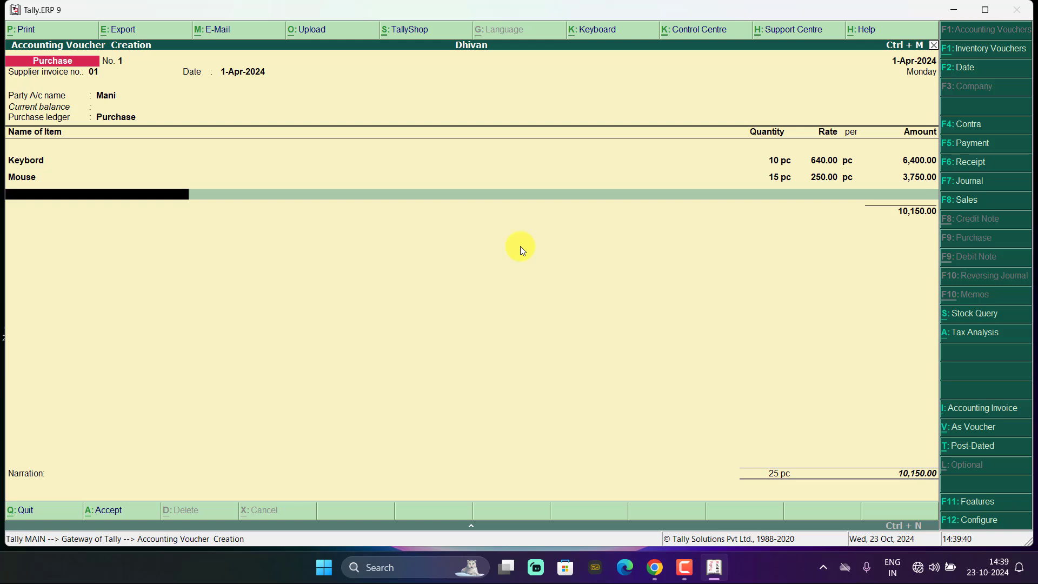
key(Return)
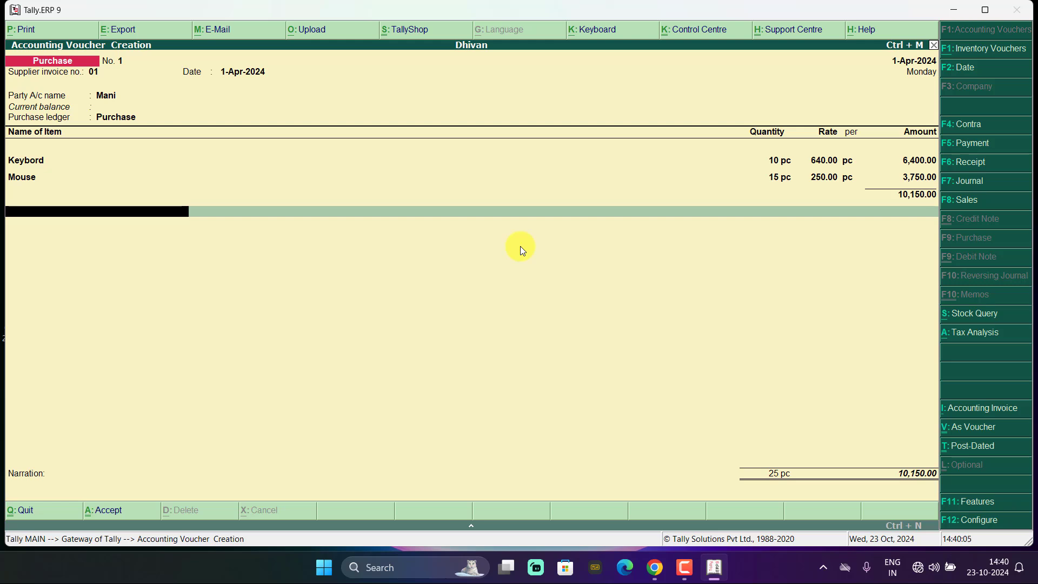
- Create a new ledger named 'Input Cgst @9%' under the Duties & Taxes group
key(alt+c)
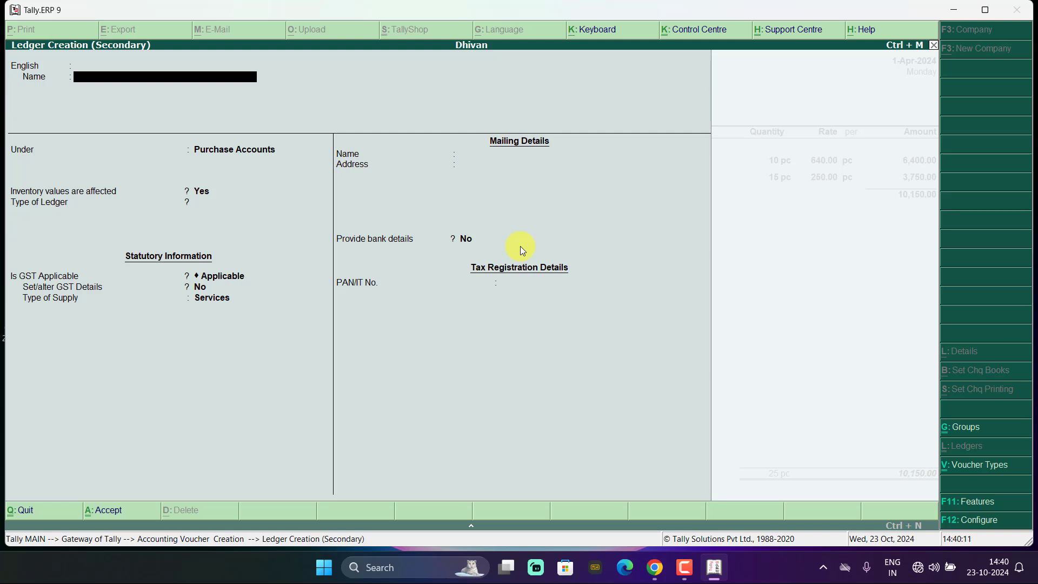
text(Inp)
text(ut cg)
text(@9%)
key(Return)
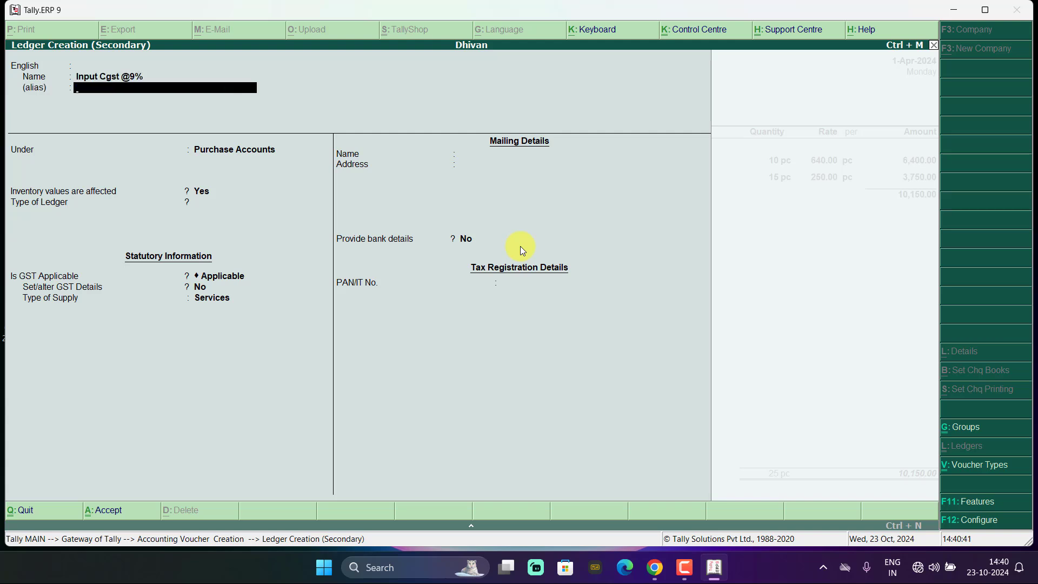
key(Return)
key(Return)
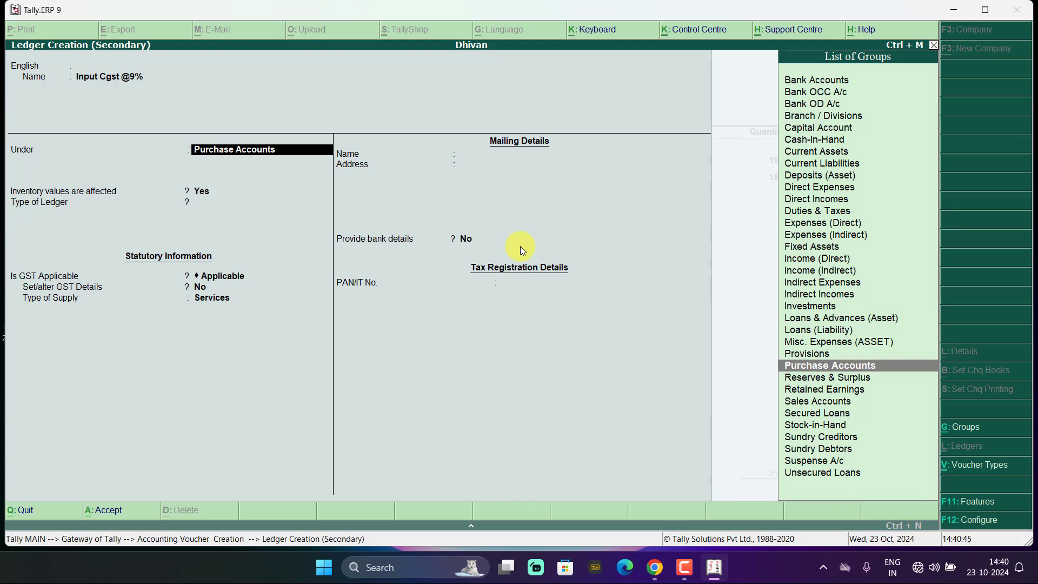
text(D)
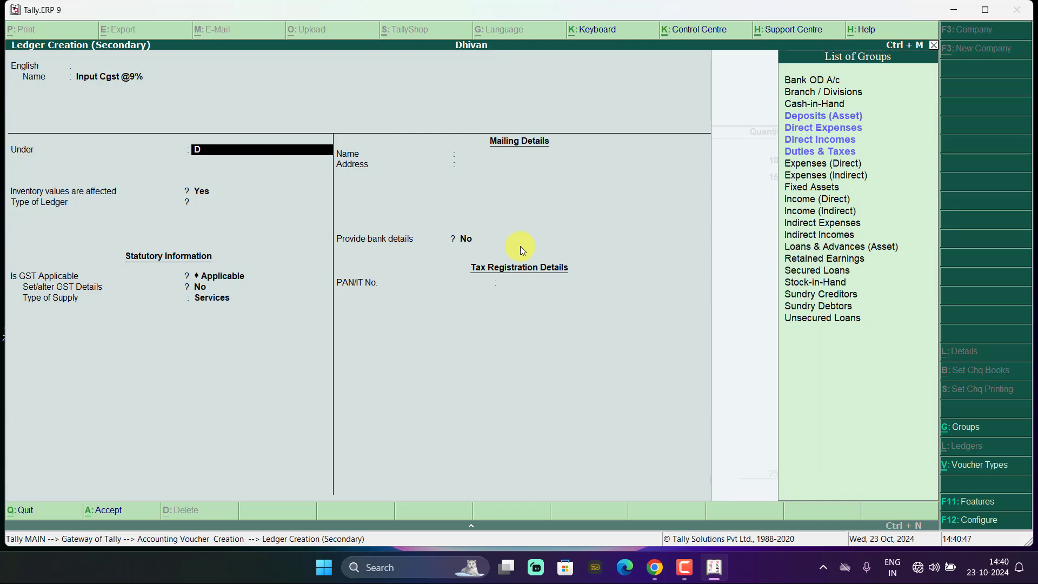
click(818, 152)
click(818, 153)
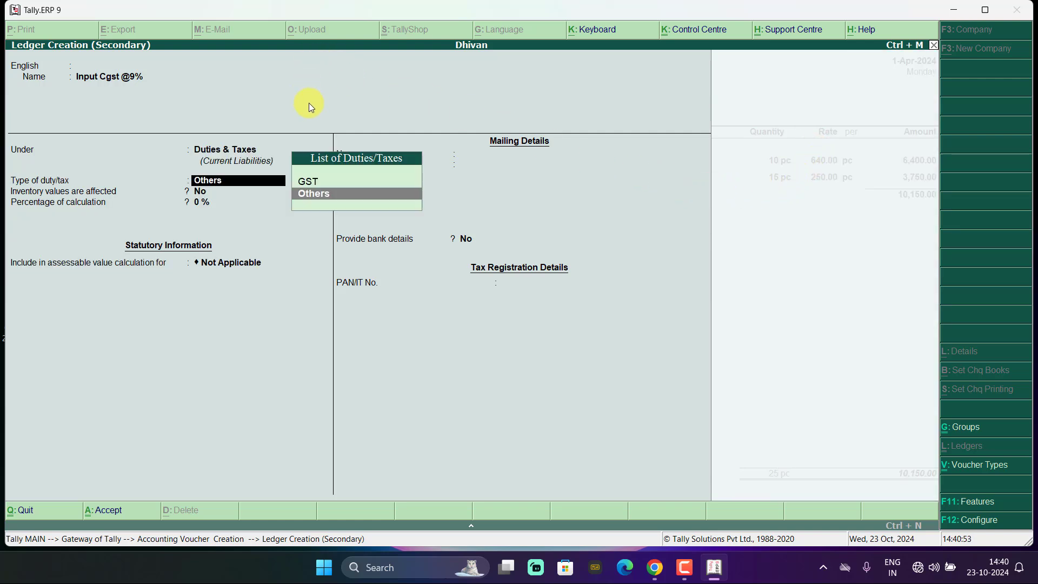
- Set it as GST Central Tax with Normal Rounding, limit 0, and save the ledger
click(319, 181)
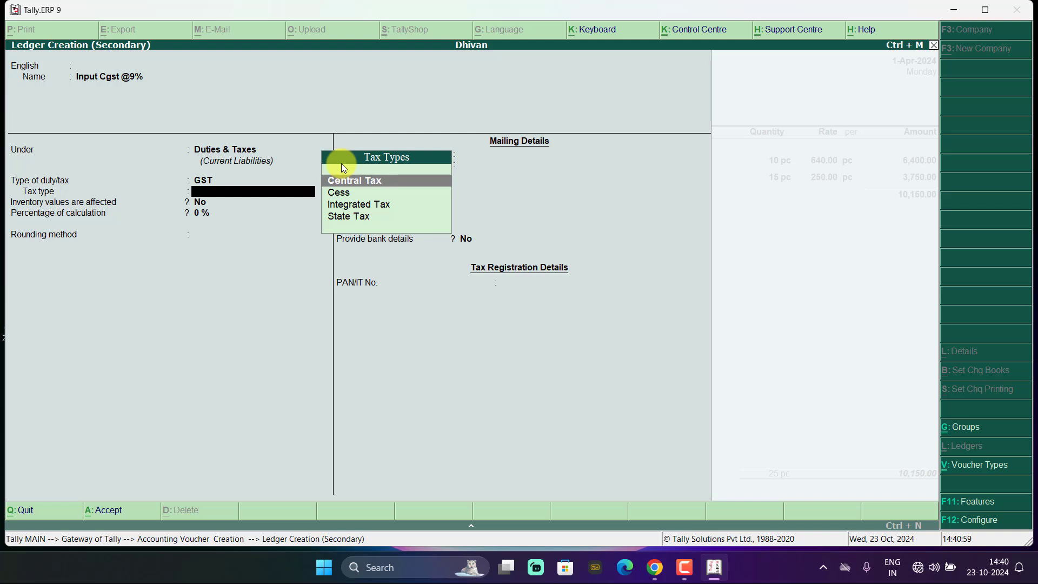
click(338, 179)
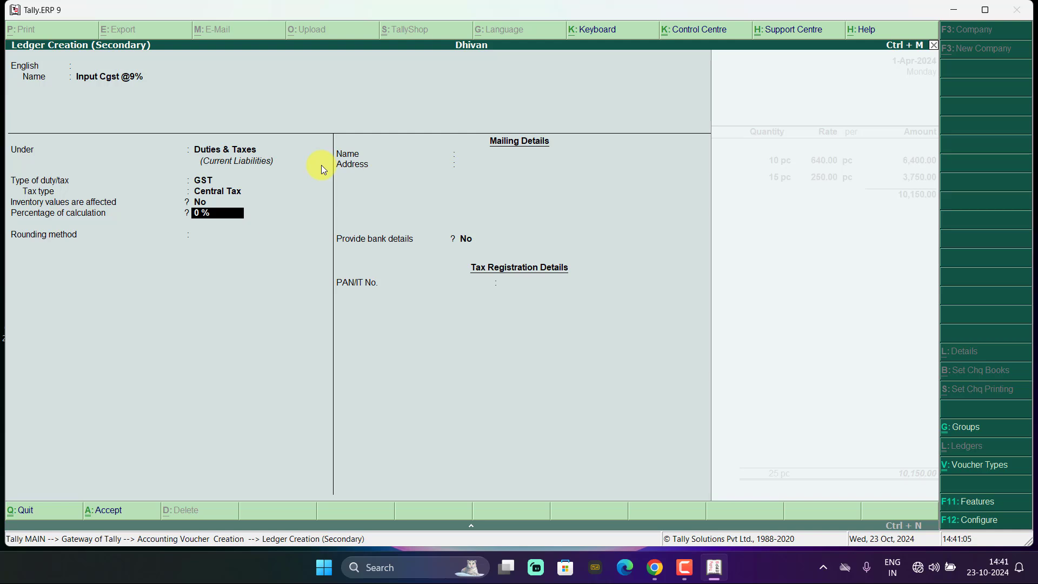
key(Return)
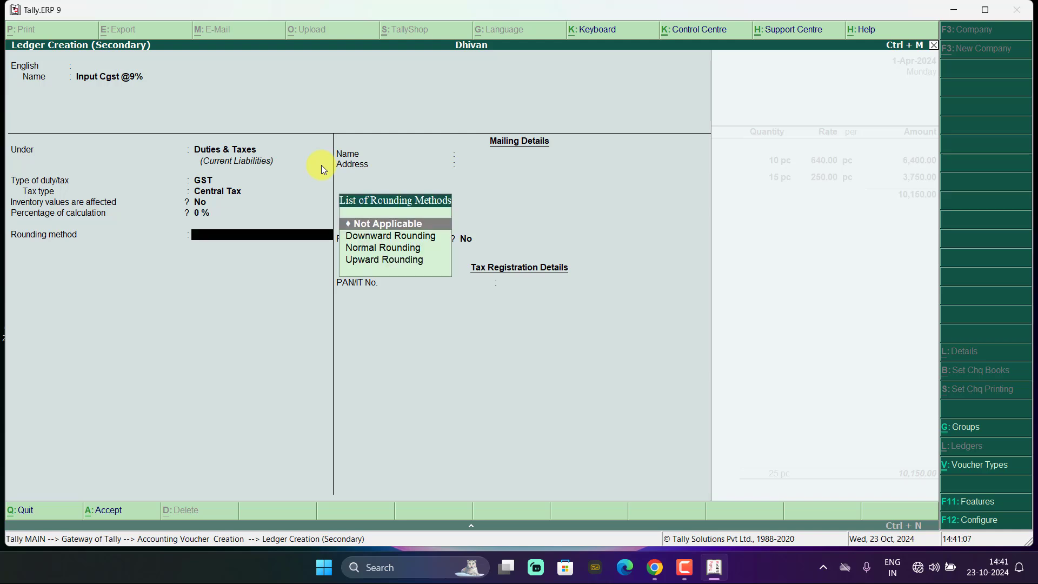
click(369, 248)
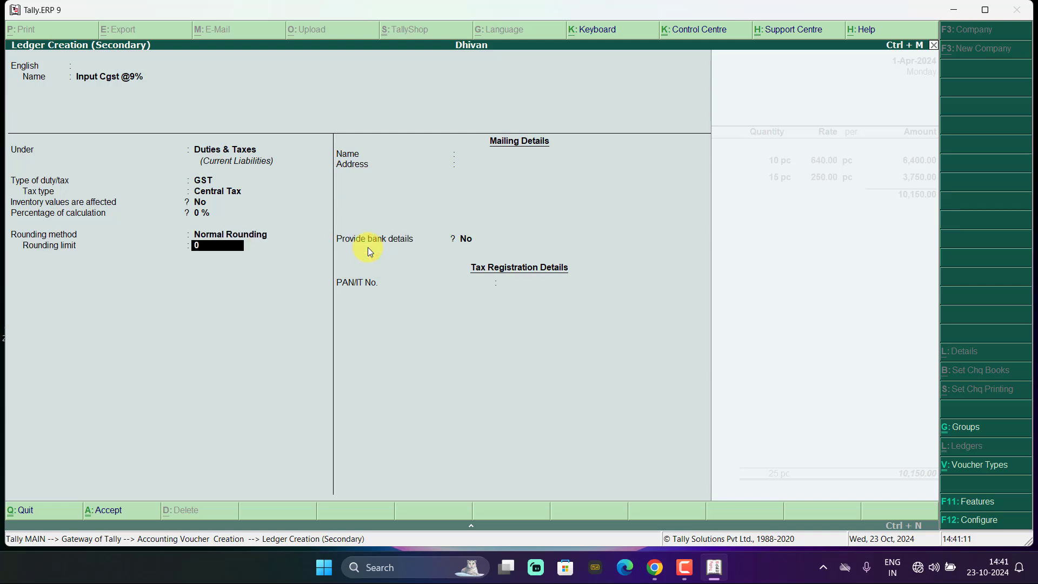
key(ctrl+a)
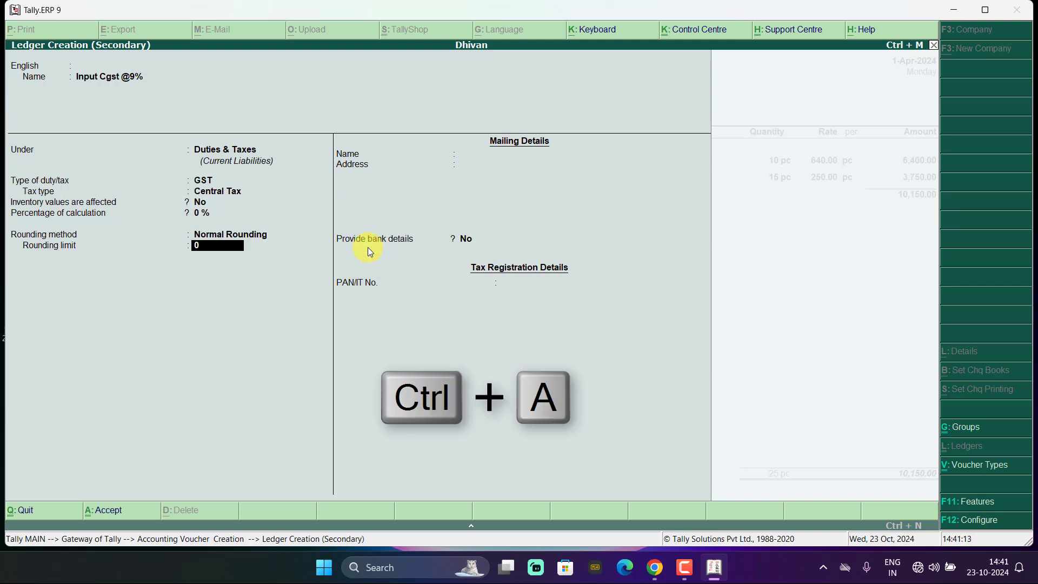
key(Return)
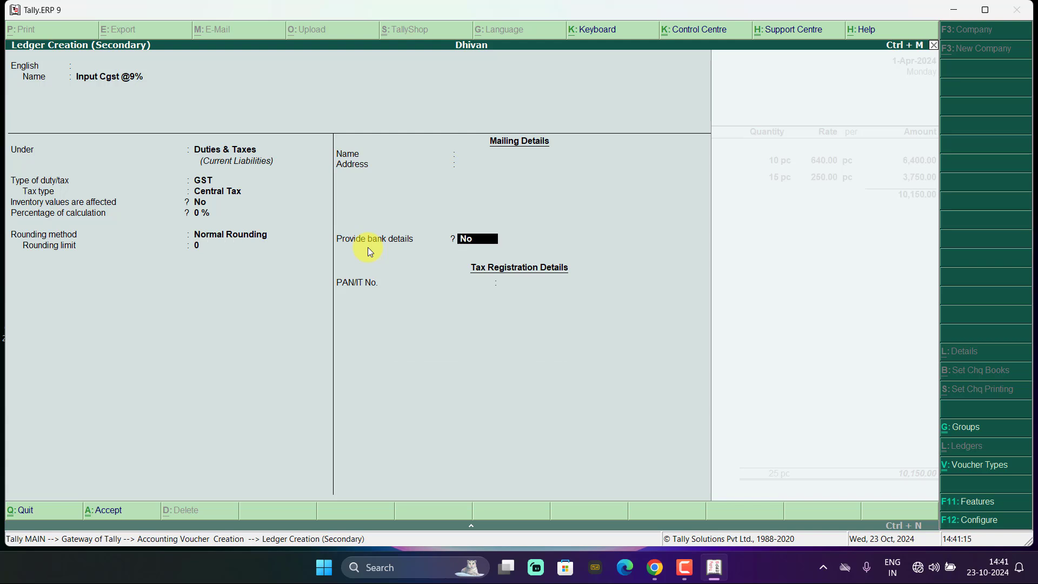
key(ctrl+a)
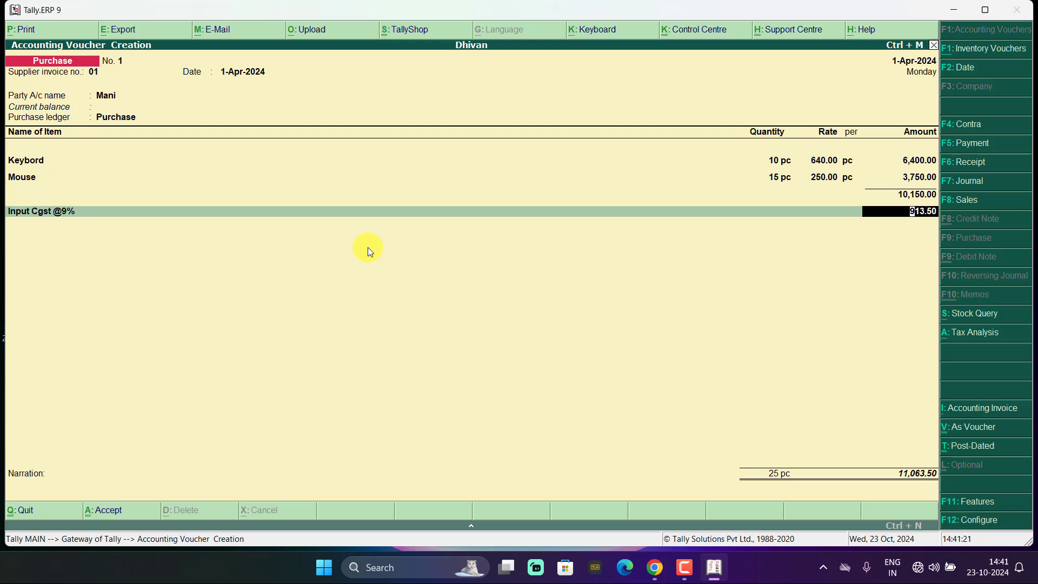
- Accept the 913.50 CGST amount and begin creating another ledger with Alt+C
key(Return)
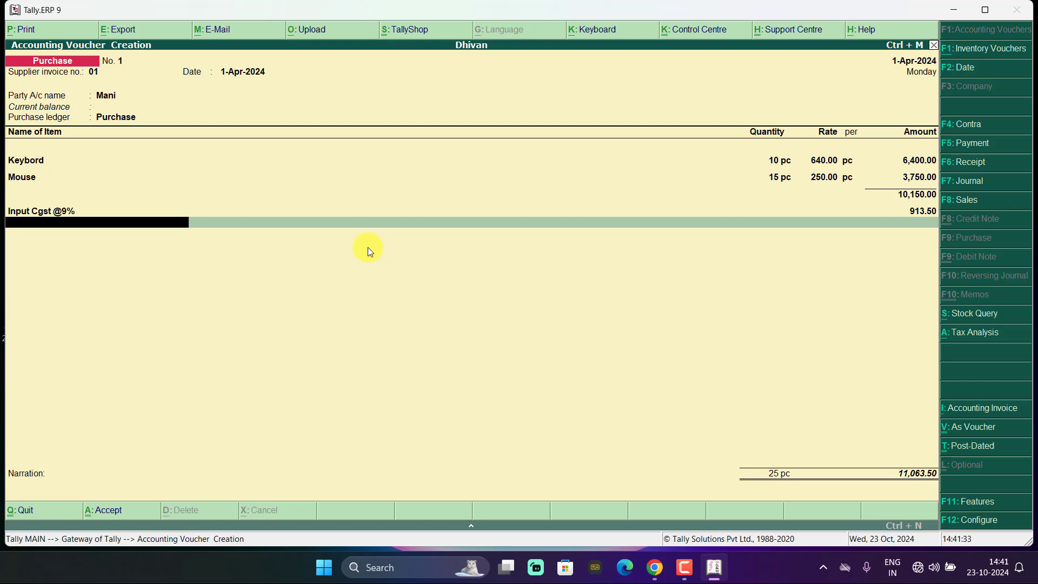
key(alt+c)
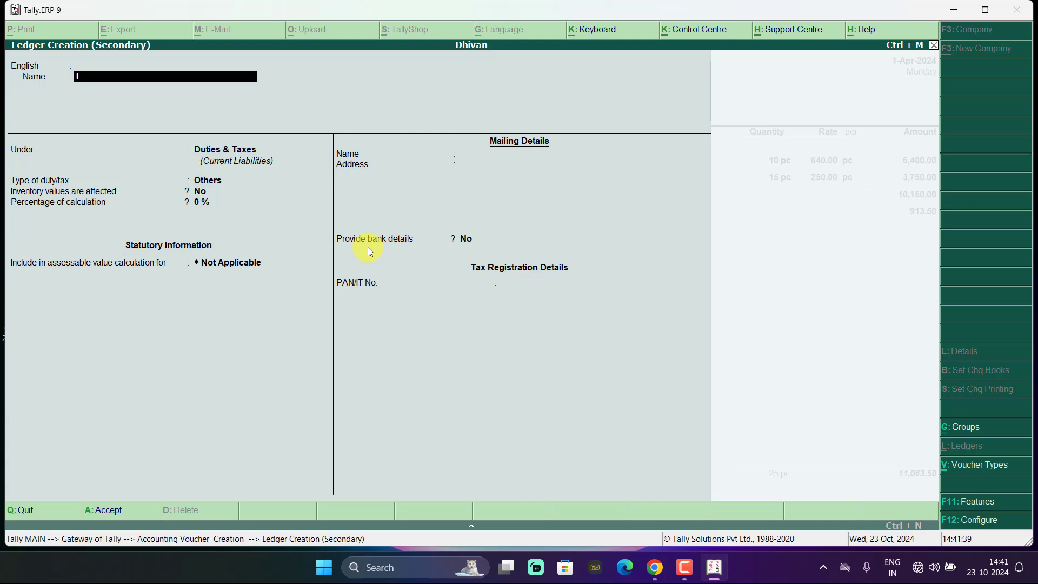
- Name the new ledger 'Input Sgst@9%', keeping the Duties & Taxes group
text(Input Sgst@9%)
key(Return)
key(Return)
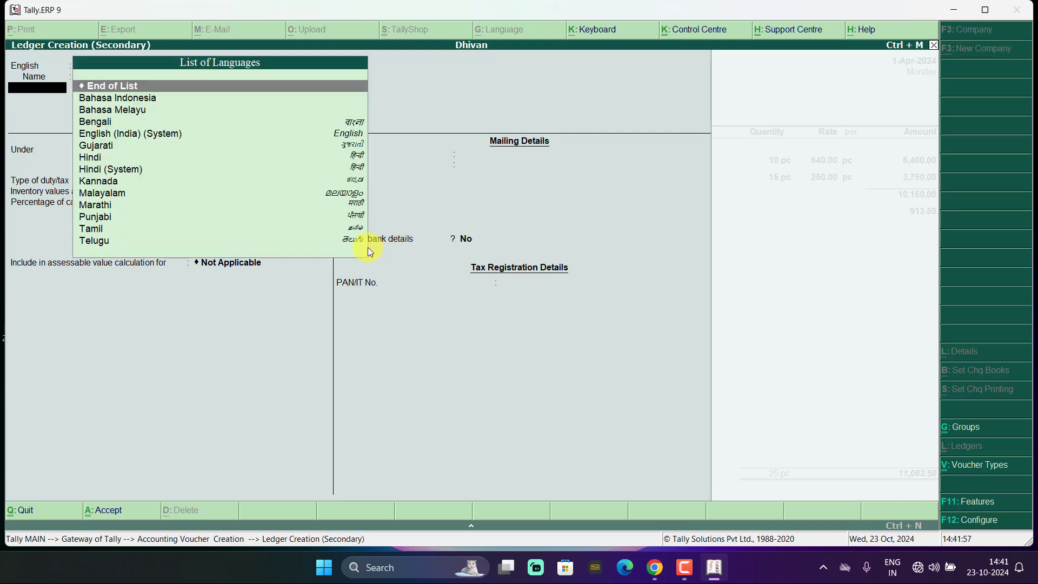
key(Return)
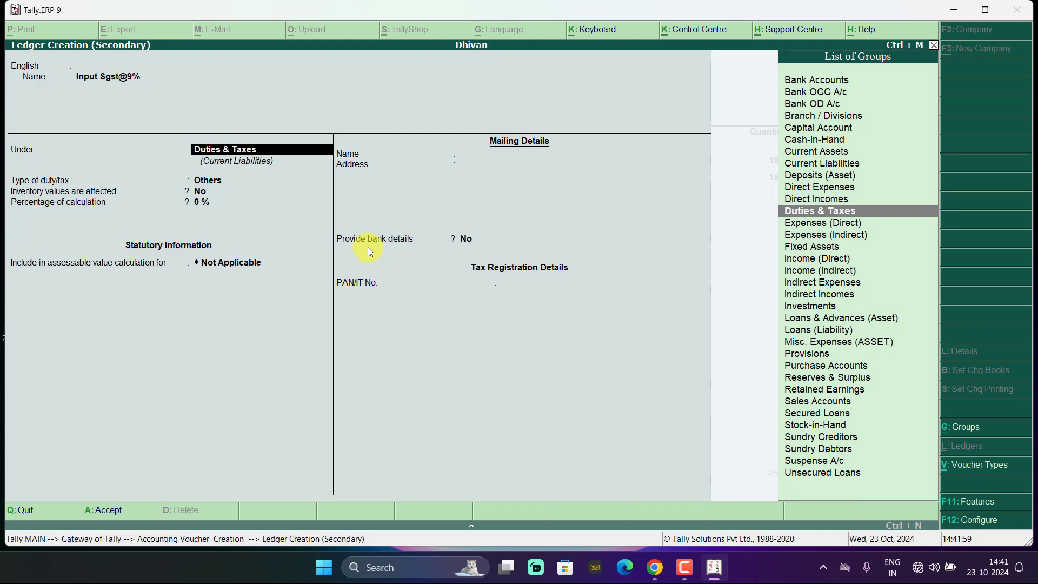
key(Return)
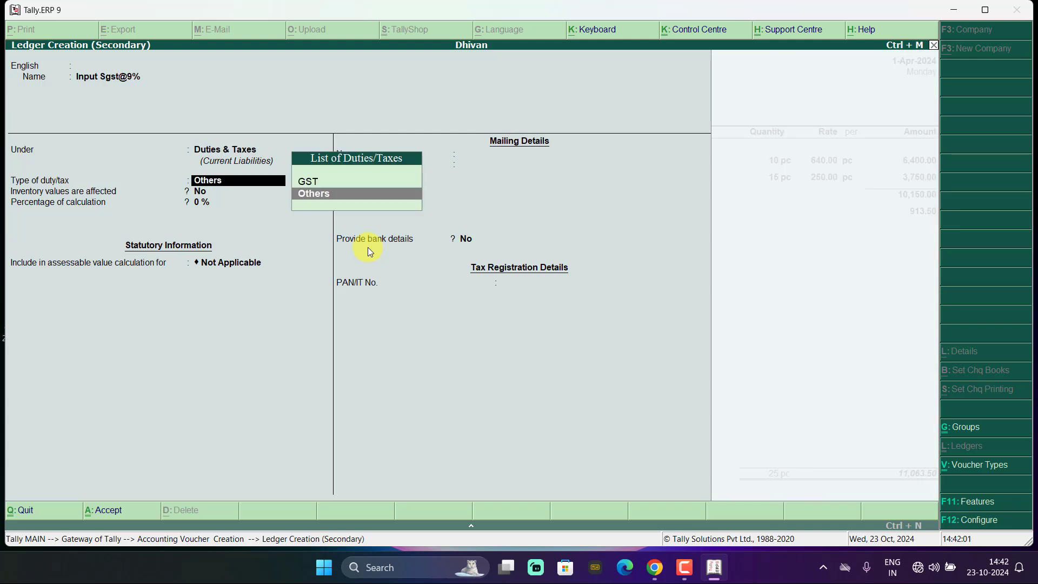
- Set it as GST State Tax with Normal Rounding and save the ledger
click(303, 181)
click(303, 181)
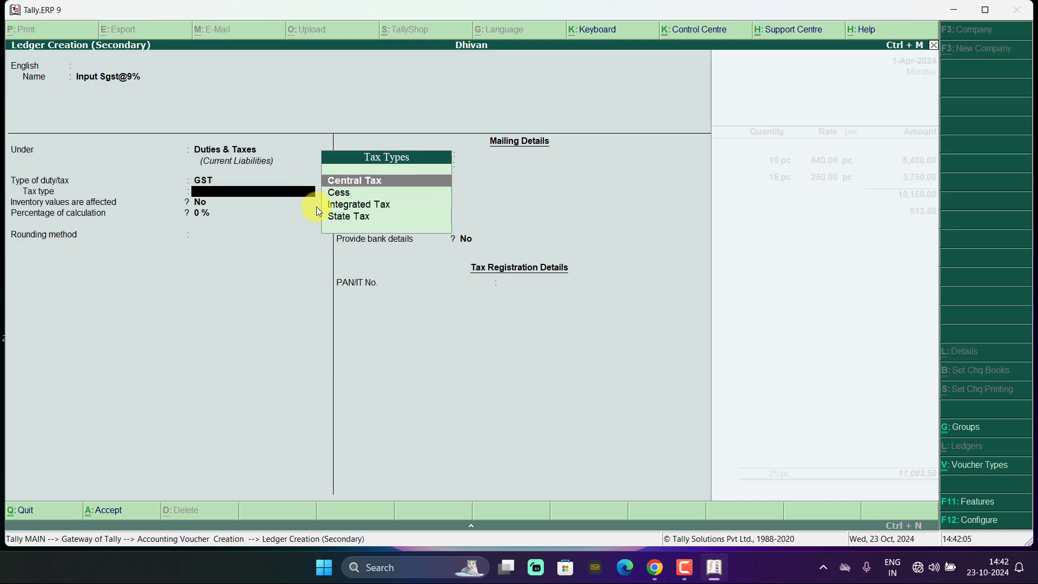
click(339, 216)
click(339, 216)
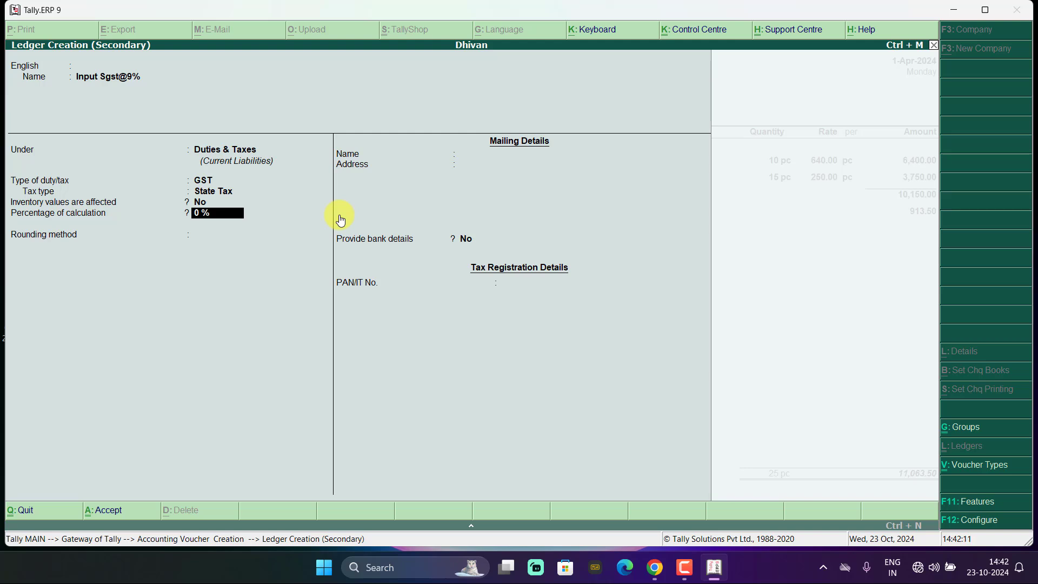
key(Return)
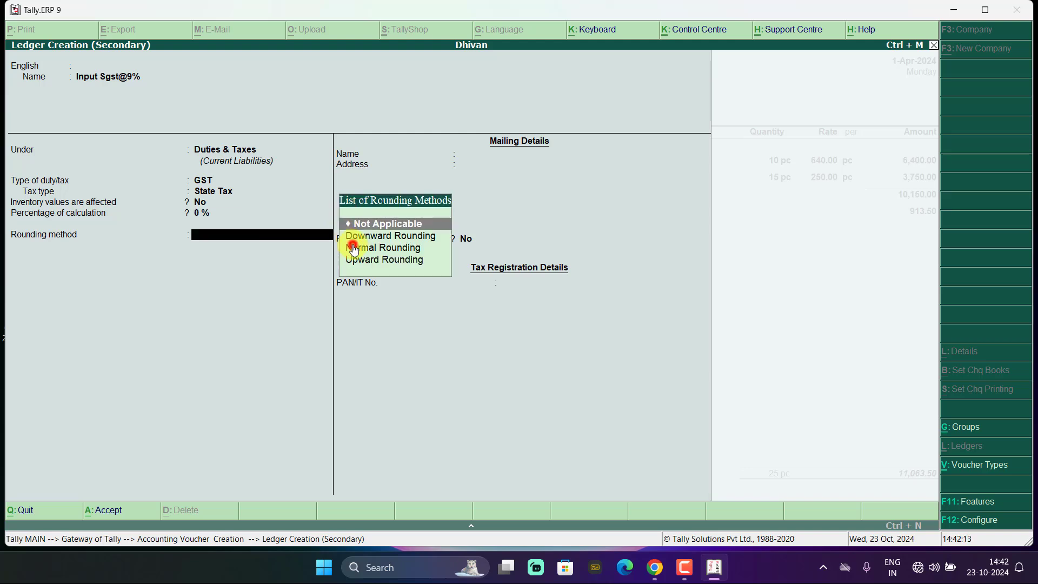
click(353, 247)
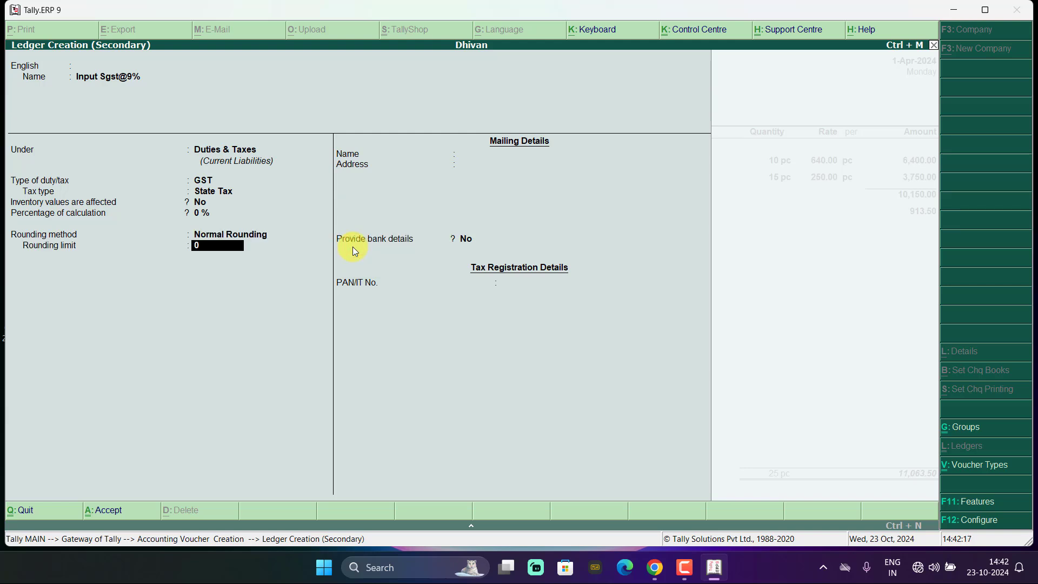
key(ctrl+a)
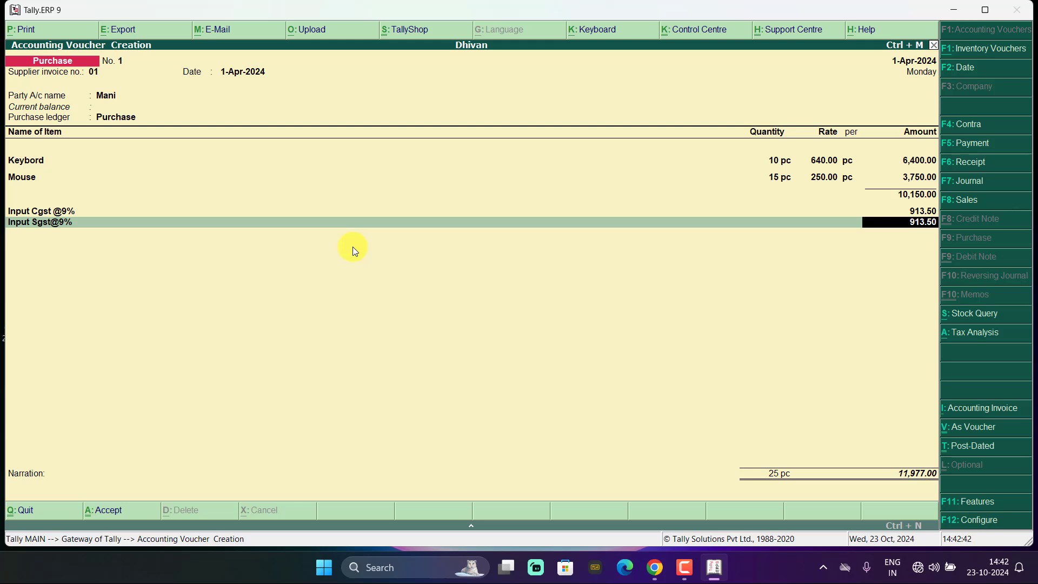
- Accept the 913.50 SGST amount, finish the voucher lines, and preview it as an invoice
key(Return)
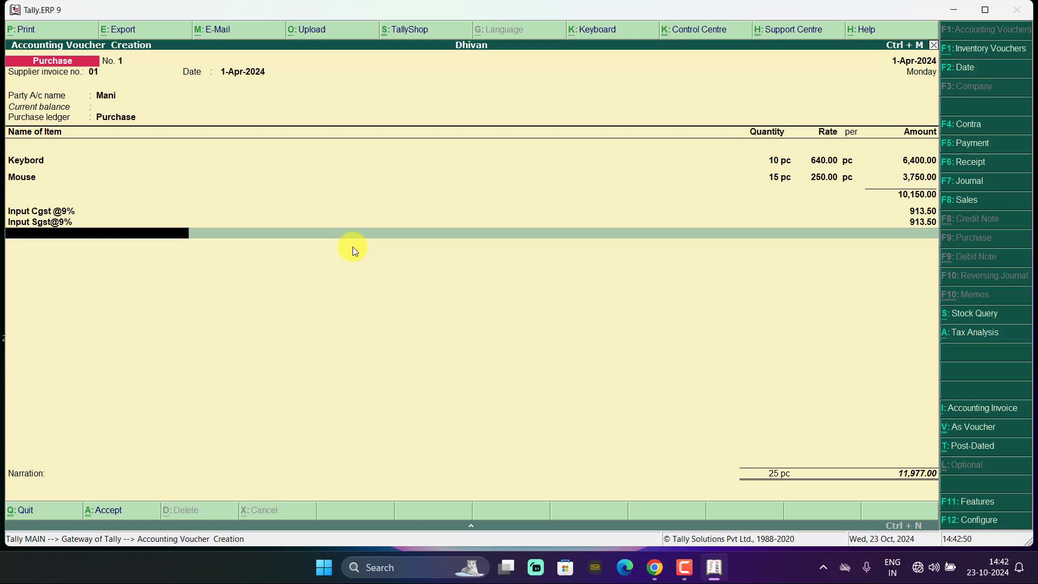
key(Return)
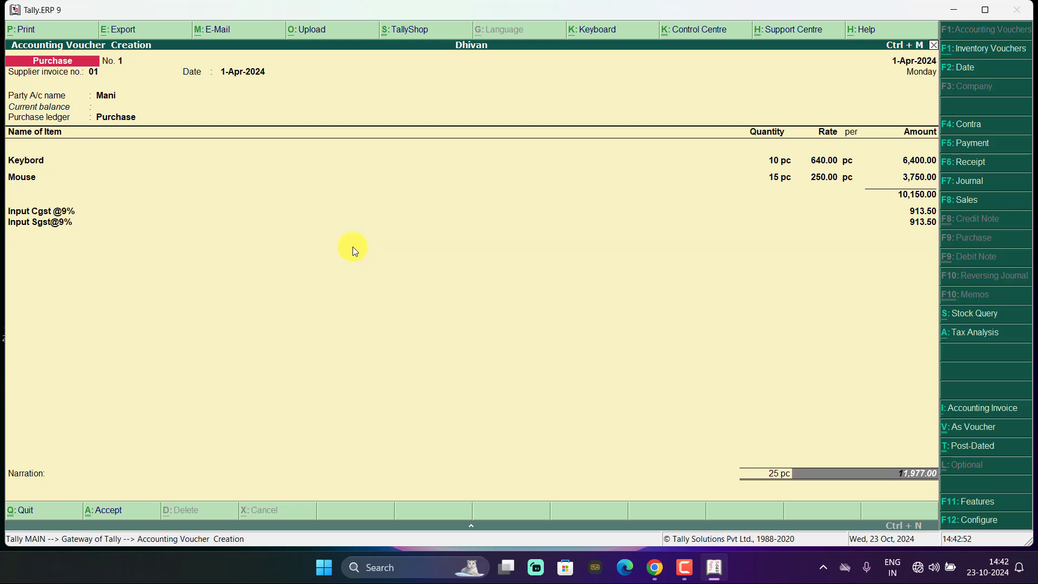
key(alt+p)
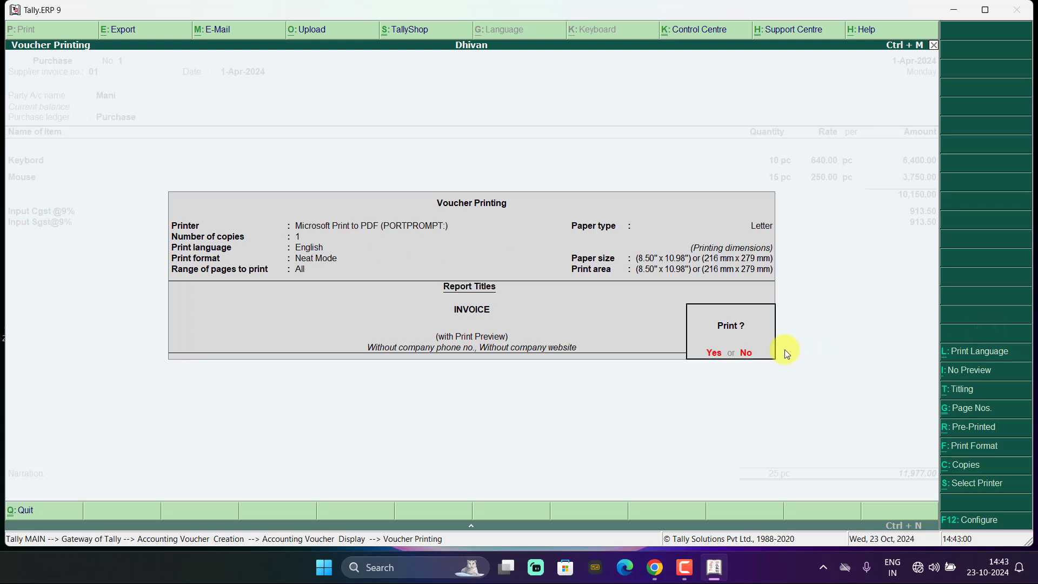
click(712, 354)
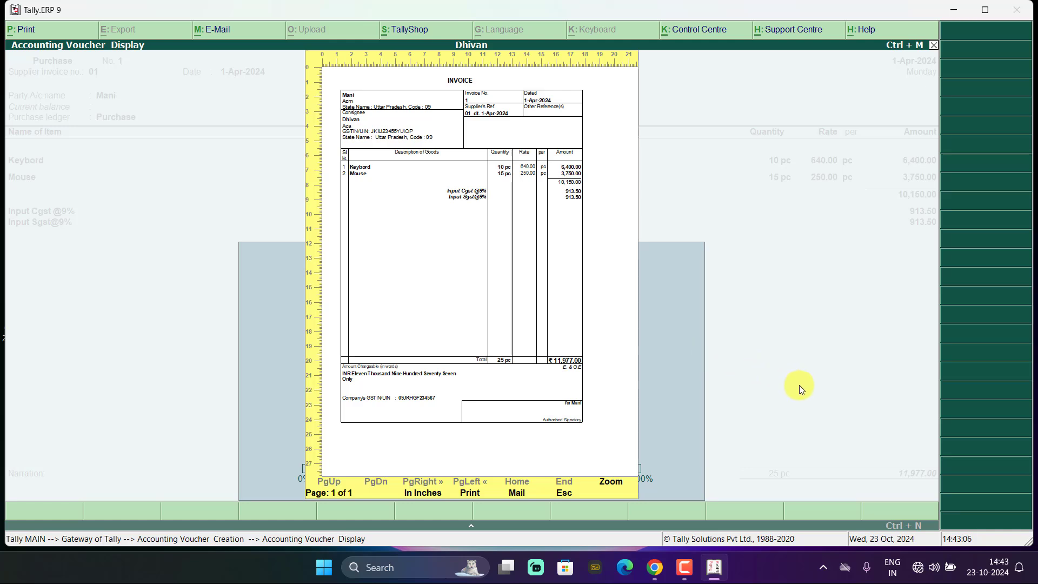
key(alt+z)
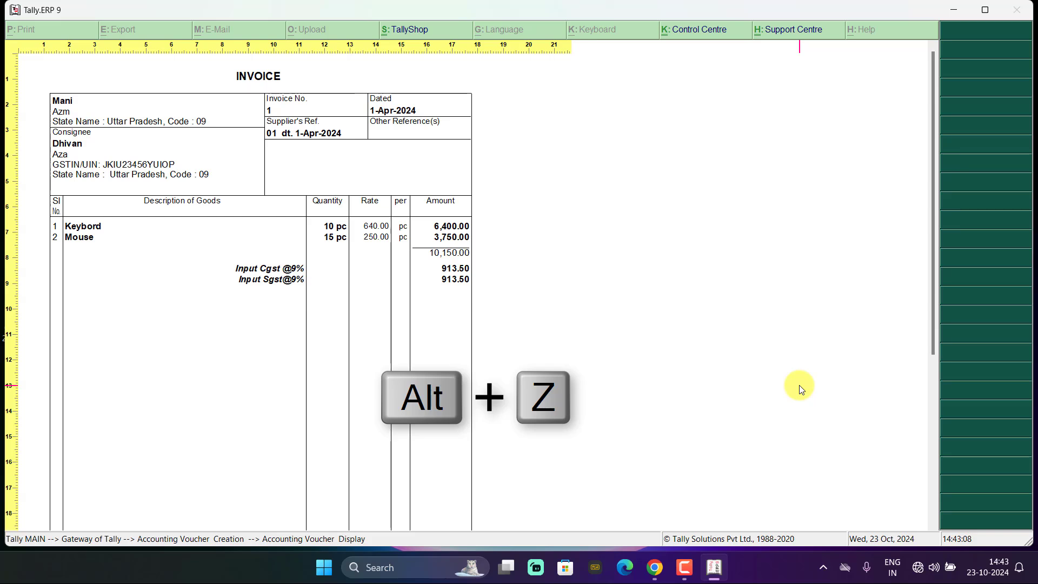
scroll(799, 384, down, 2)
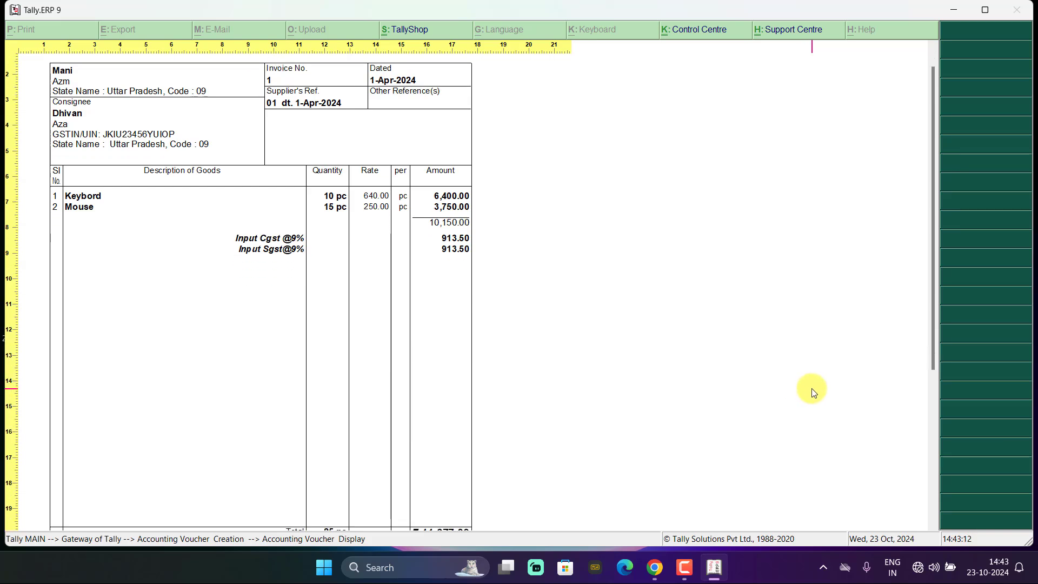
key(ctrl)
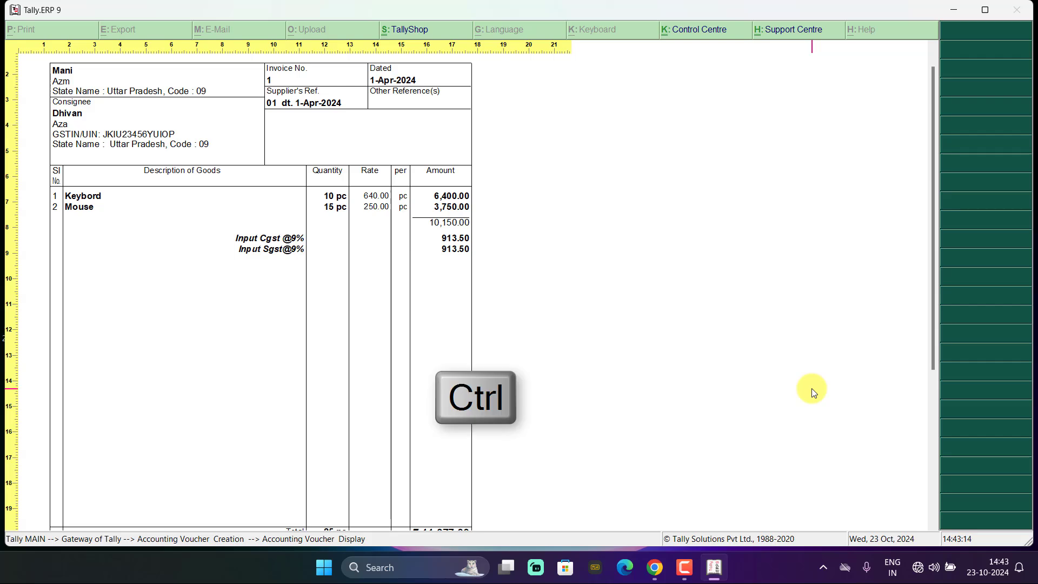
scroll(810, 392, up, 3)
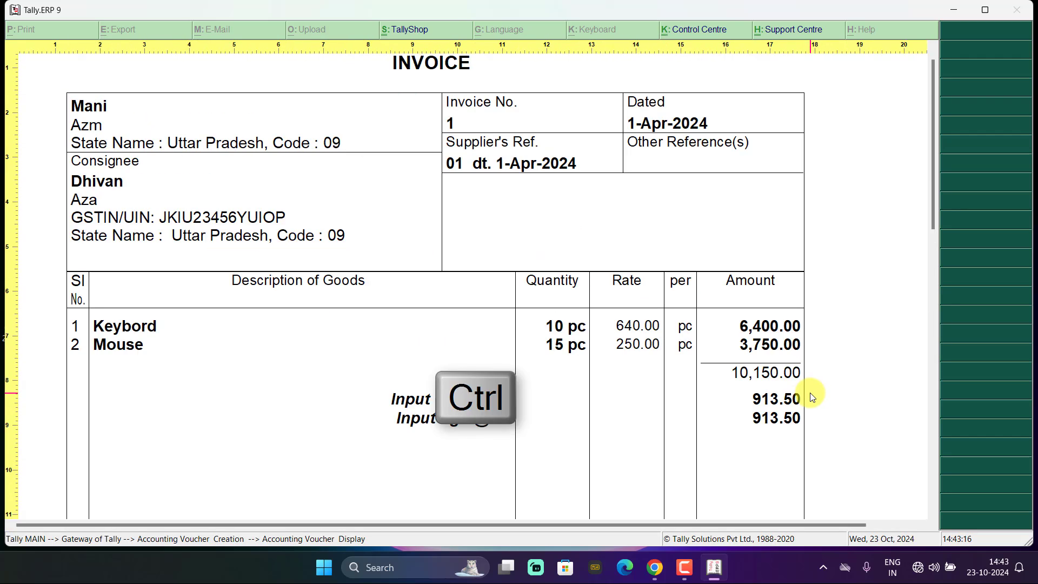
scroll(809, 392, down, 2)
scroll(808, 392, down, 1)
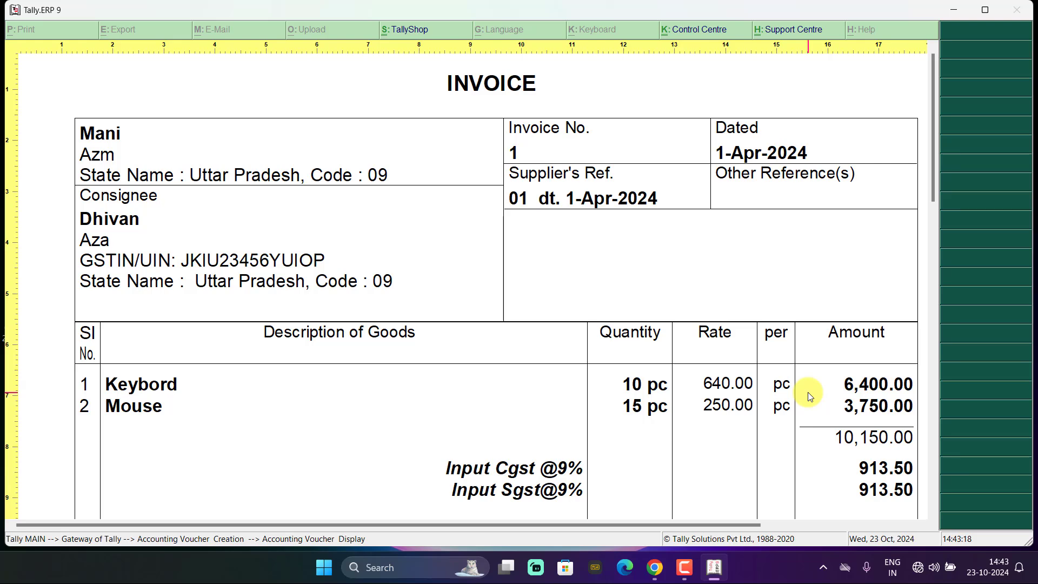
scroll(808, 393, down, 3)
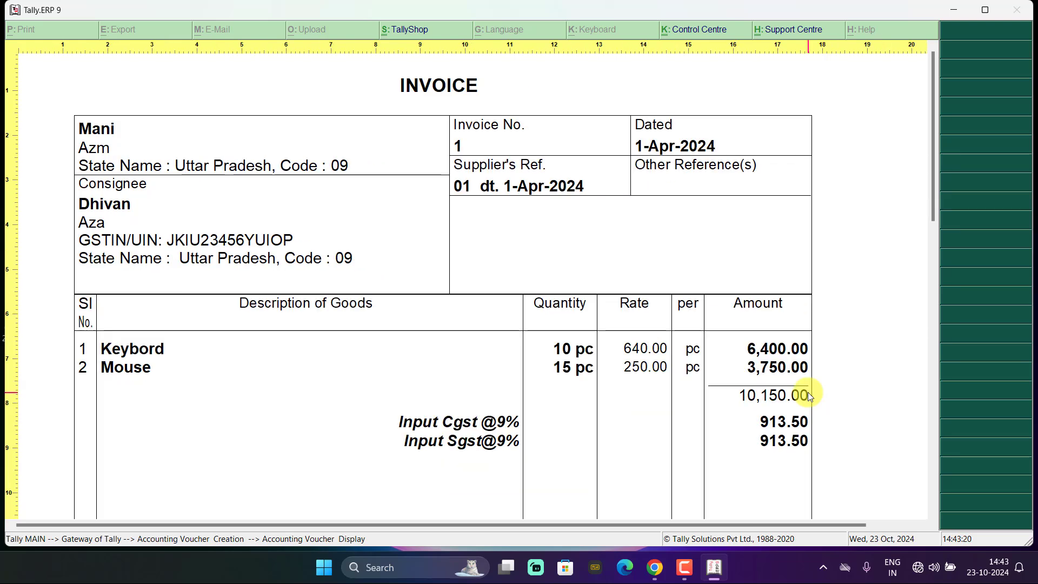
scroll(808, 394, down, 1)
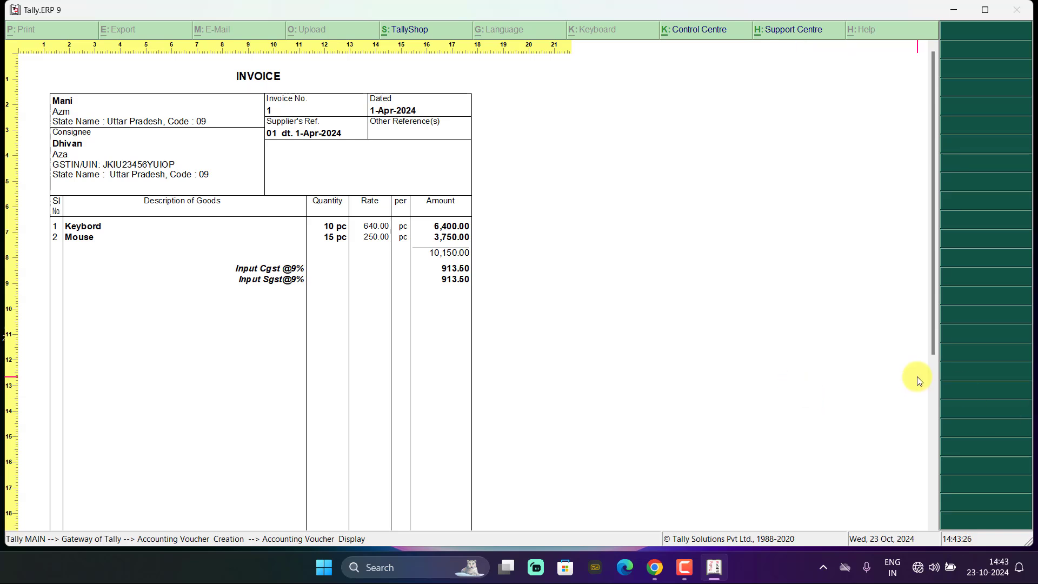
drag(927, 306, 936, 272)
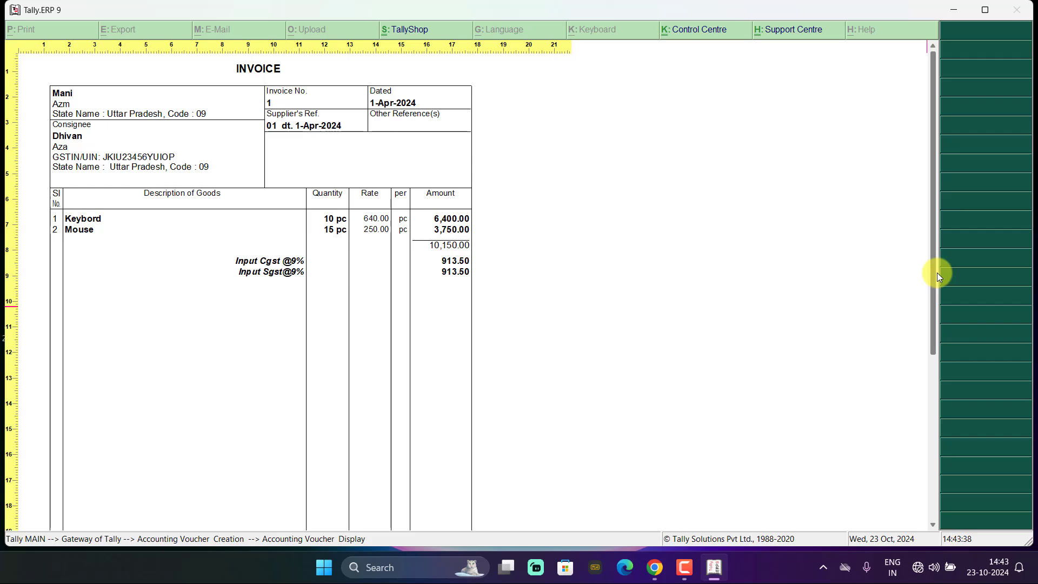
key(alt+z)
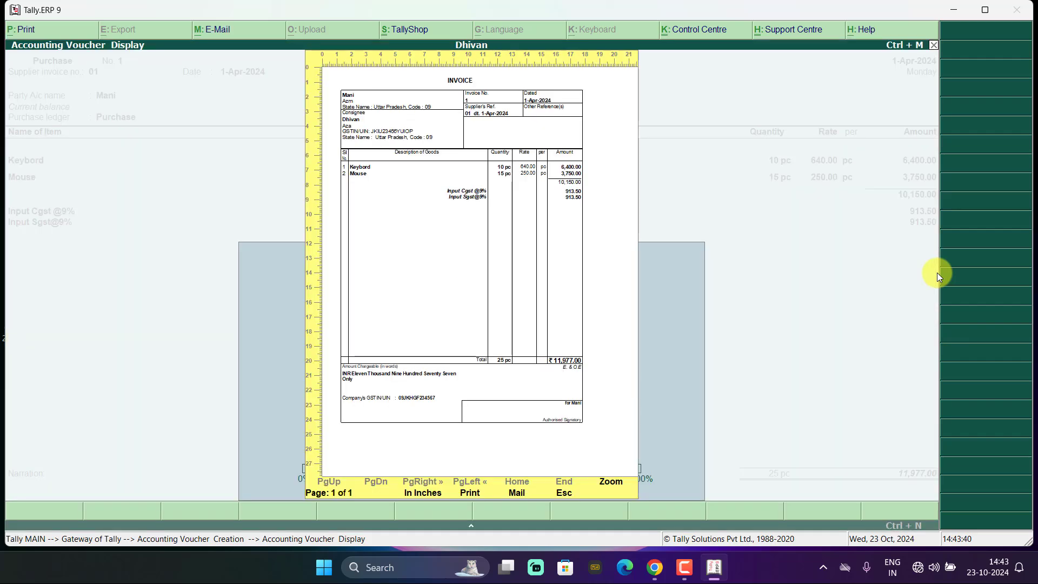
- Close the preview, save purchase voucher No. 1, and quit voucher entry
key(Escape)
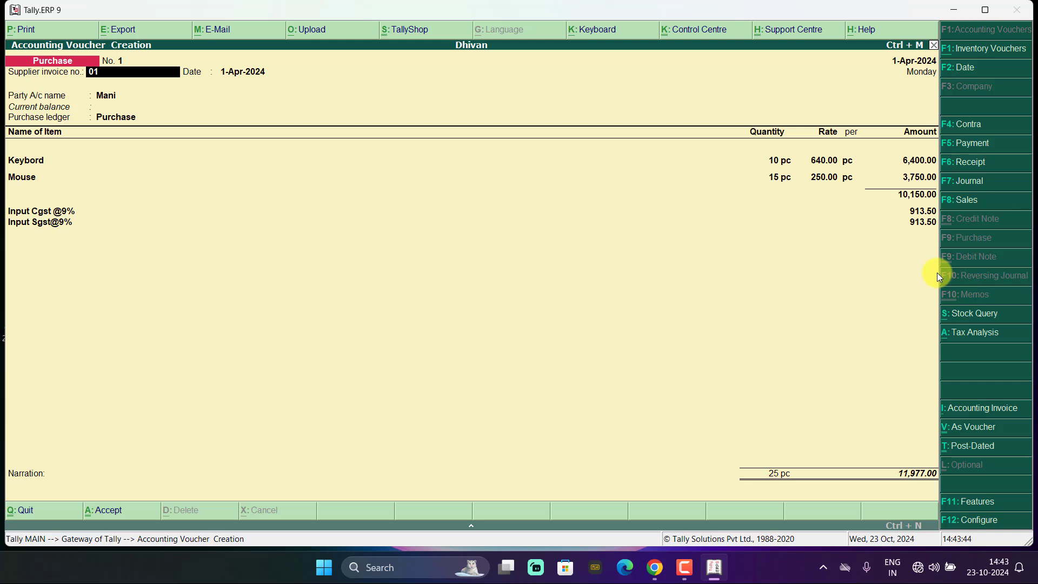
key(ctrl+a)
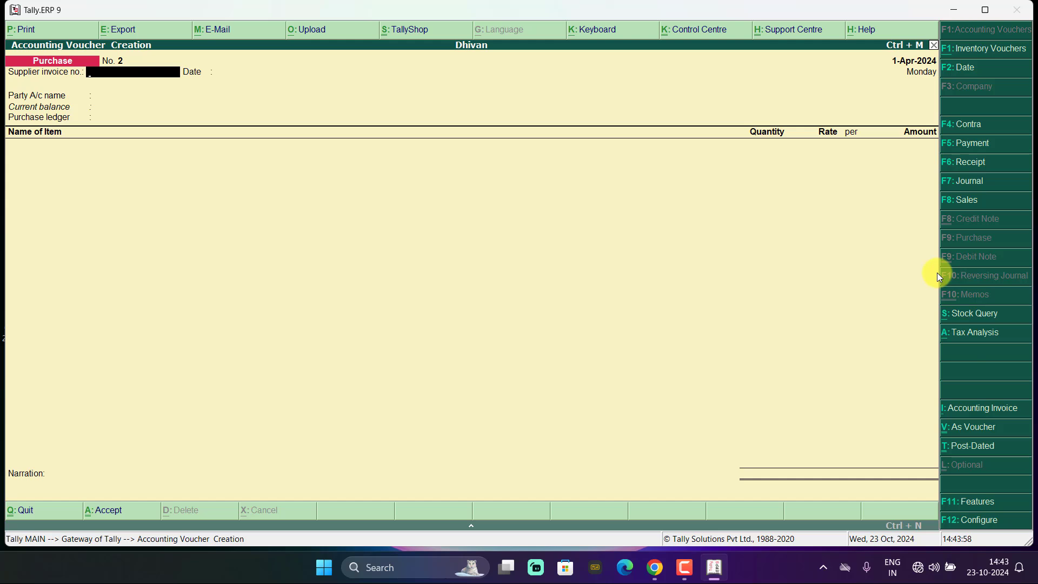
key(Escape)
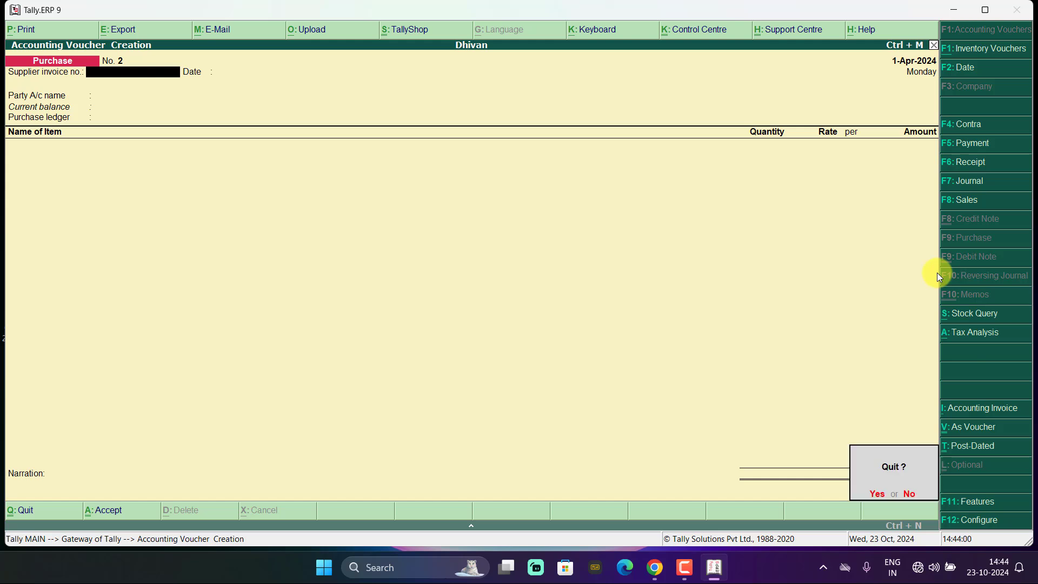
key(y)
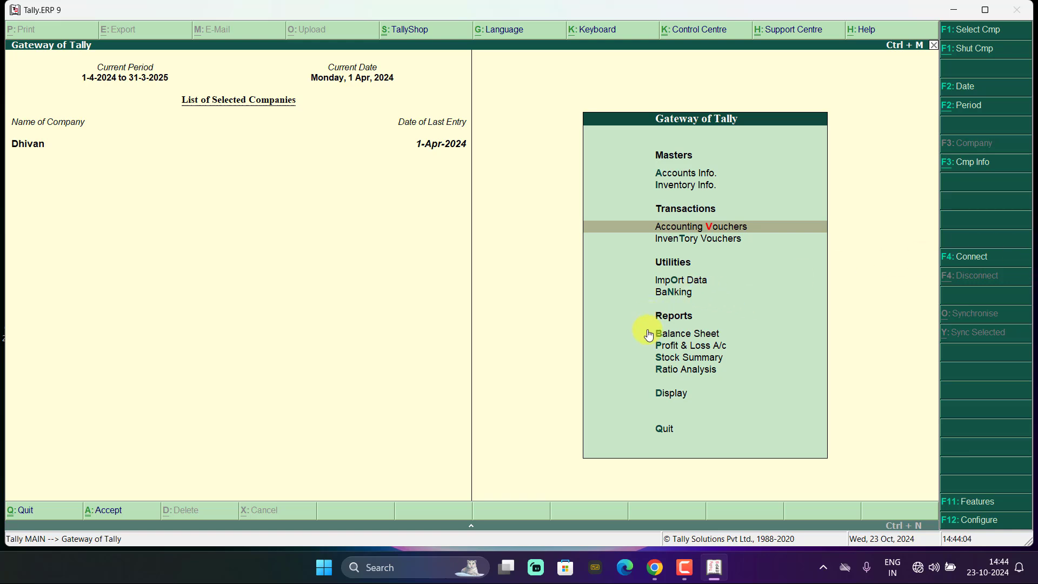
- Show the Profit & Loss A/c with Purchase Accounts at 10,150.00
click(671, 393)
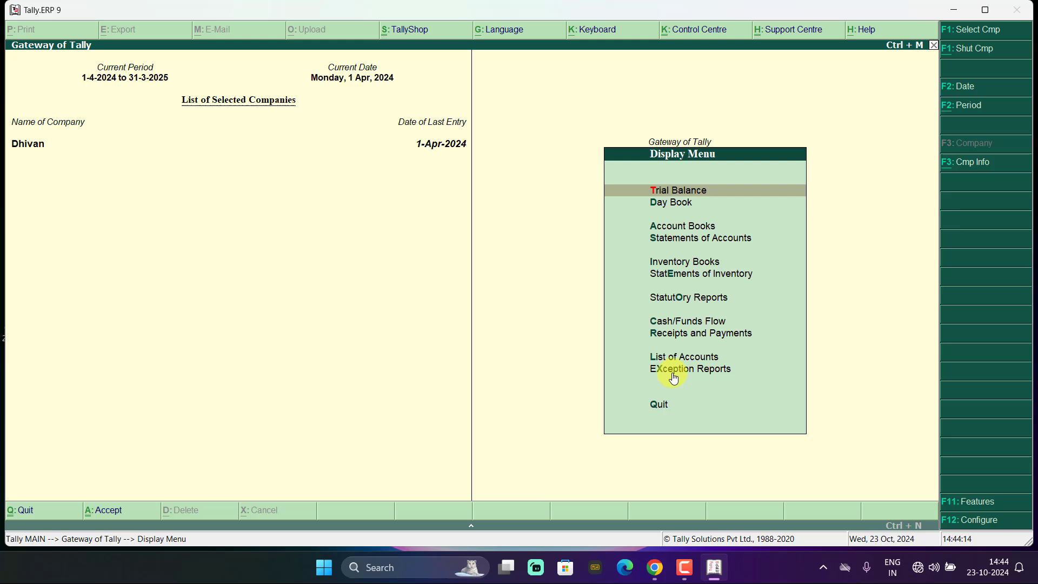
key(Escape)
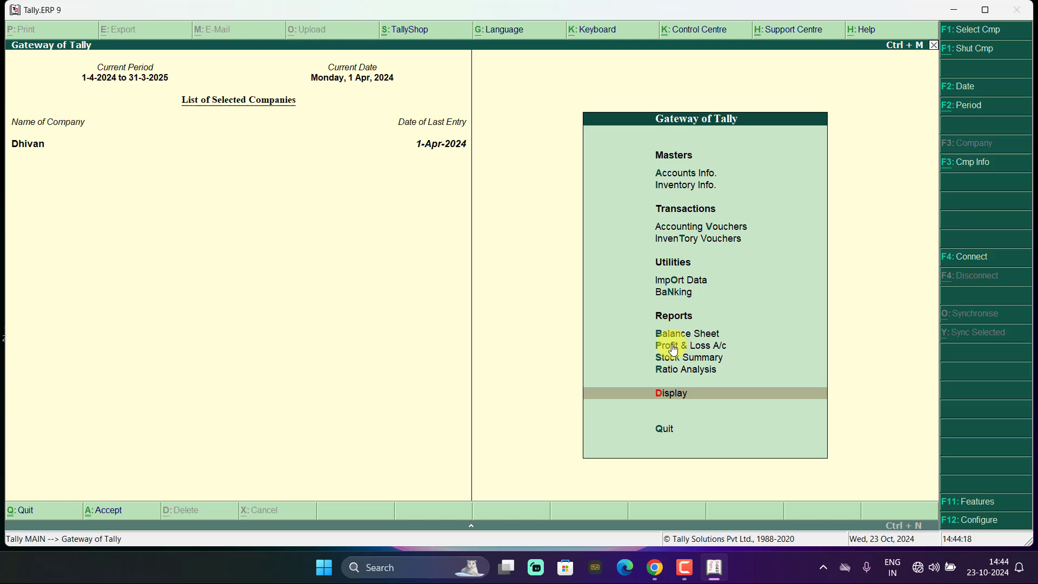
click(674, 346)
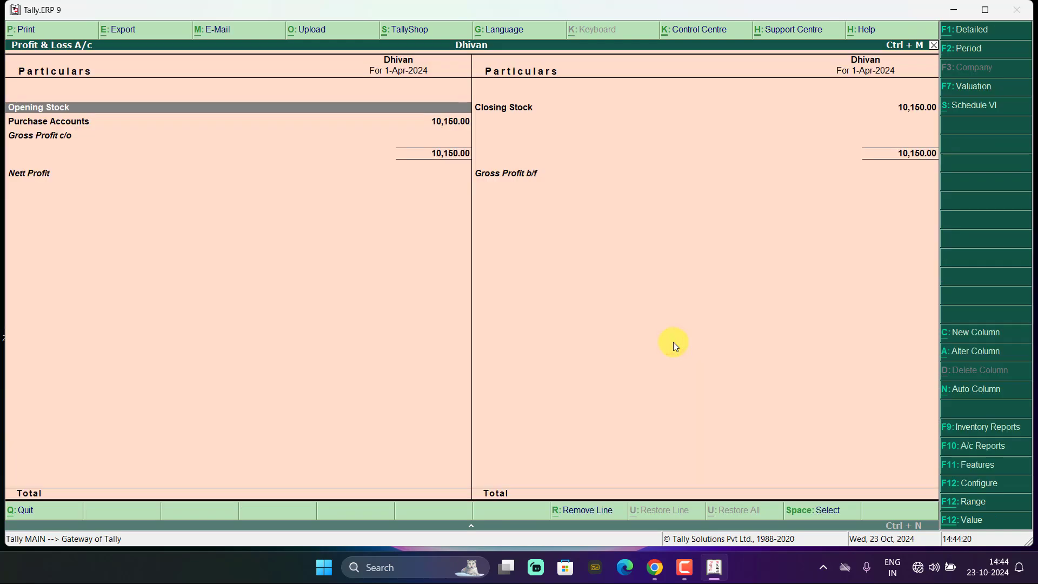